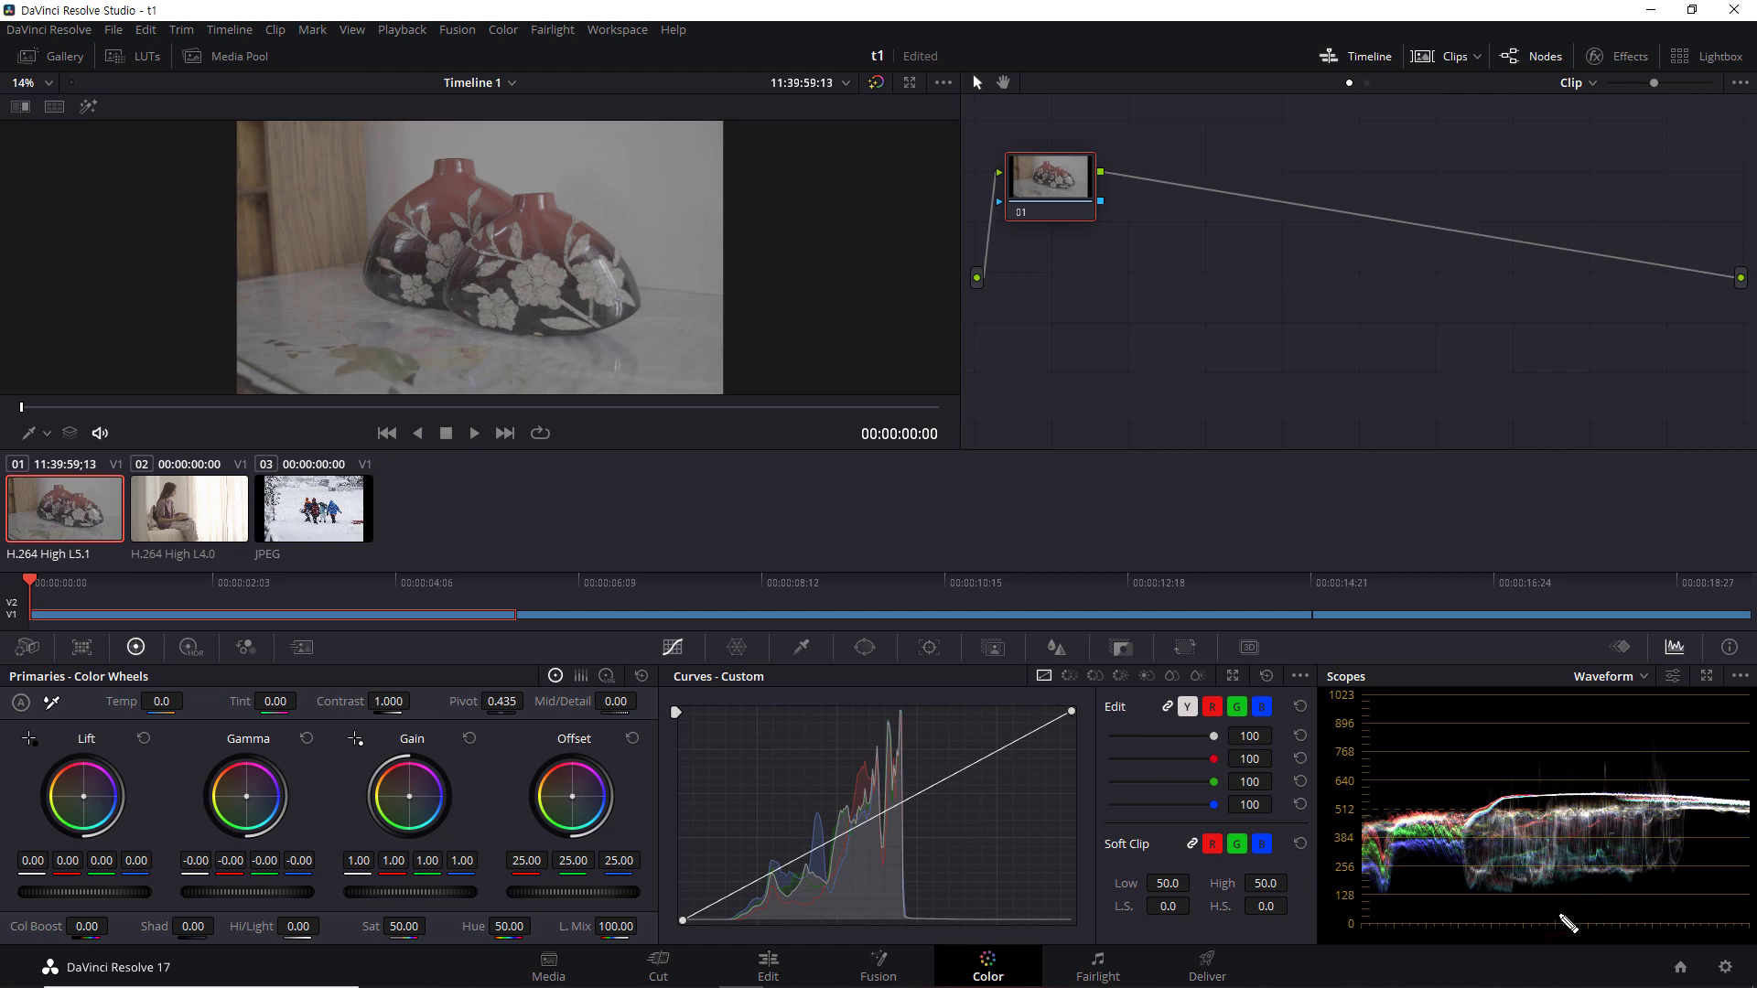
mouse_move(1548, 912)
mouse_down()
mouse_move(1601, 915)
mouse_move(1580, 910)
mouse_move(1563, 715)
mouse_move(1536, 715)
mouse_move(1585, 711)
mouse_up()
mouse_move(1517, 826)
mouse_down()
mouse_move(1469, 873)
mouse_move(1397, 870)
mouse_move(1661, 891)
mouse_move(1751, 856)
mouse_move(1727, 807)
mouse_move(1611, 801)
mouse_move(1435, 813)
mouse_move(1370, 847)
mouse_move(1437, 881)
mouse_move(1632, 877)
mouse_up()
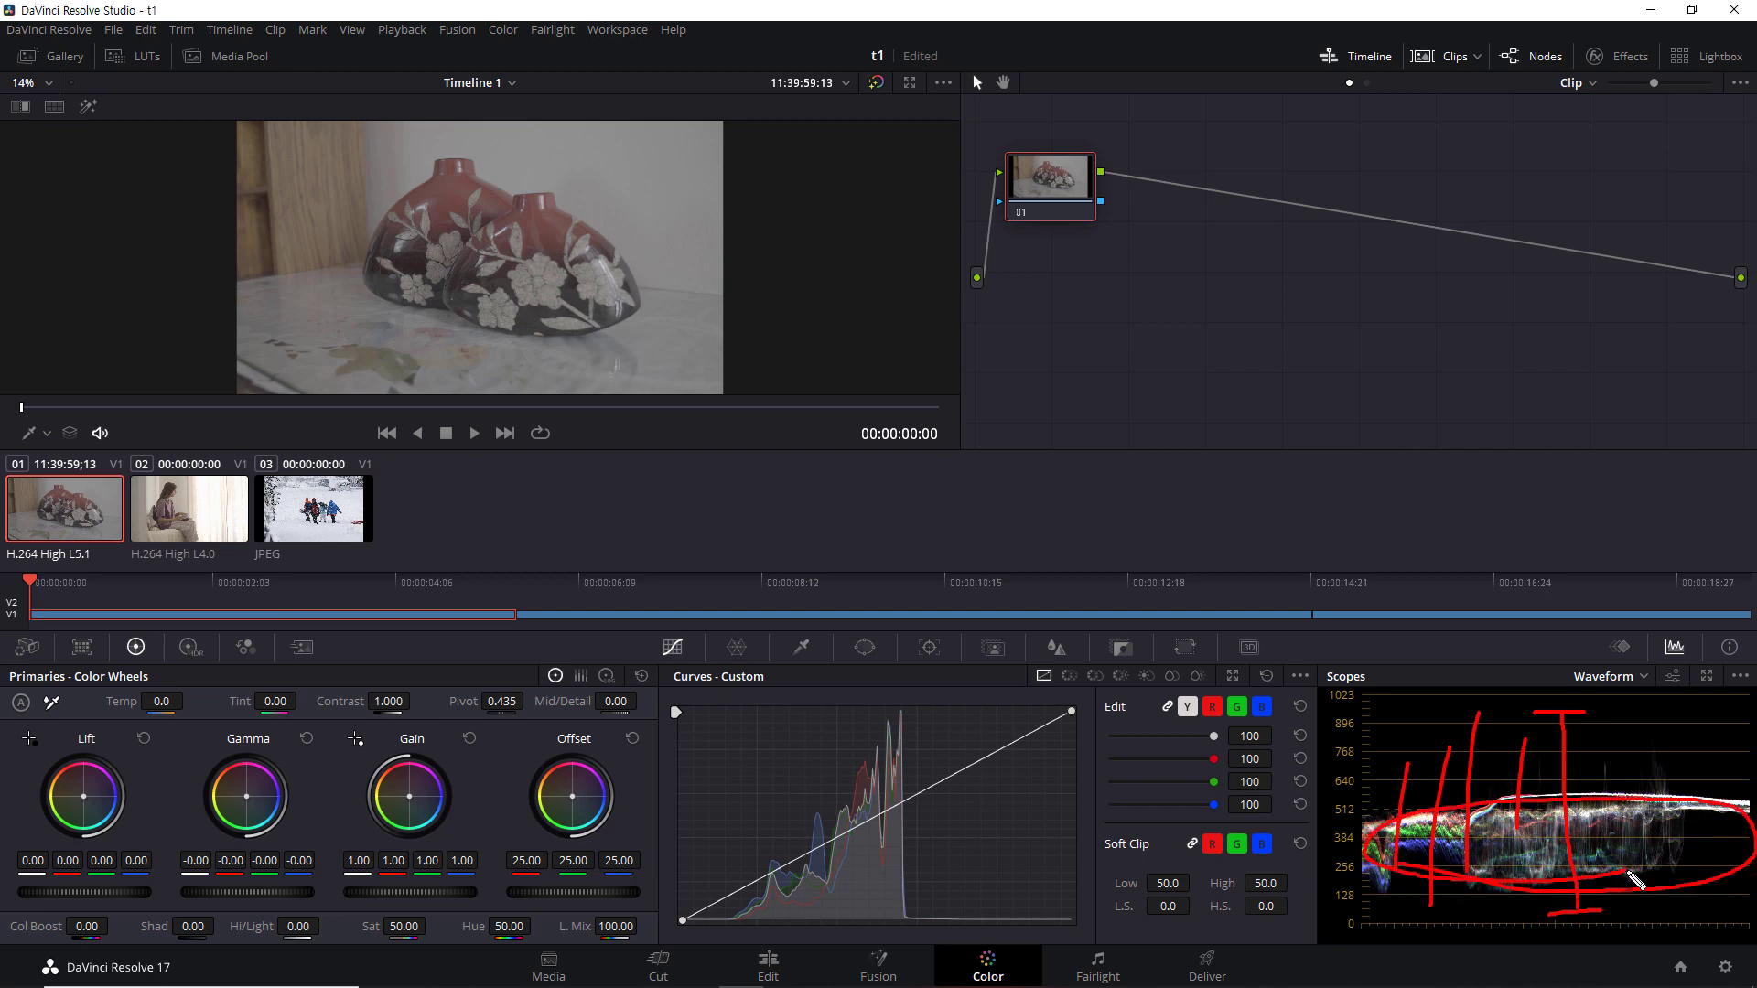
key(e)
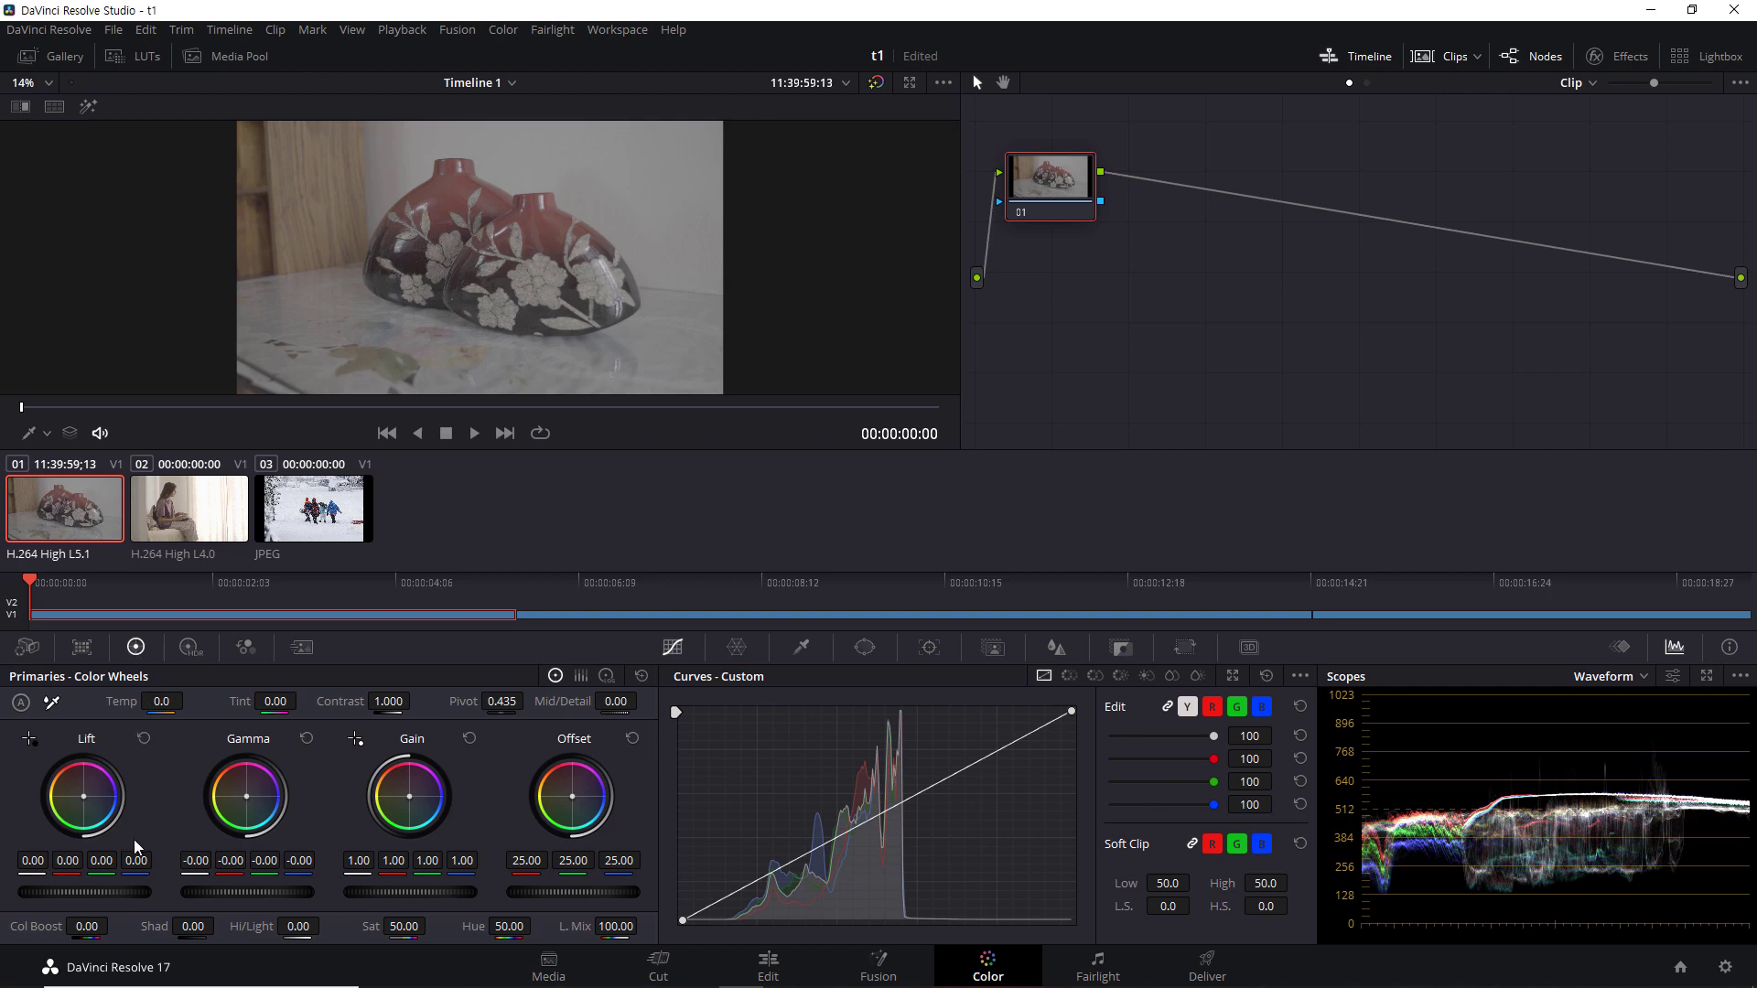
Step: Lower the vase clip's master Lift to -0.05 and raise its master Gain to 1.26
drag(119, 889, 73, 890)
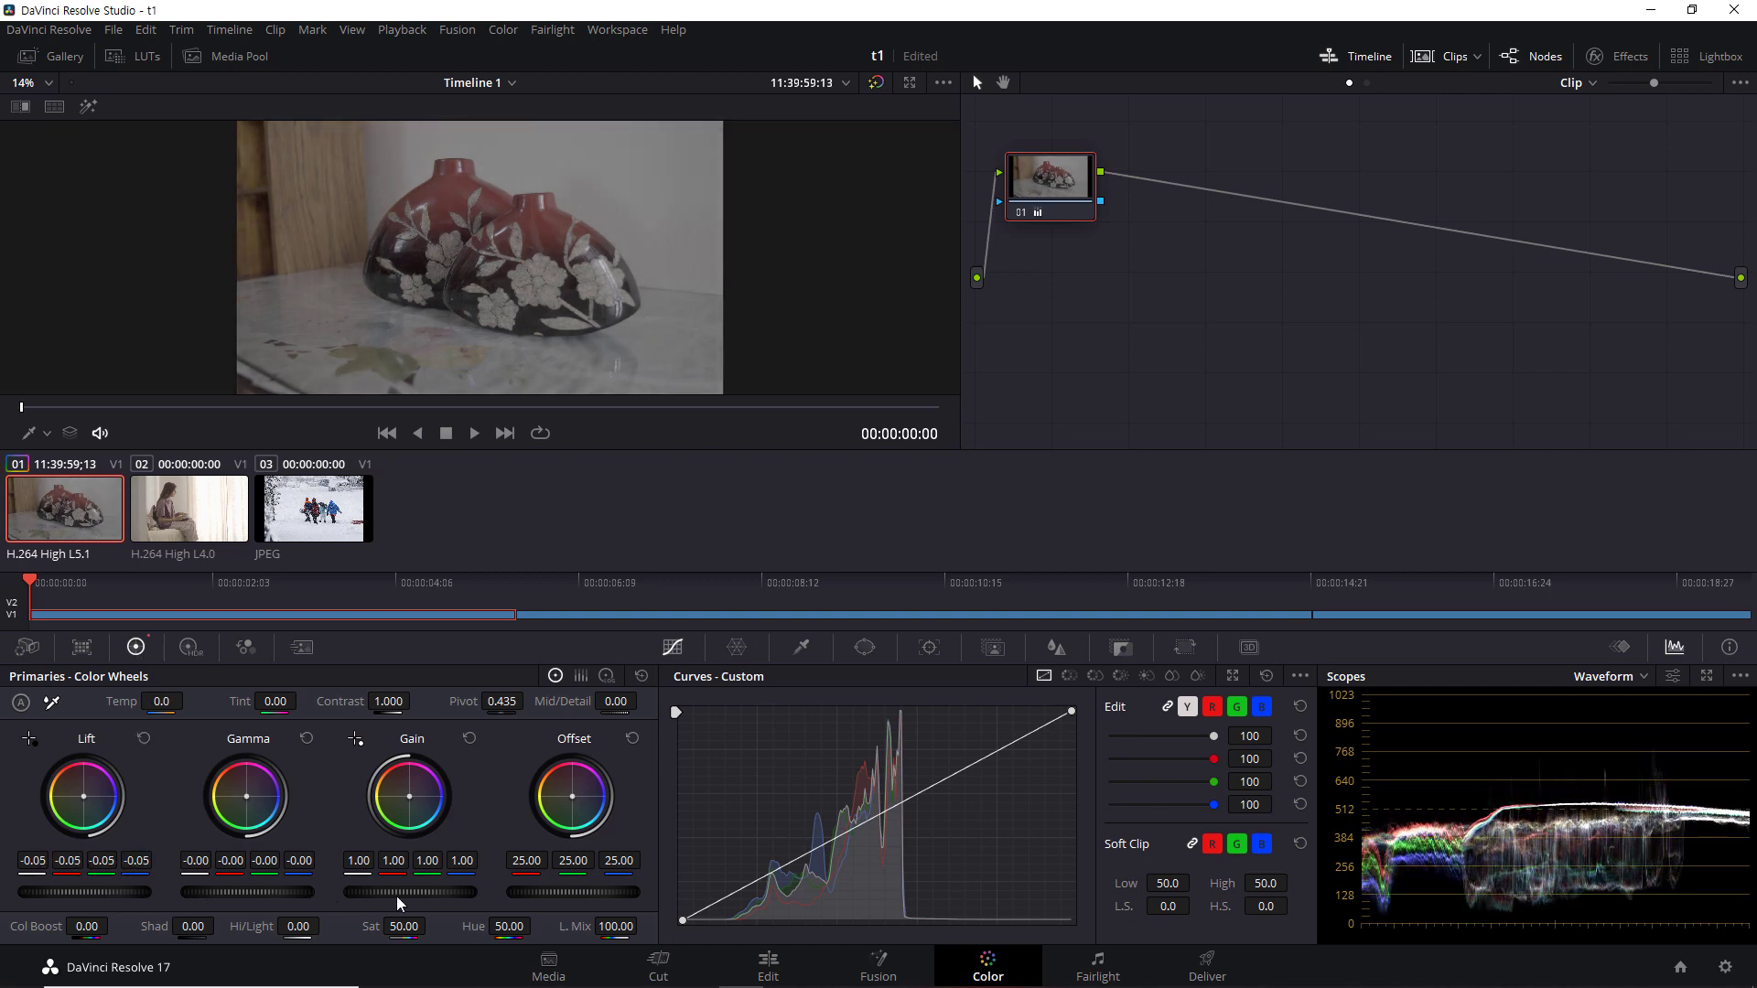
mouse_move(405, 891)
mouse_down()
mouse_move(458, 892)
mouse_move(381, 894)
mouse_up()
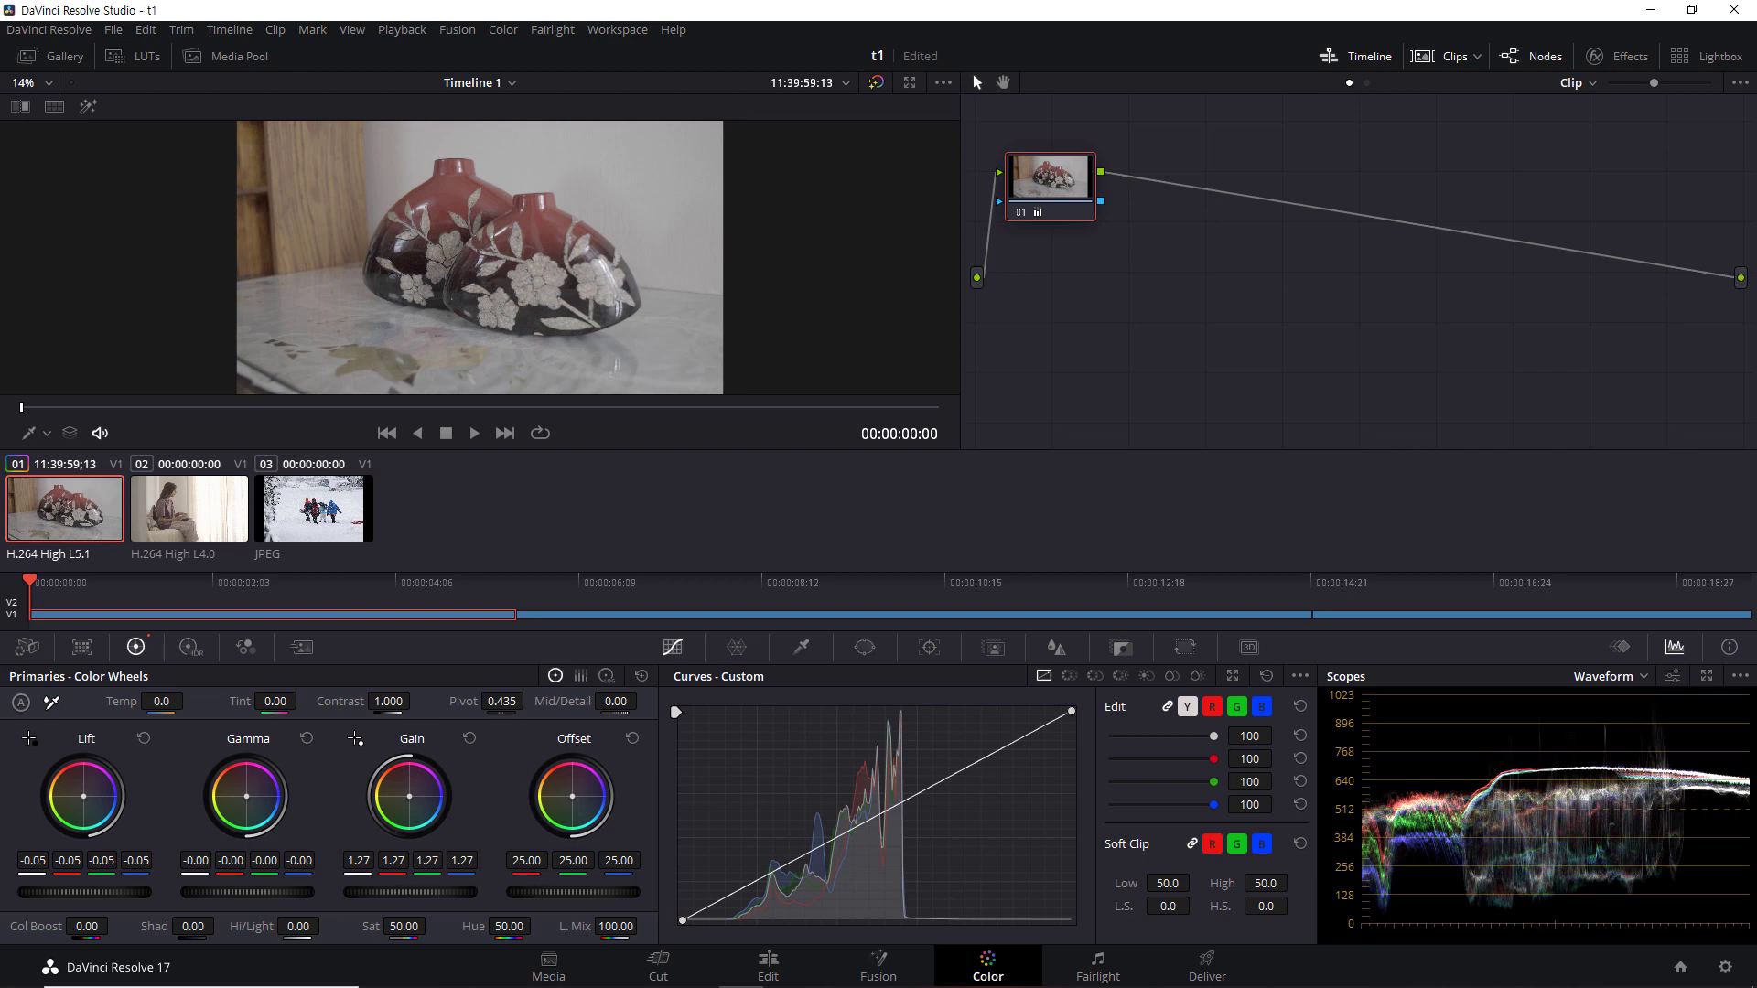
drag(410, 892, 397, 892)
Step: Refine the clip's primary correction with Contrast 1.280, master Gamma 0.02 and Saturation 76.80
drag(389, 703, 417, 701)
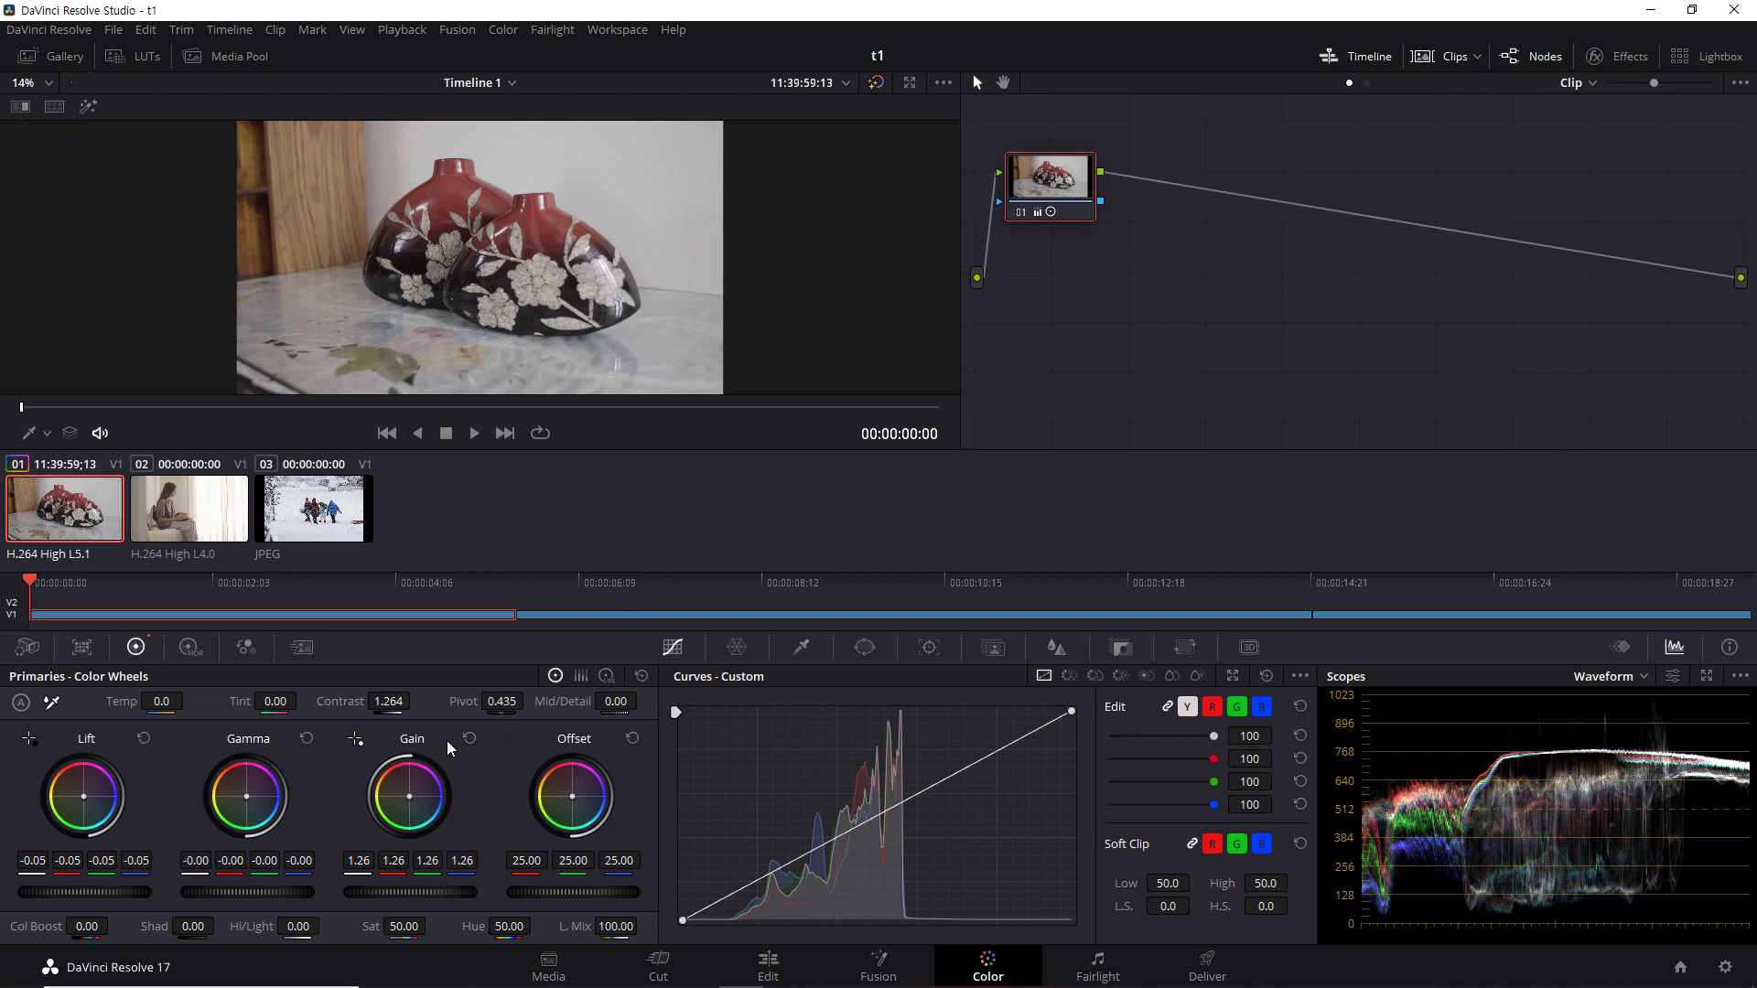
drag(388, 701, 388, 701)
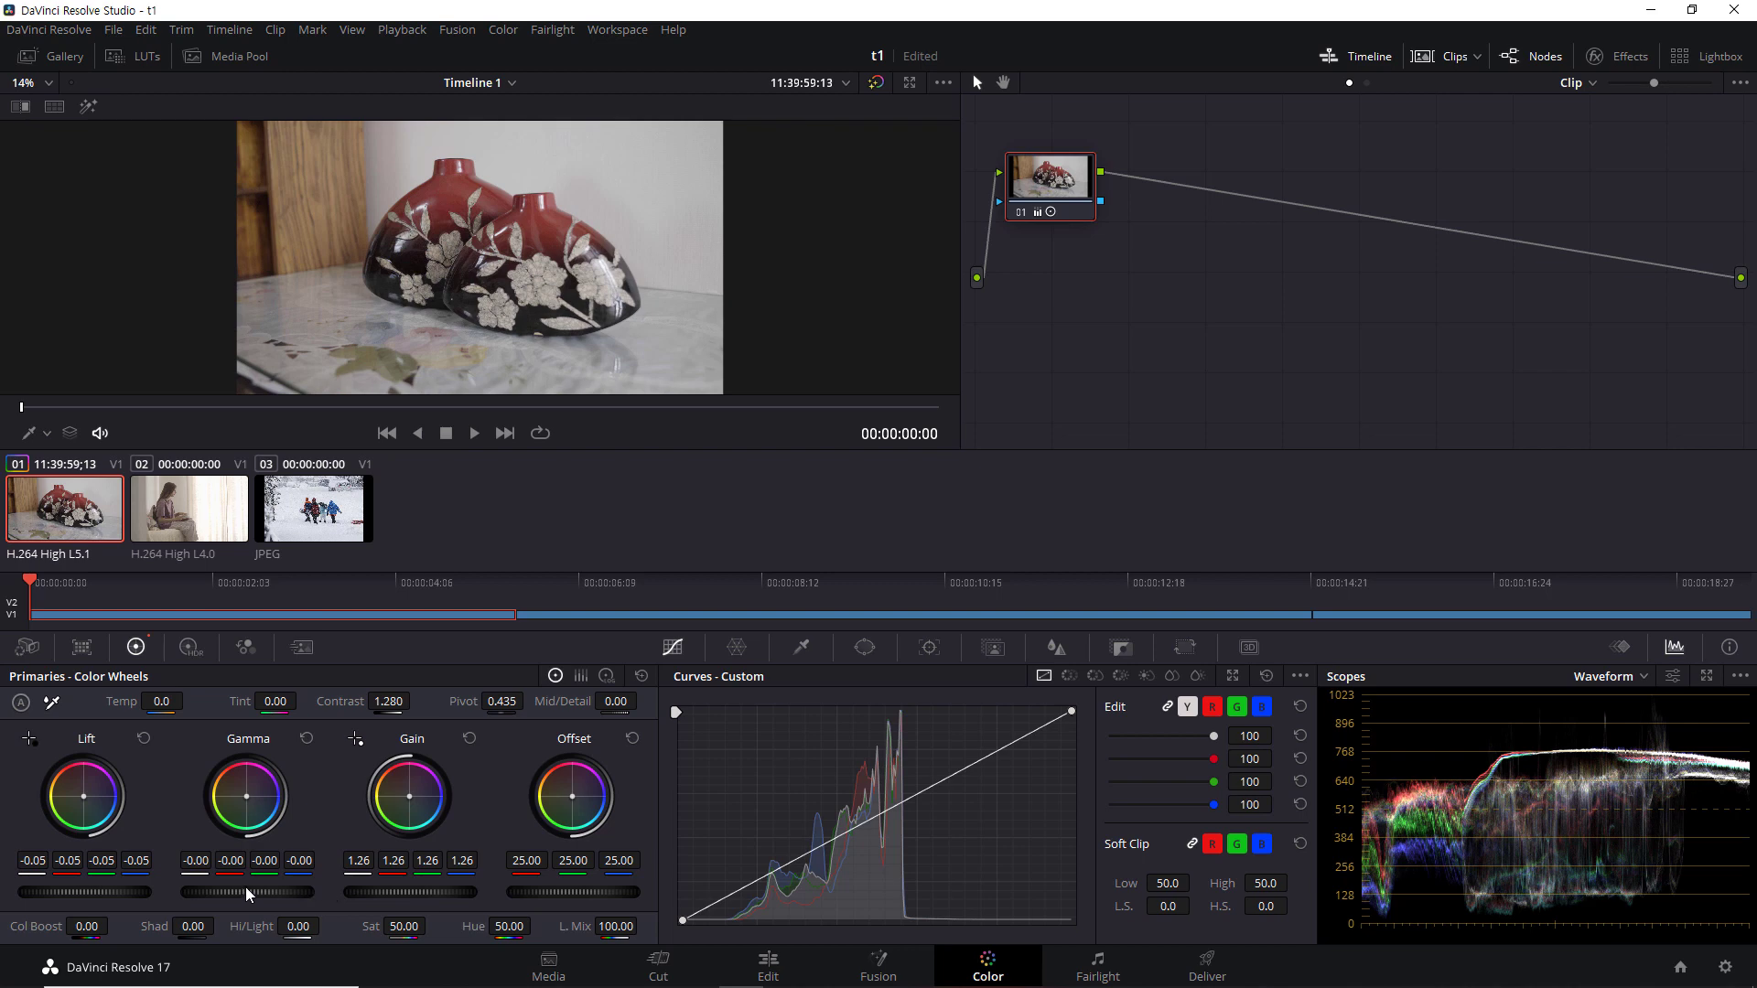
drag(240, 892, 263, 892)
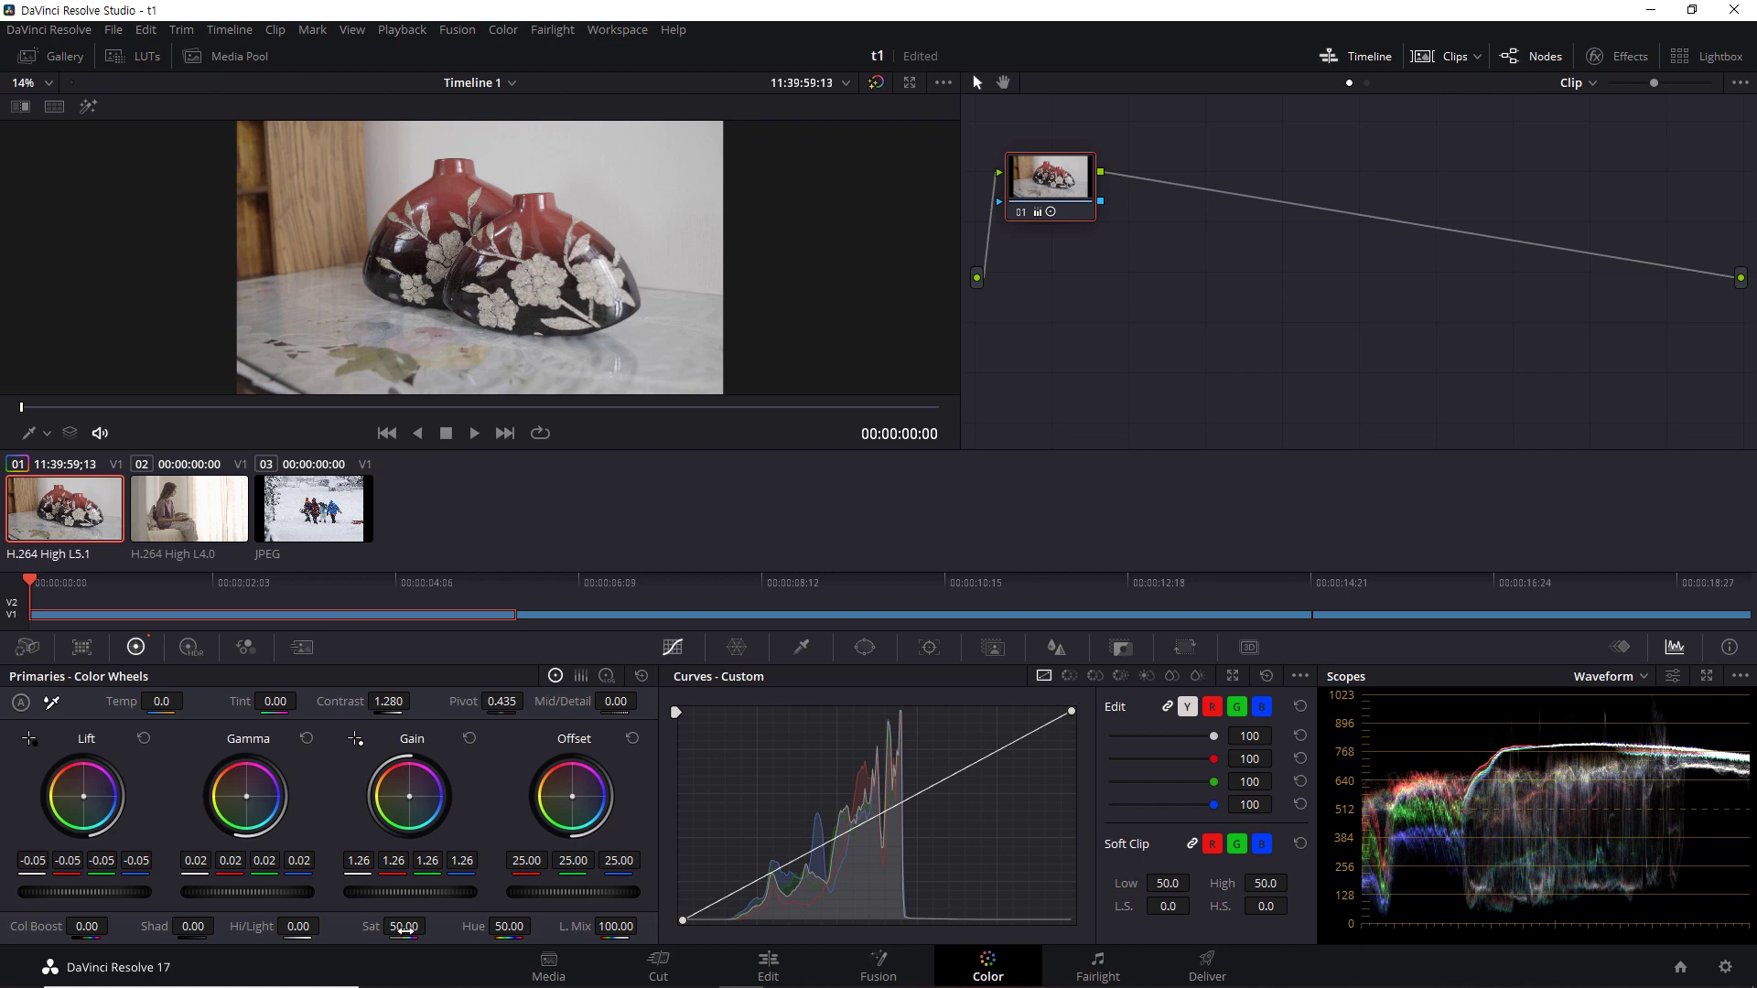
drag(406, 927, 431, 925)
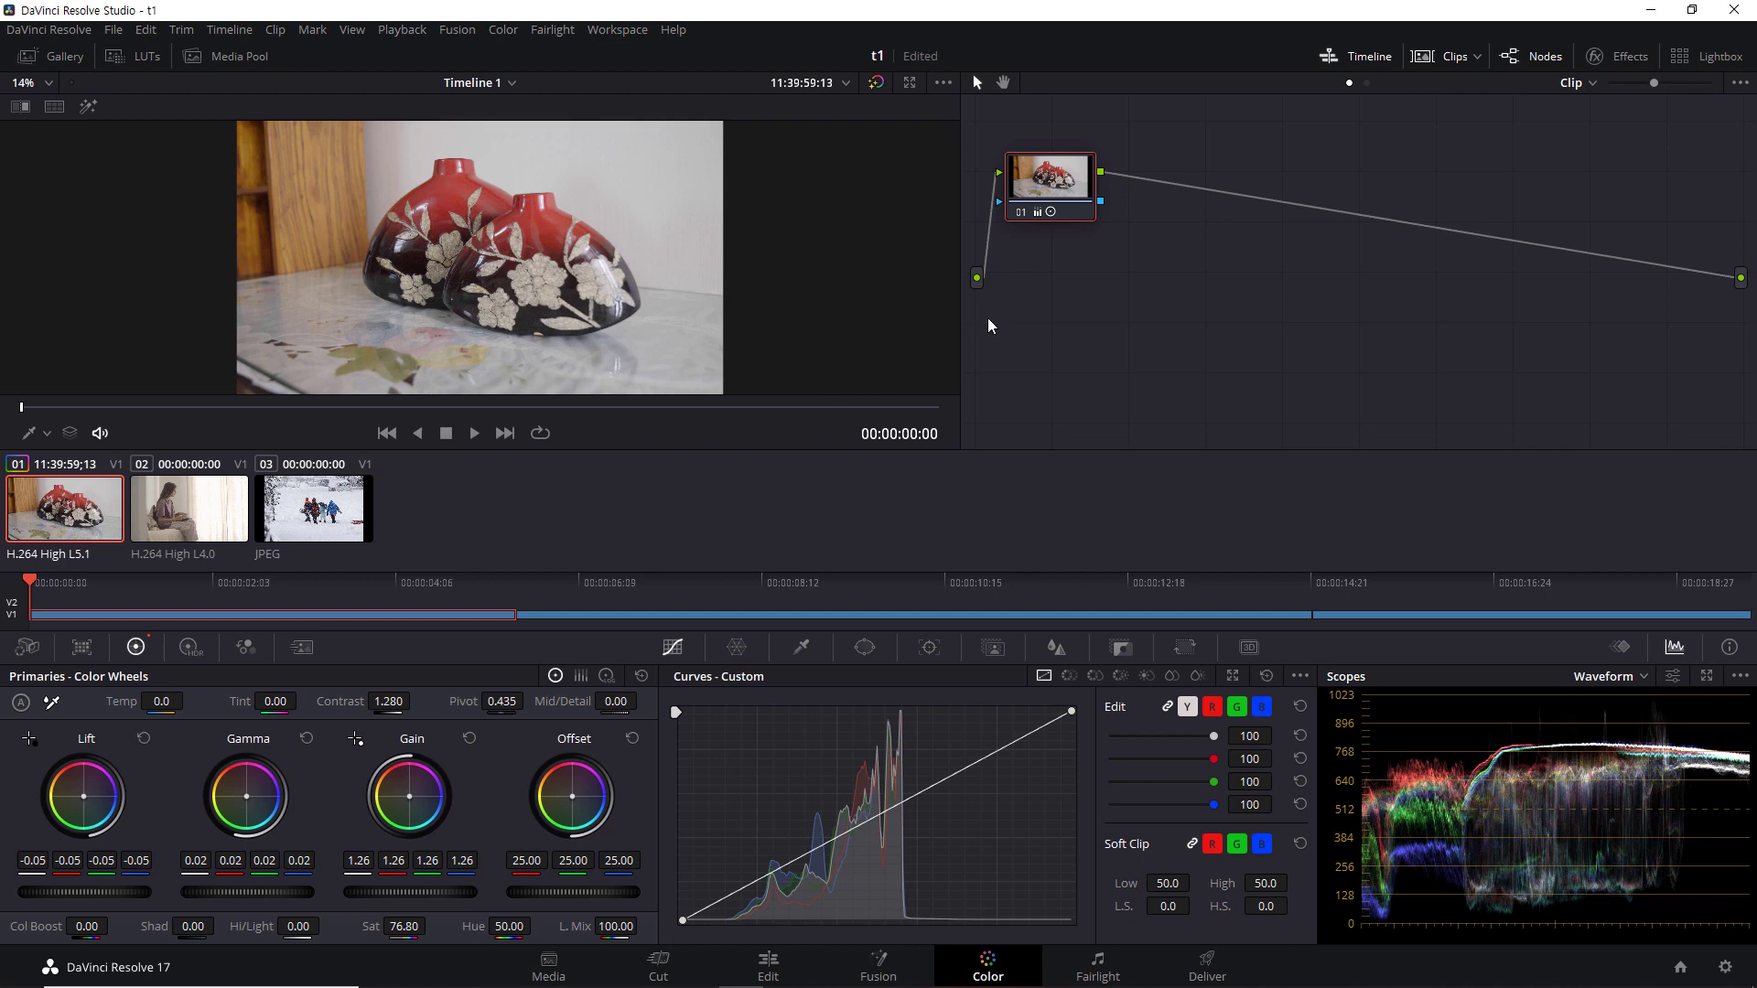
Step: Hide the clip thumbnails to enlarge the viewer and compare the image with node 01 disabled and enabled
key(ctrl+d)
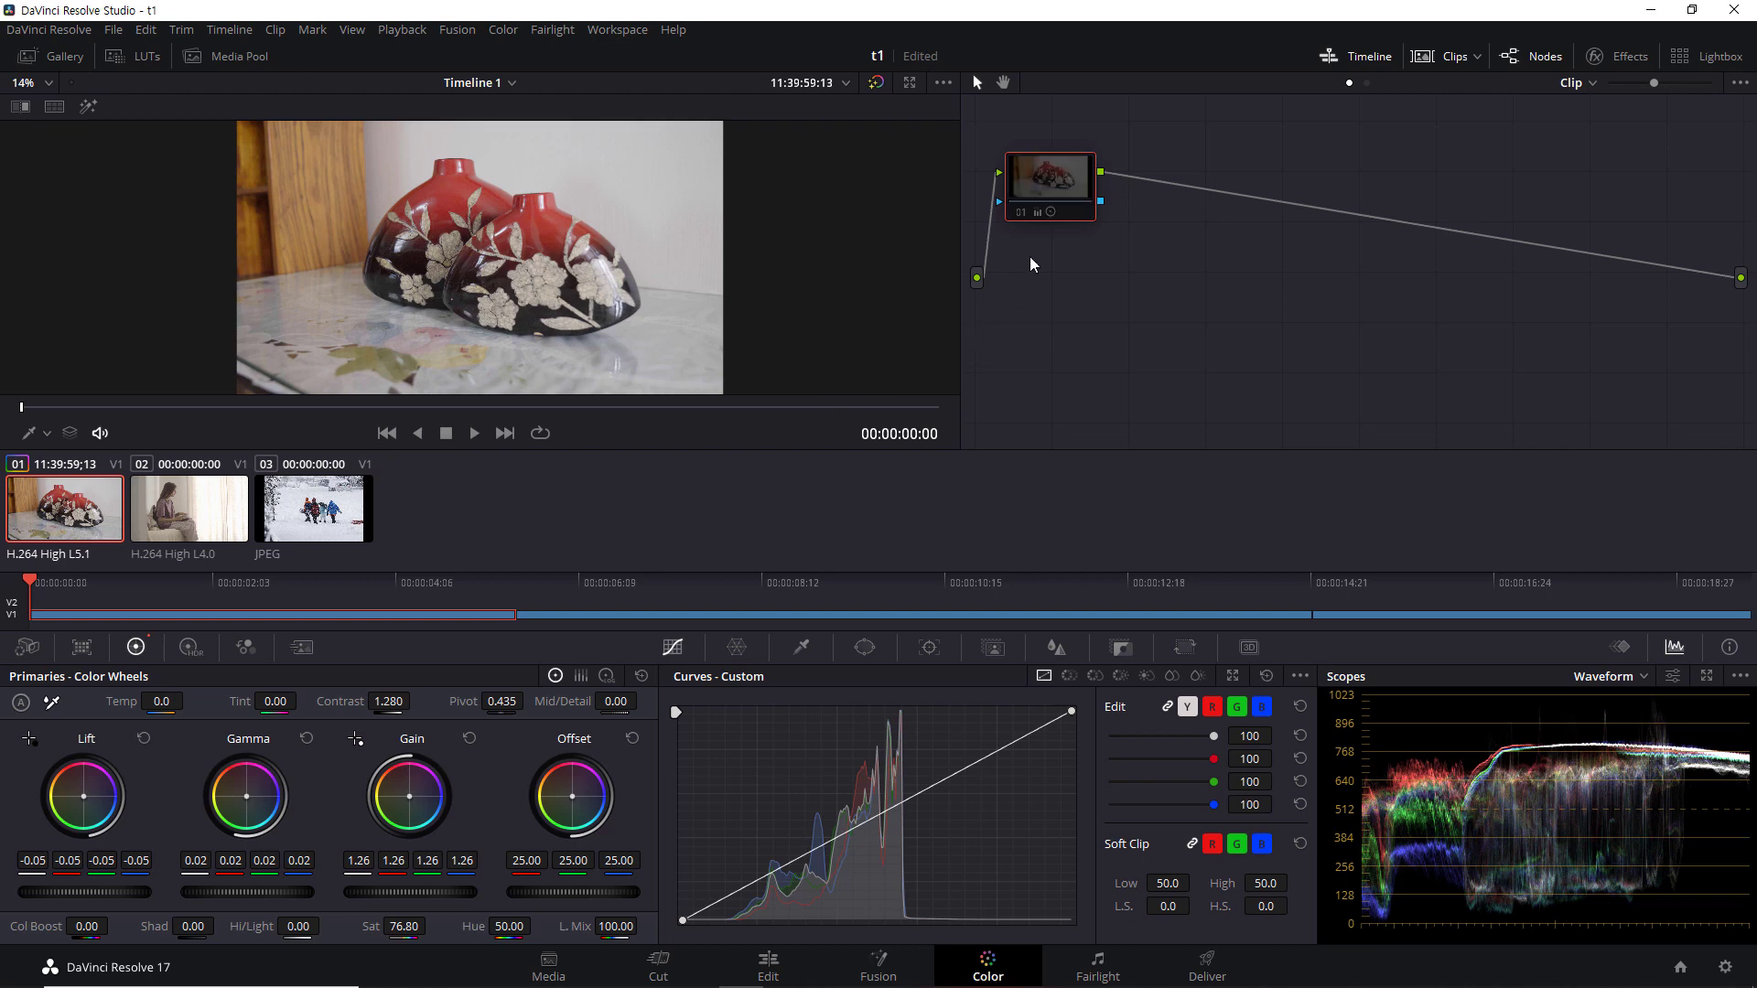
key(ctrl+d)
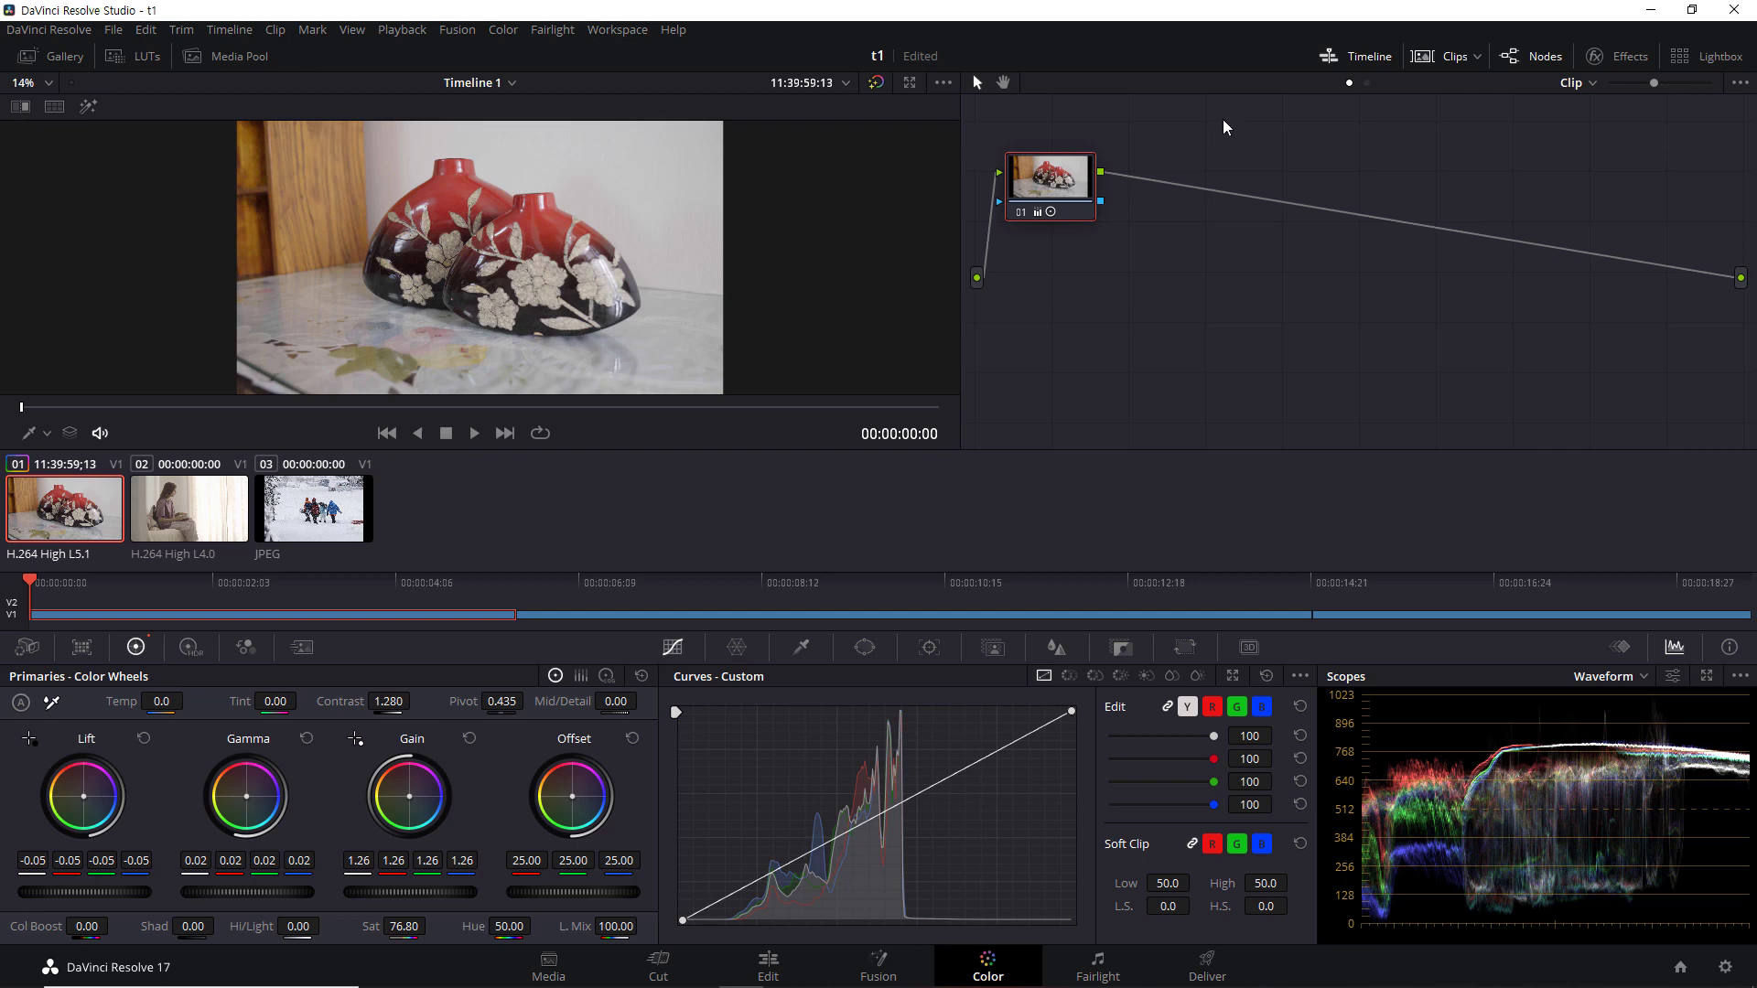
click(1463, 60)
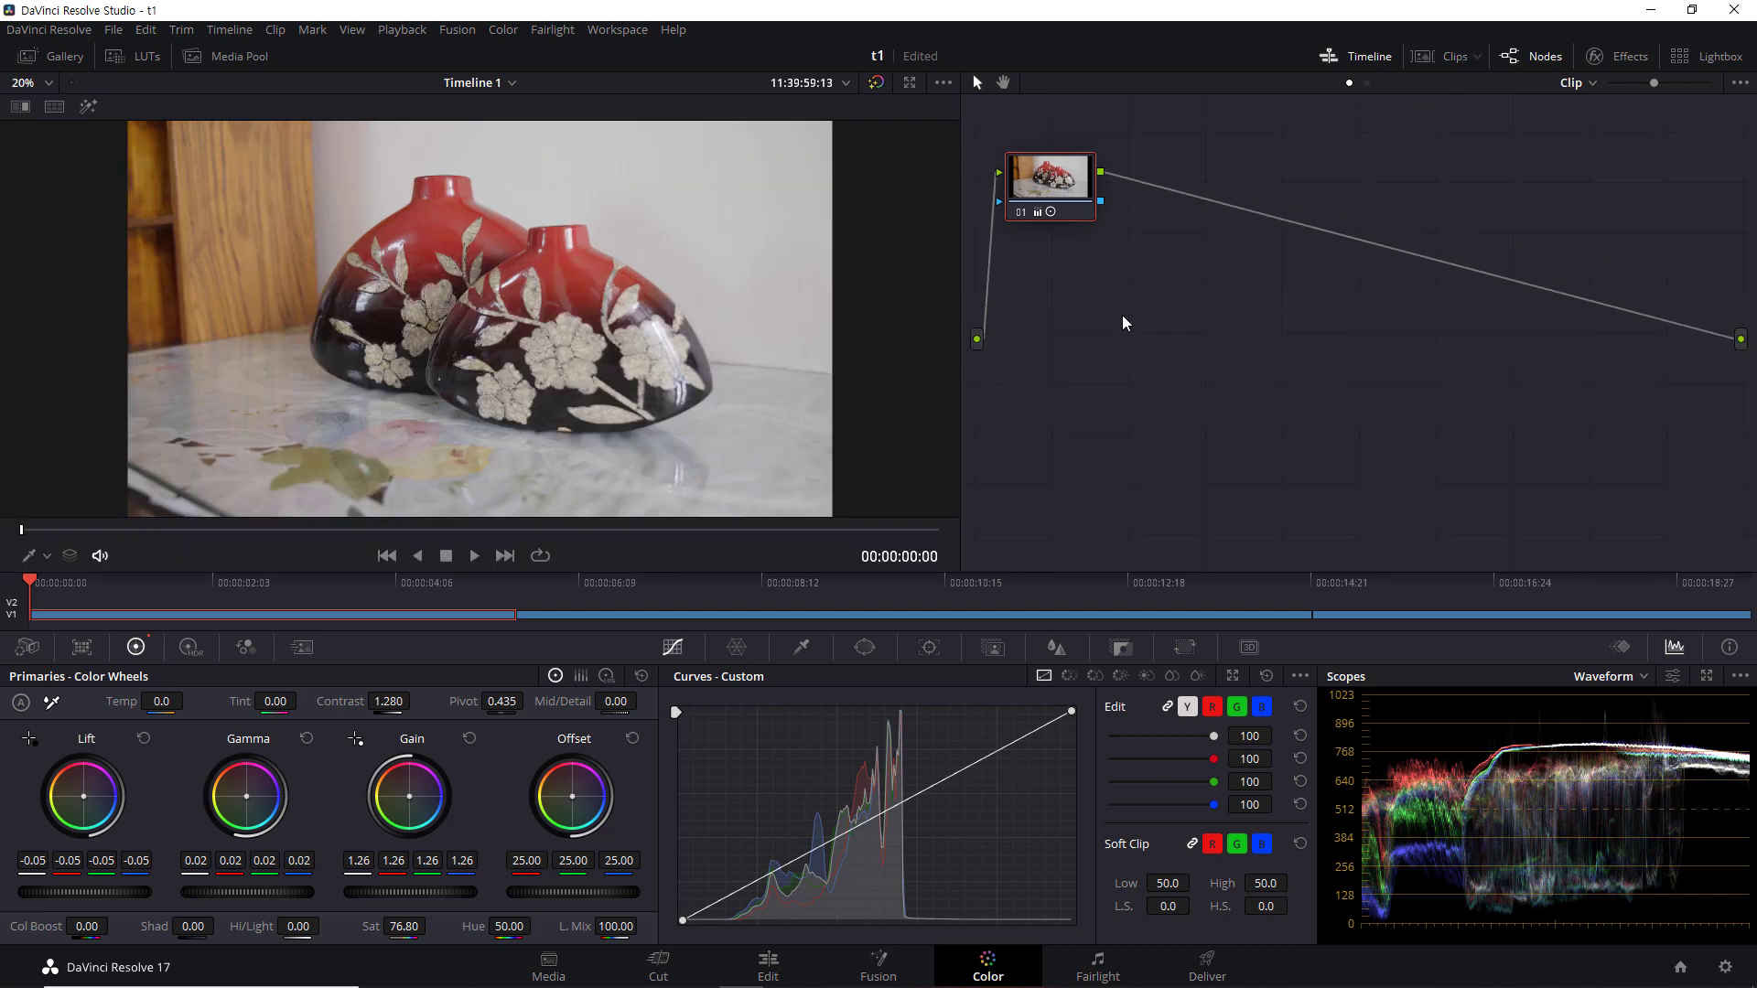
key(ctrl+d)
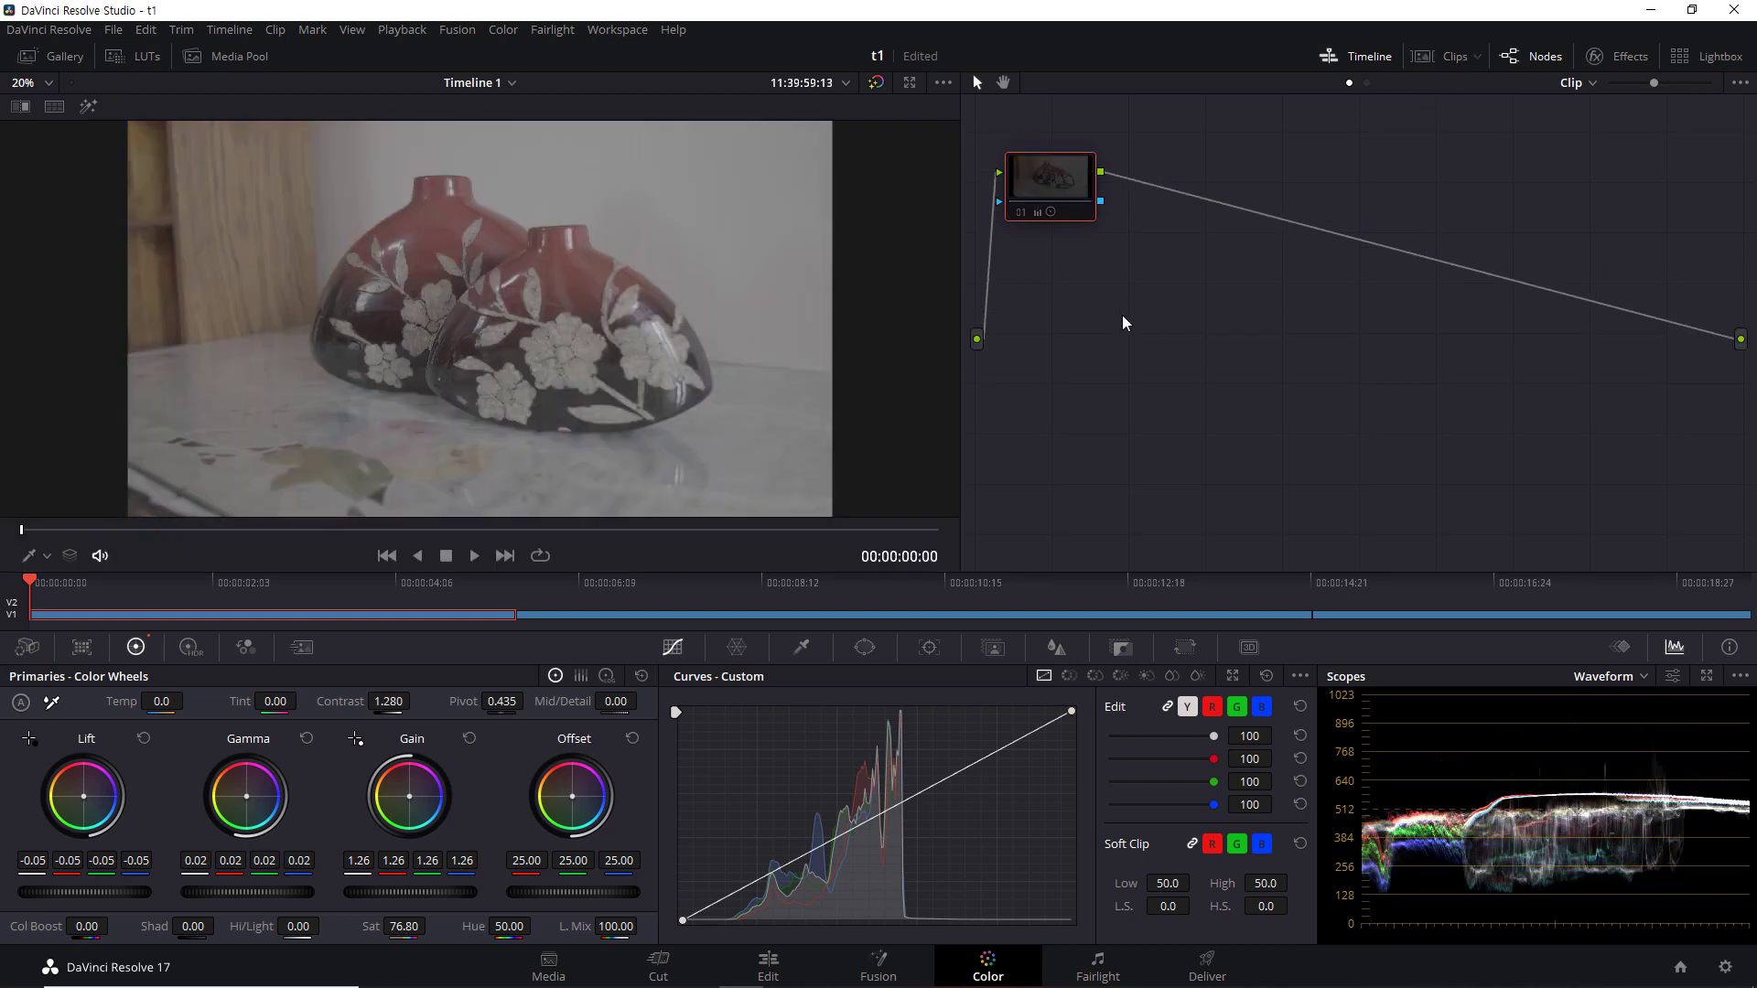
key(ctrl+d)
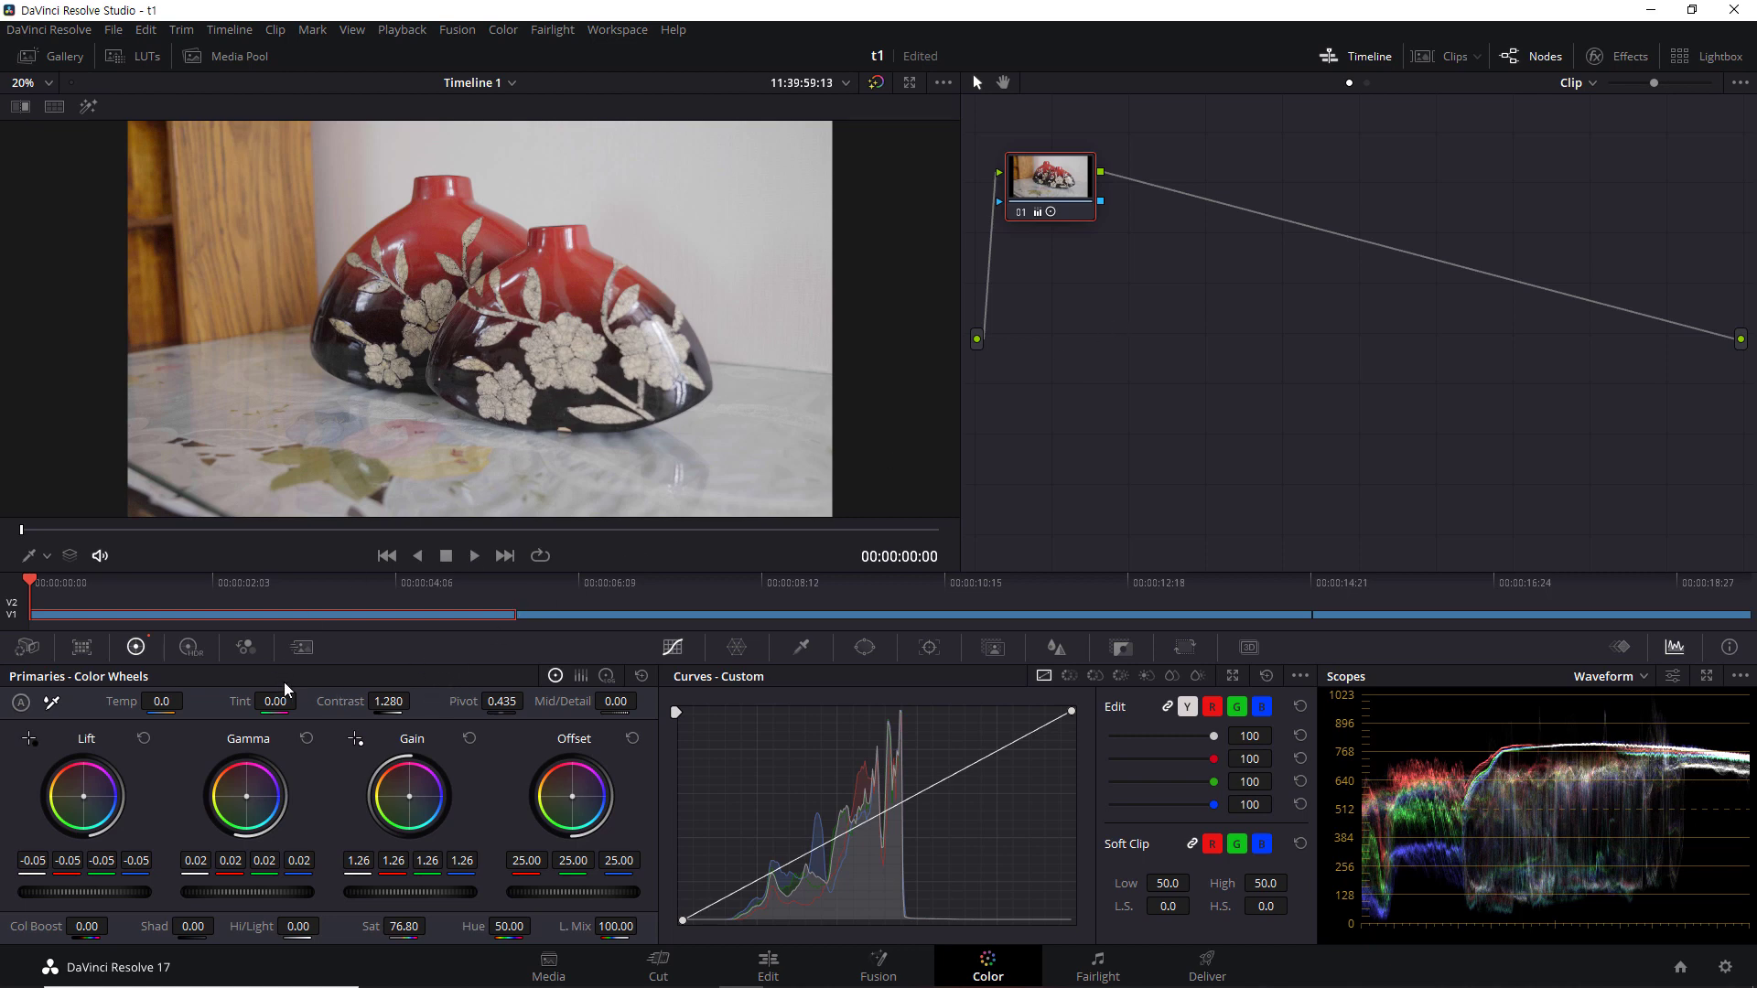
Step: Open the High Dynamic Range wheels and preview which image areas the Specular, Highlight and Light zones affect
click(194, 647)
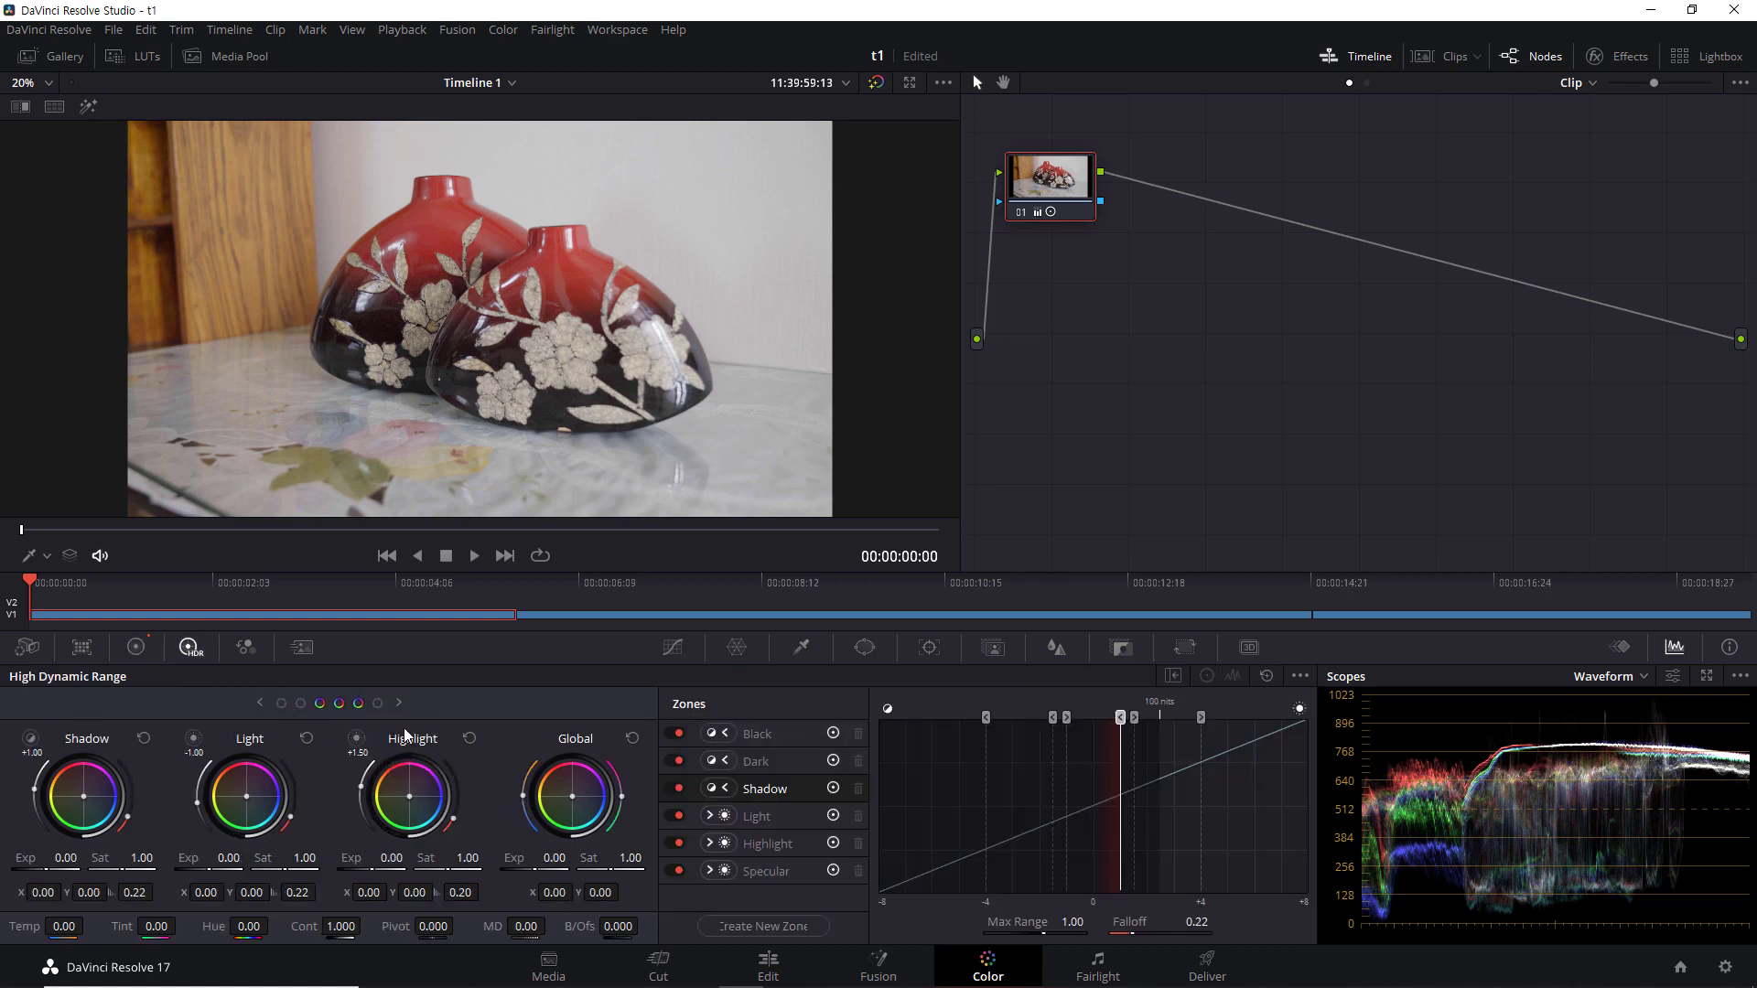
click(396, 702)
click(357, 741)
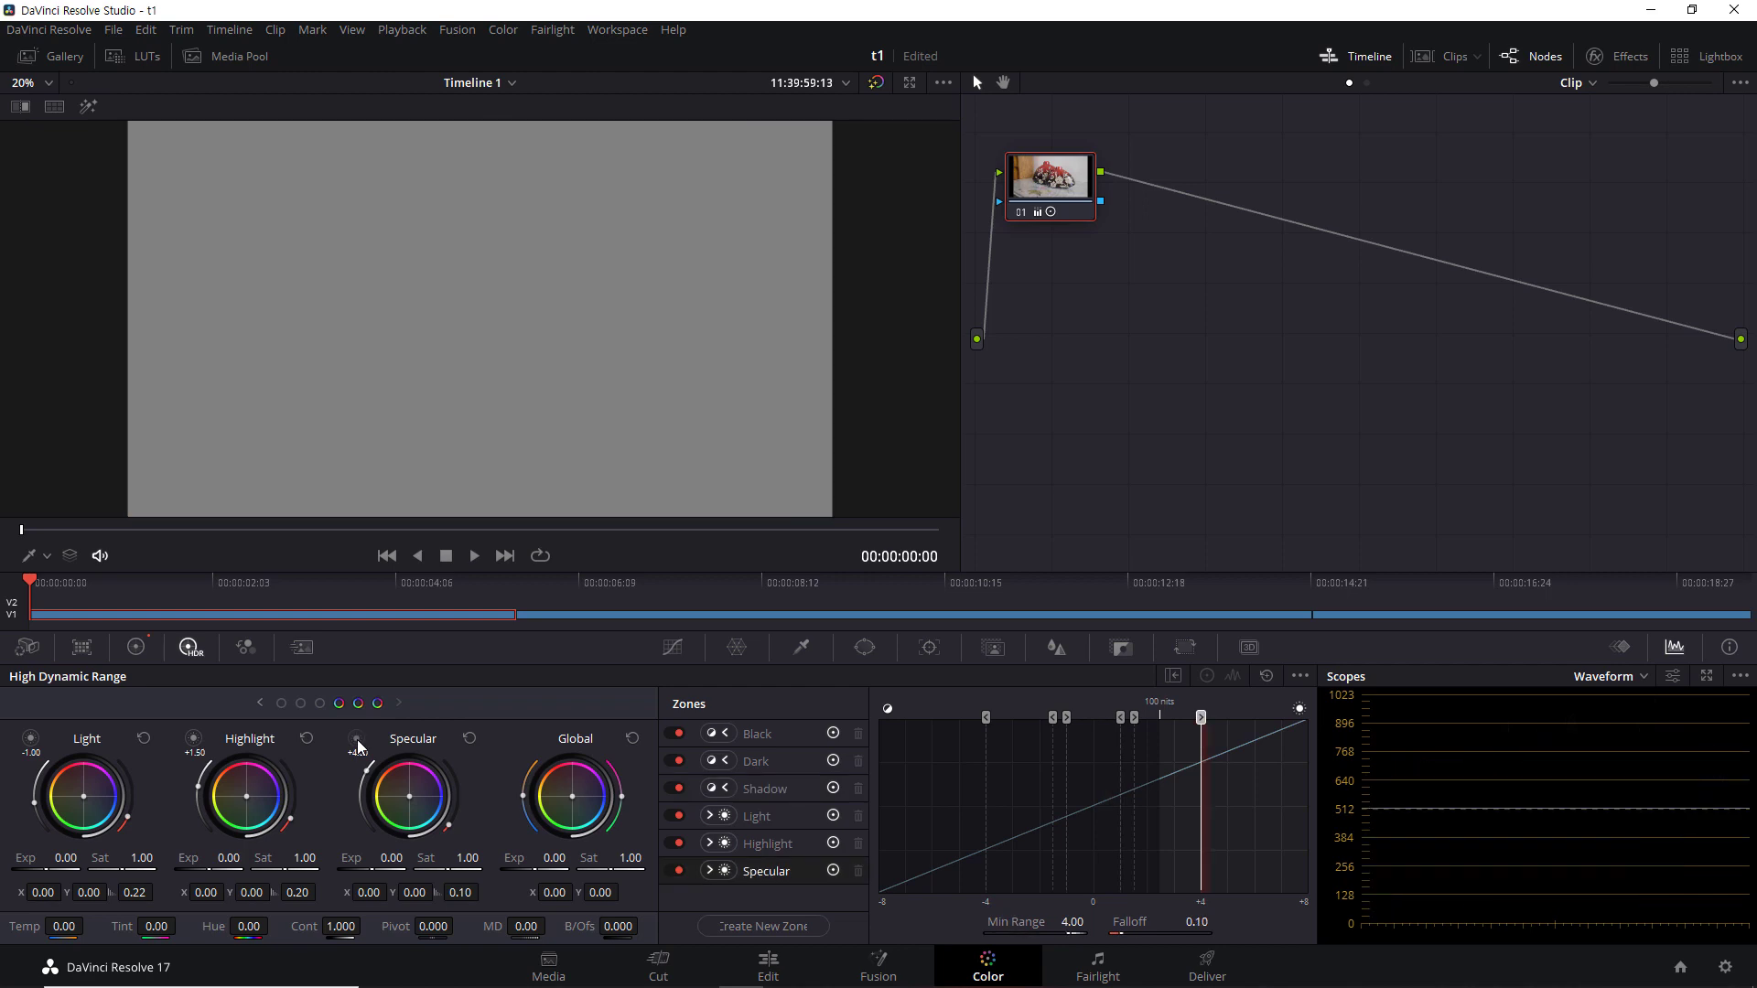
click(194, 739)
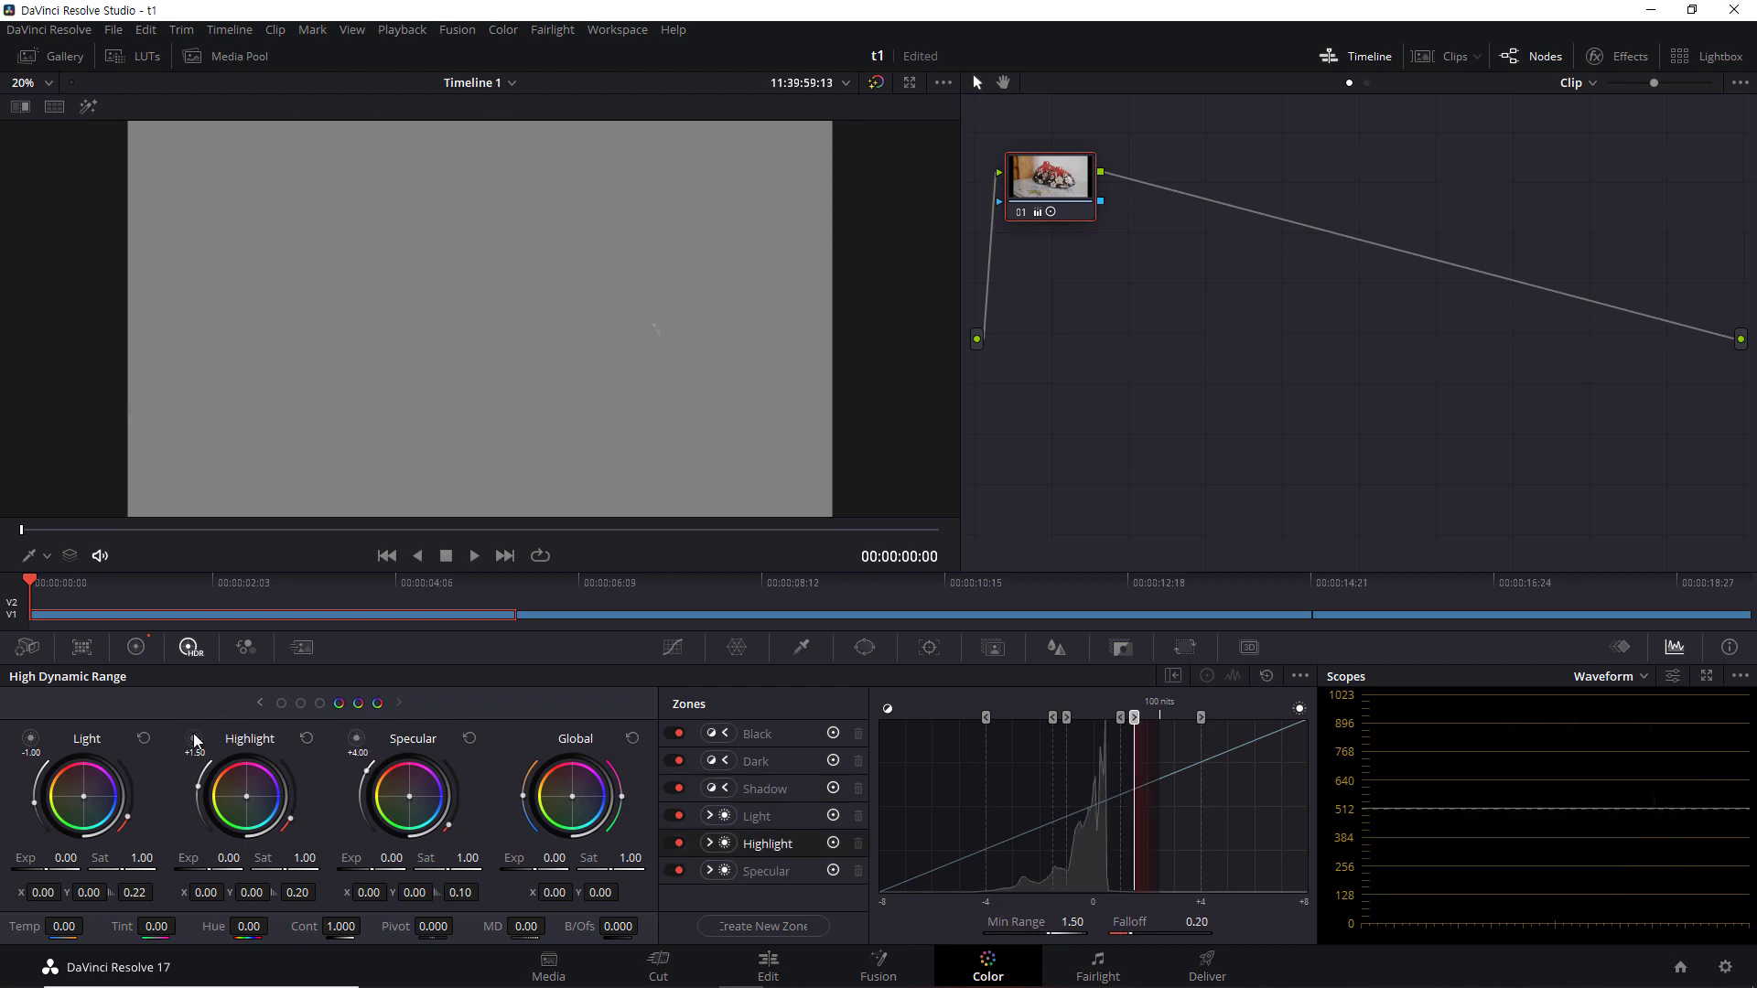
click(30, 739)
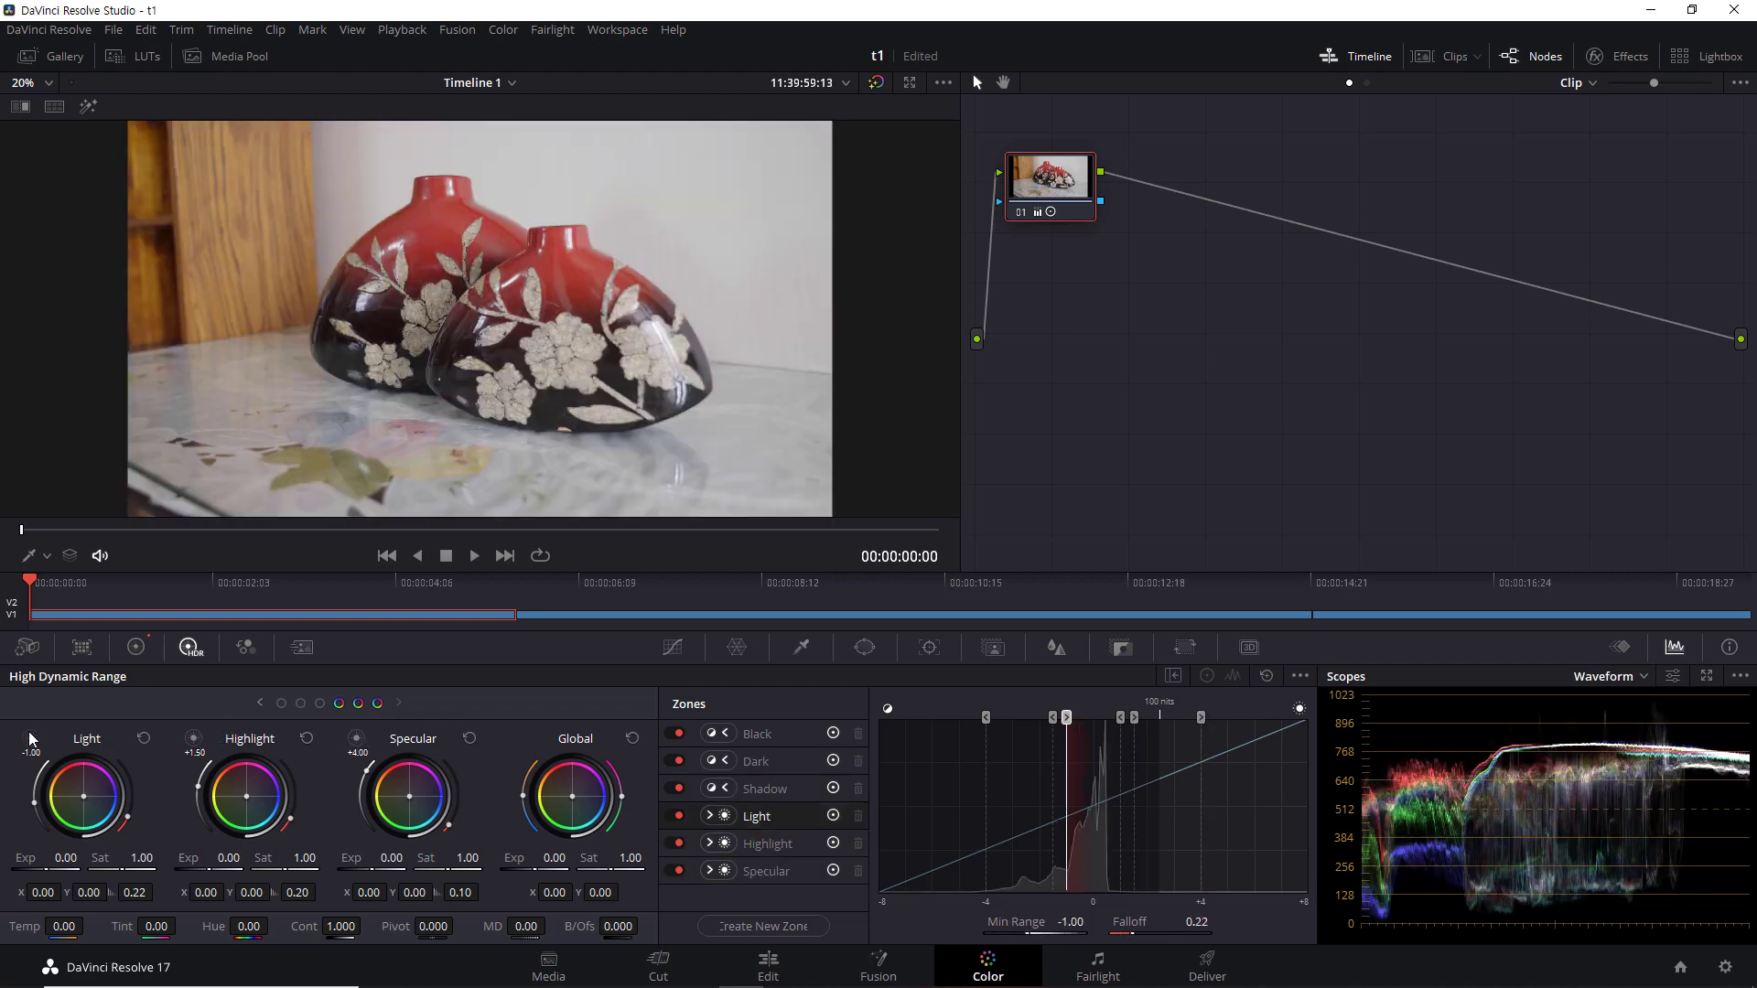
Step: Toggle the Light zone's highlight repeatedly to examine which parts of the vase image it affects
click(31, 739)
click(30, 739)
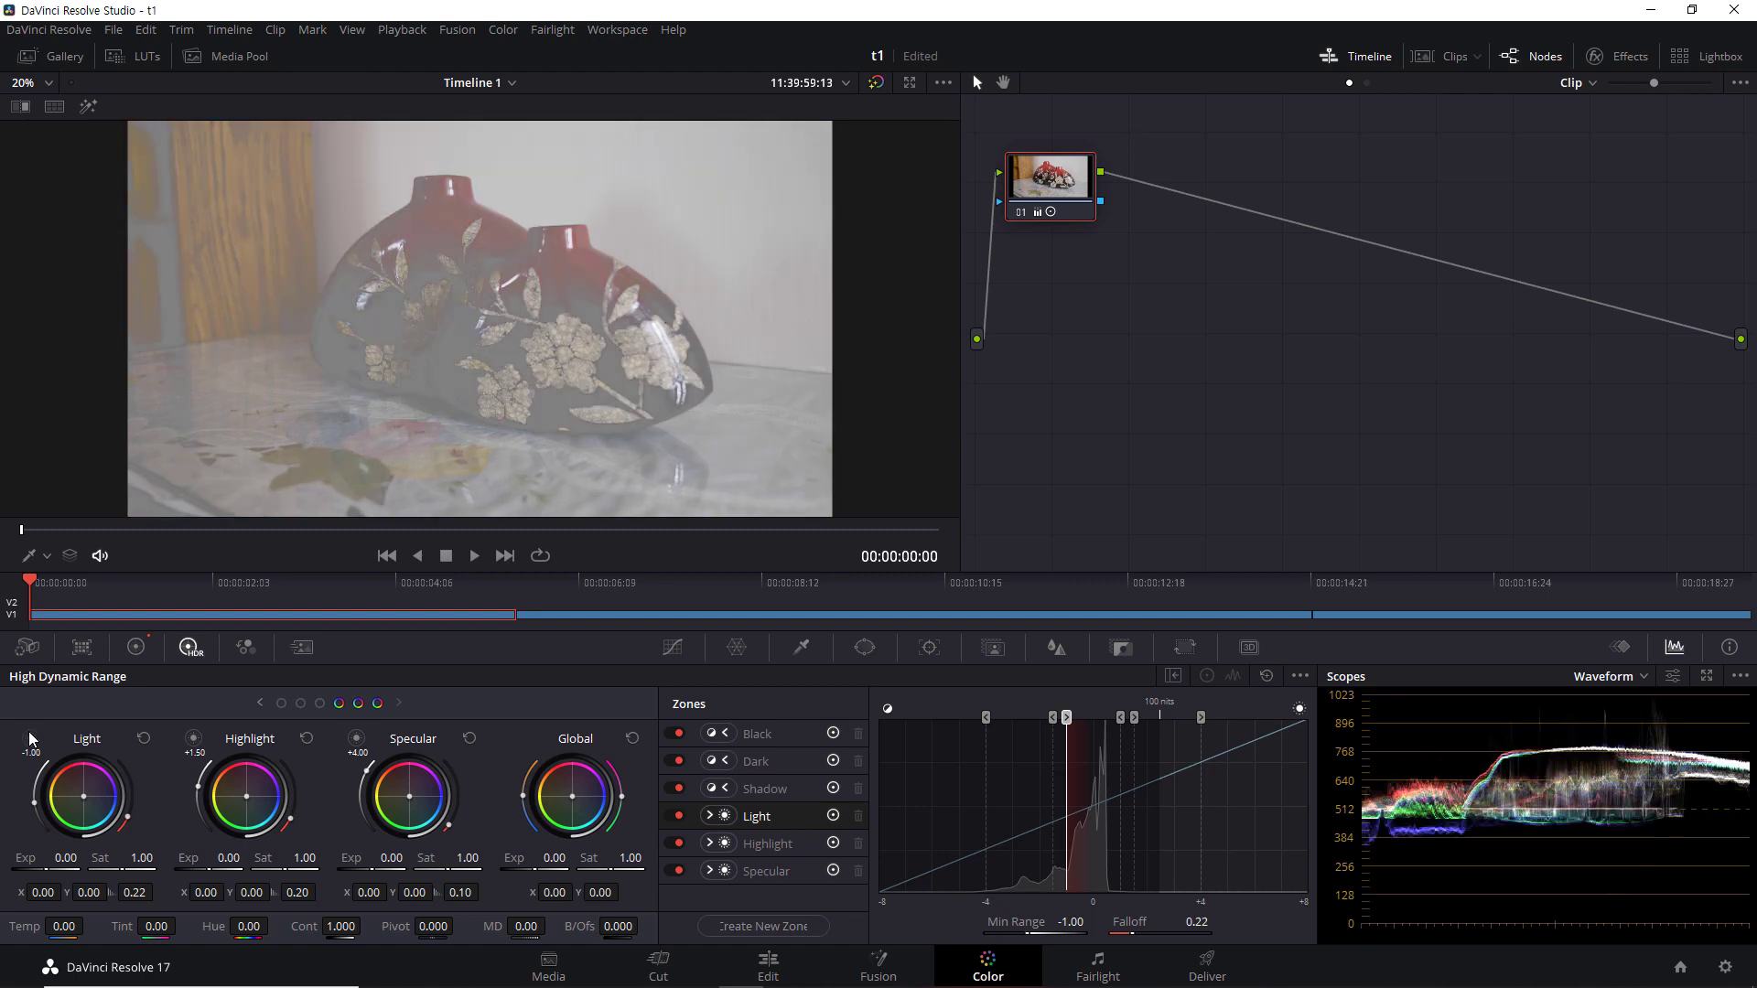
click(30, 738)
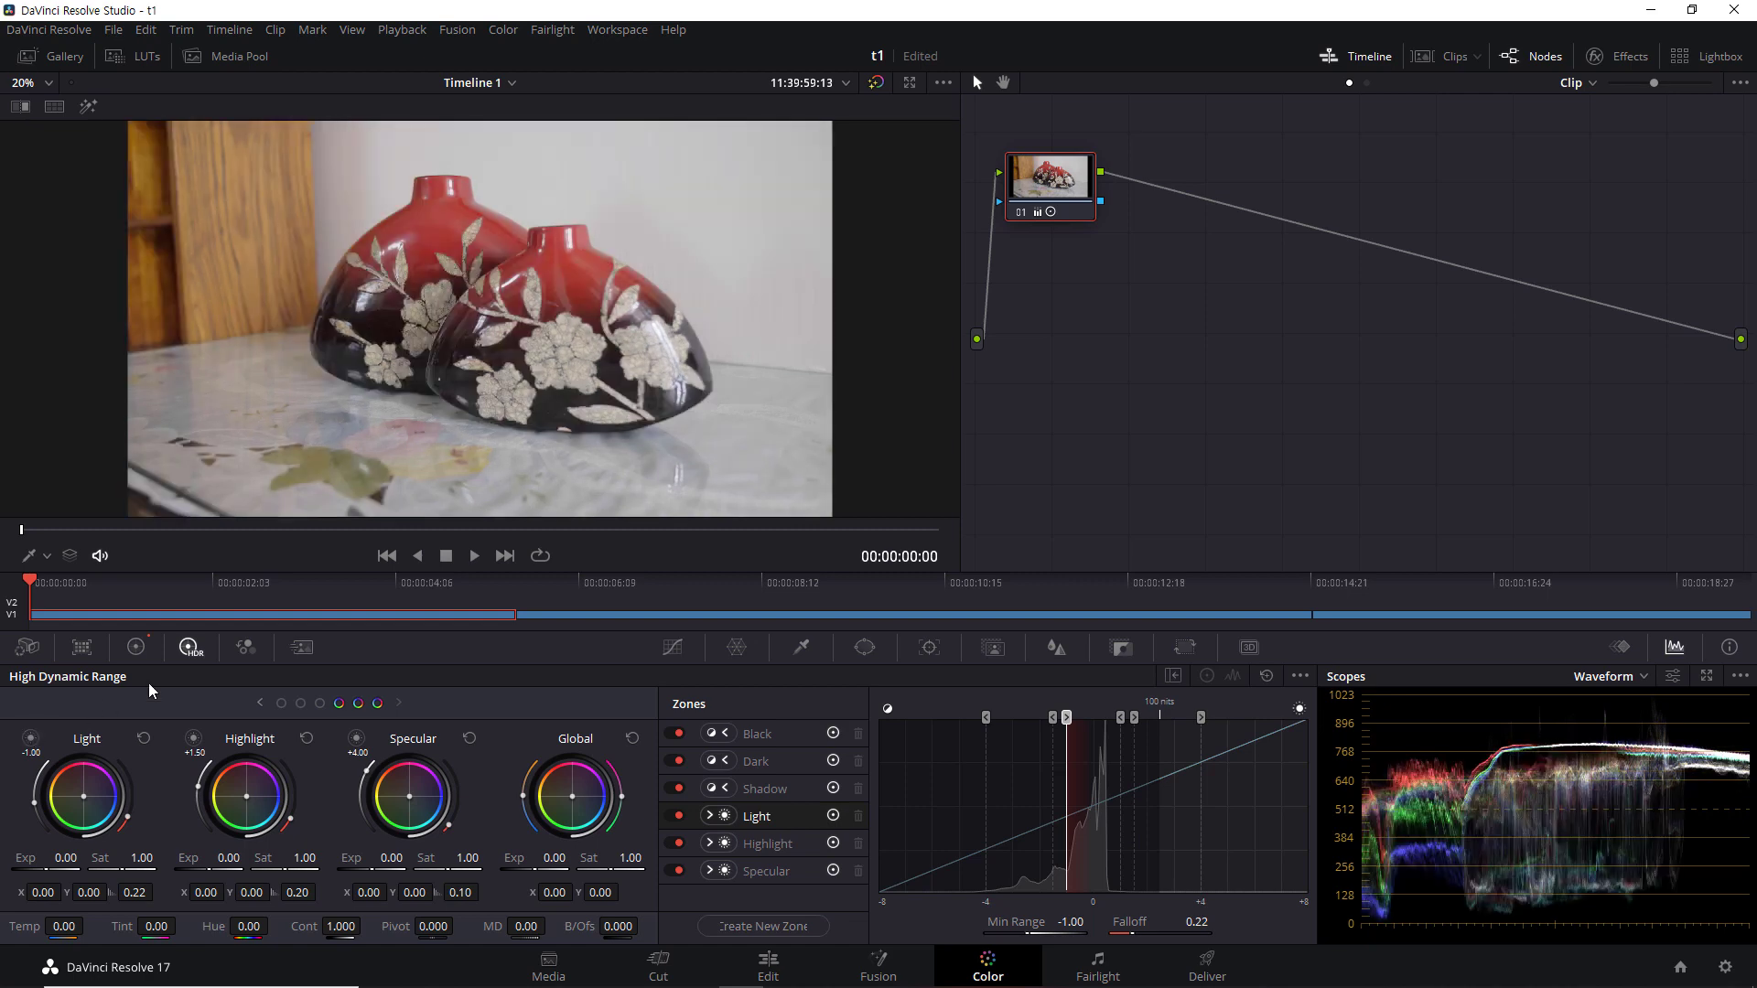
click(37, 743)
click(37, 743)
click(33, 741)
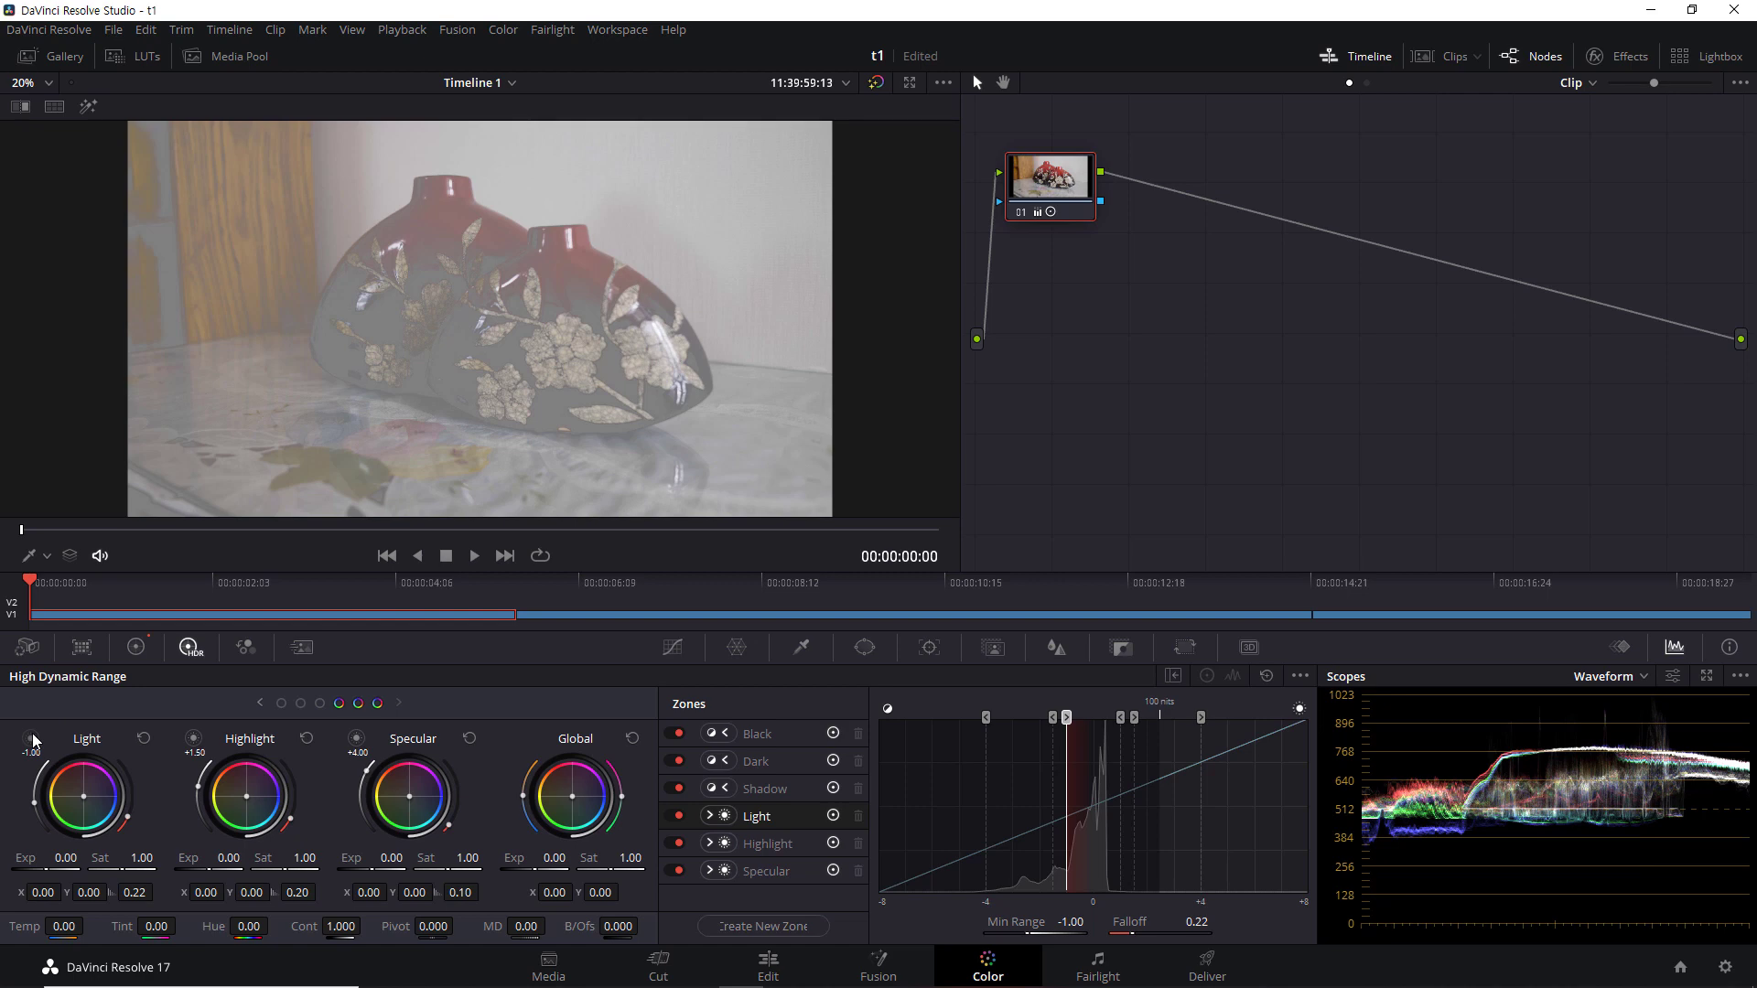
click(32, 740)
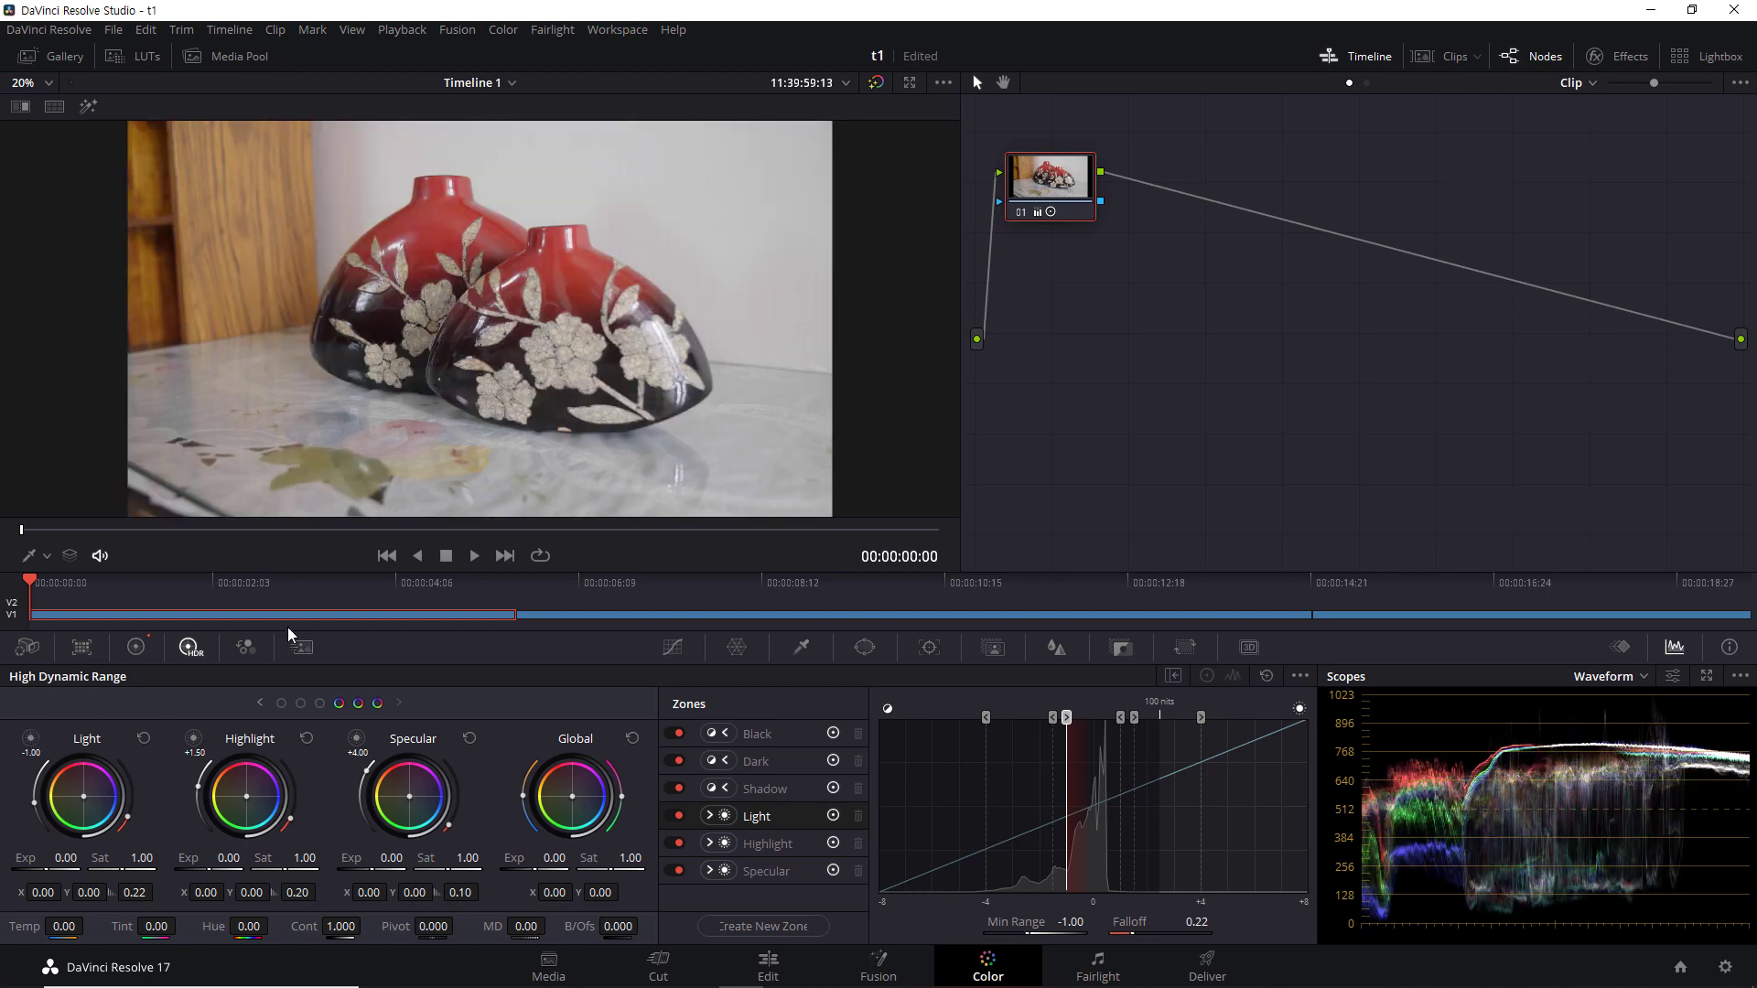
click(32, 741)
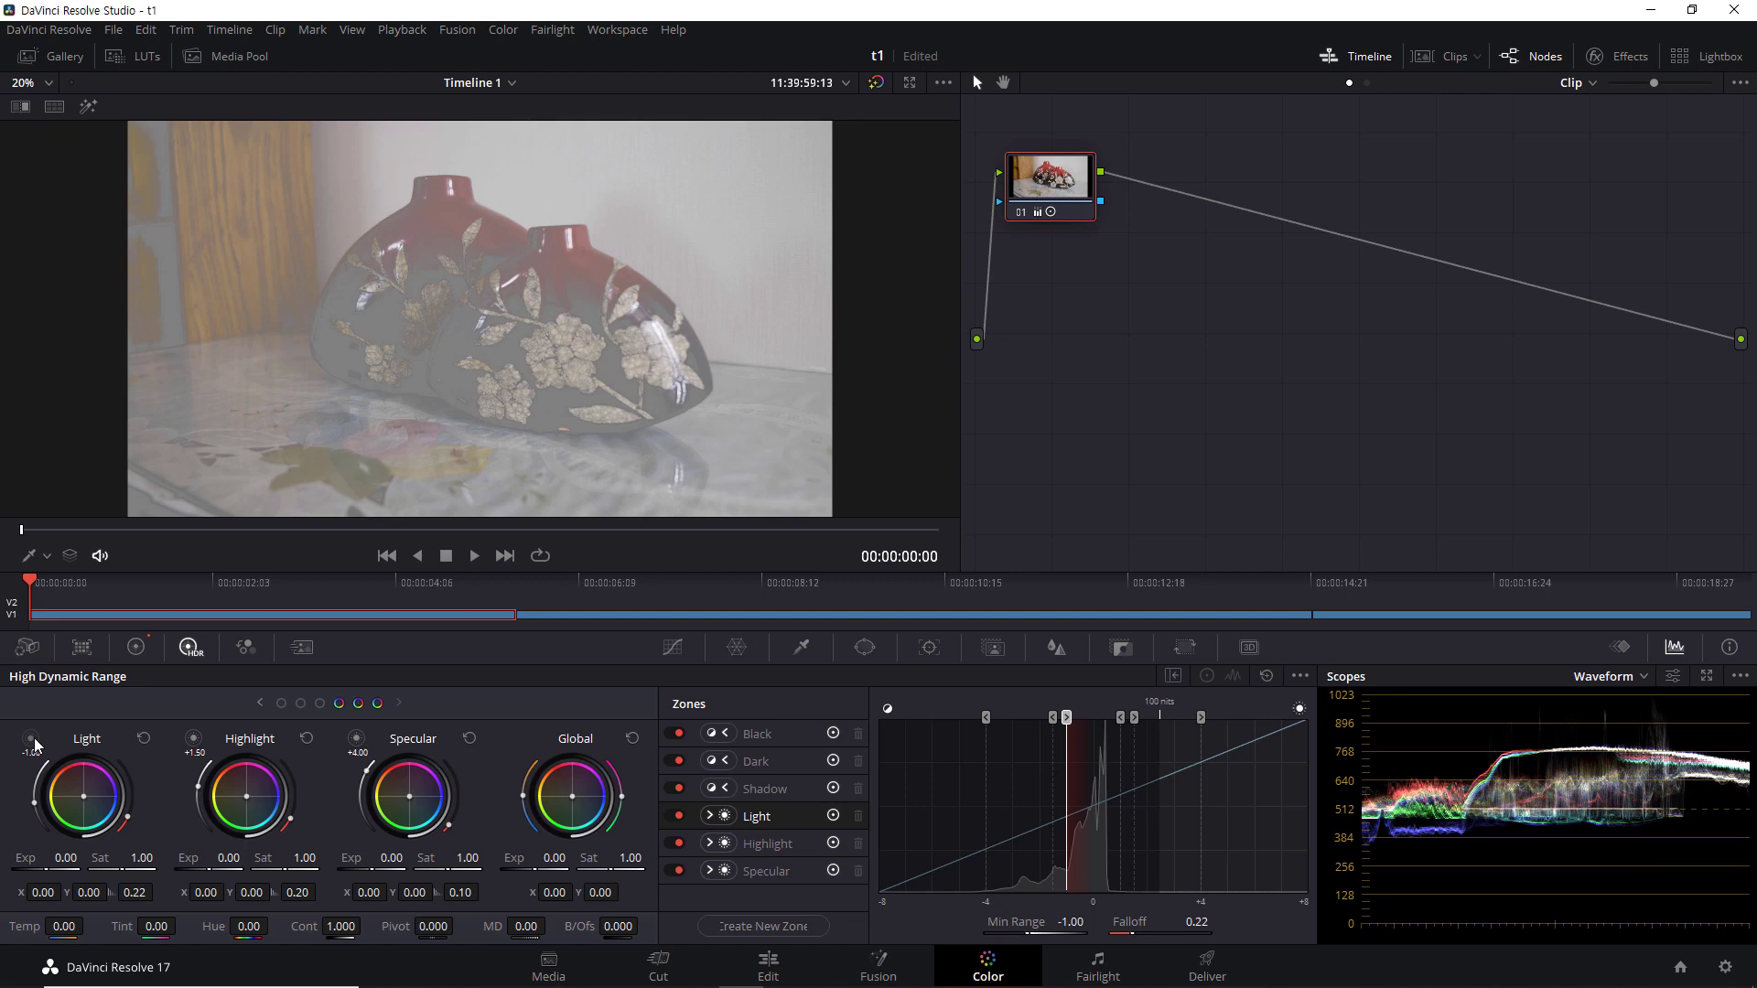
click(32, 739)
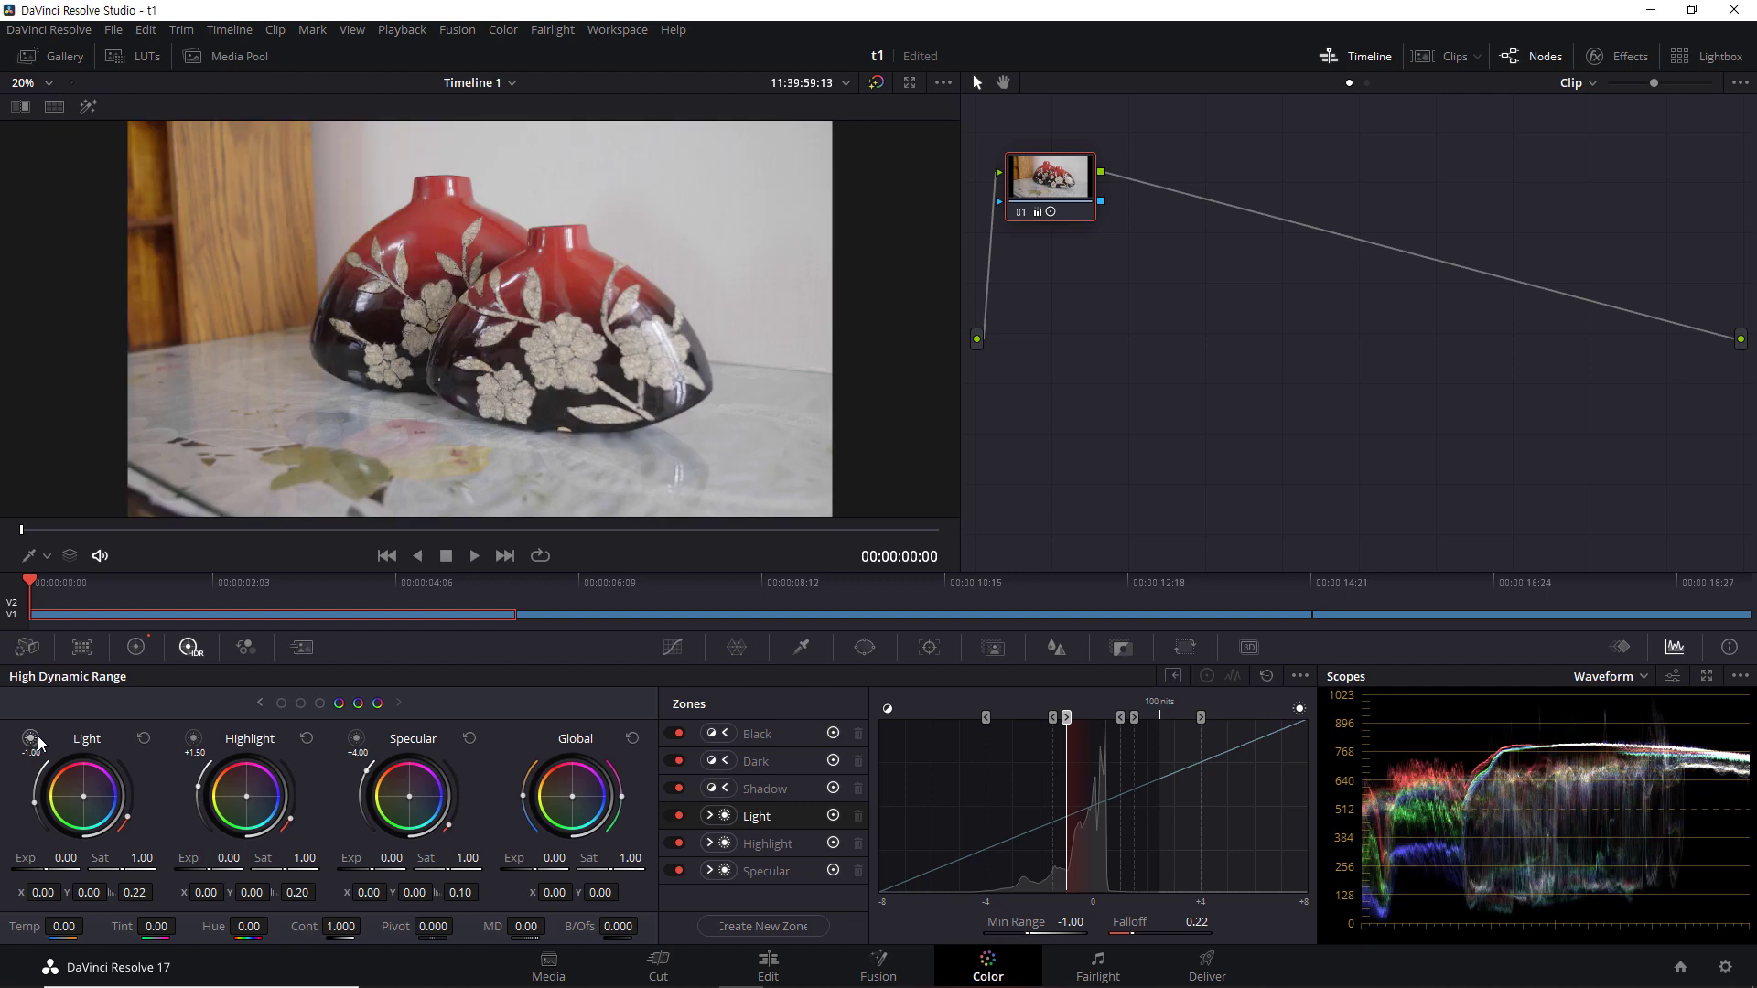
Step: Preview the Shadow zone's affected areas and narrow its maximum range to 0.15 in the zone graph
click(320, 703)
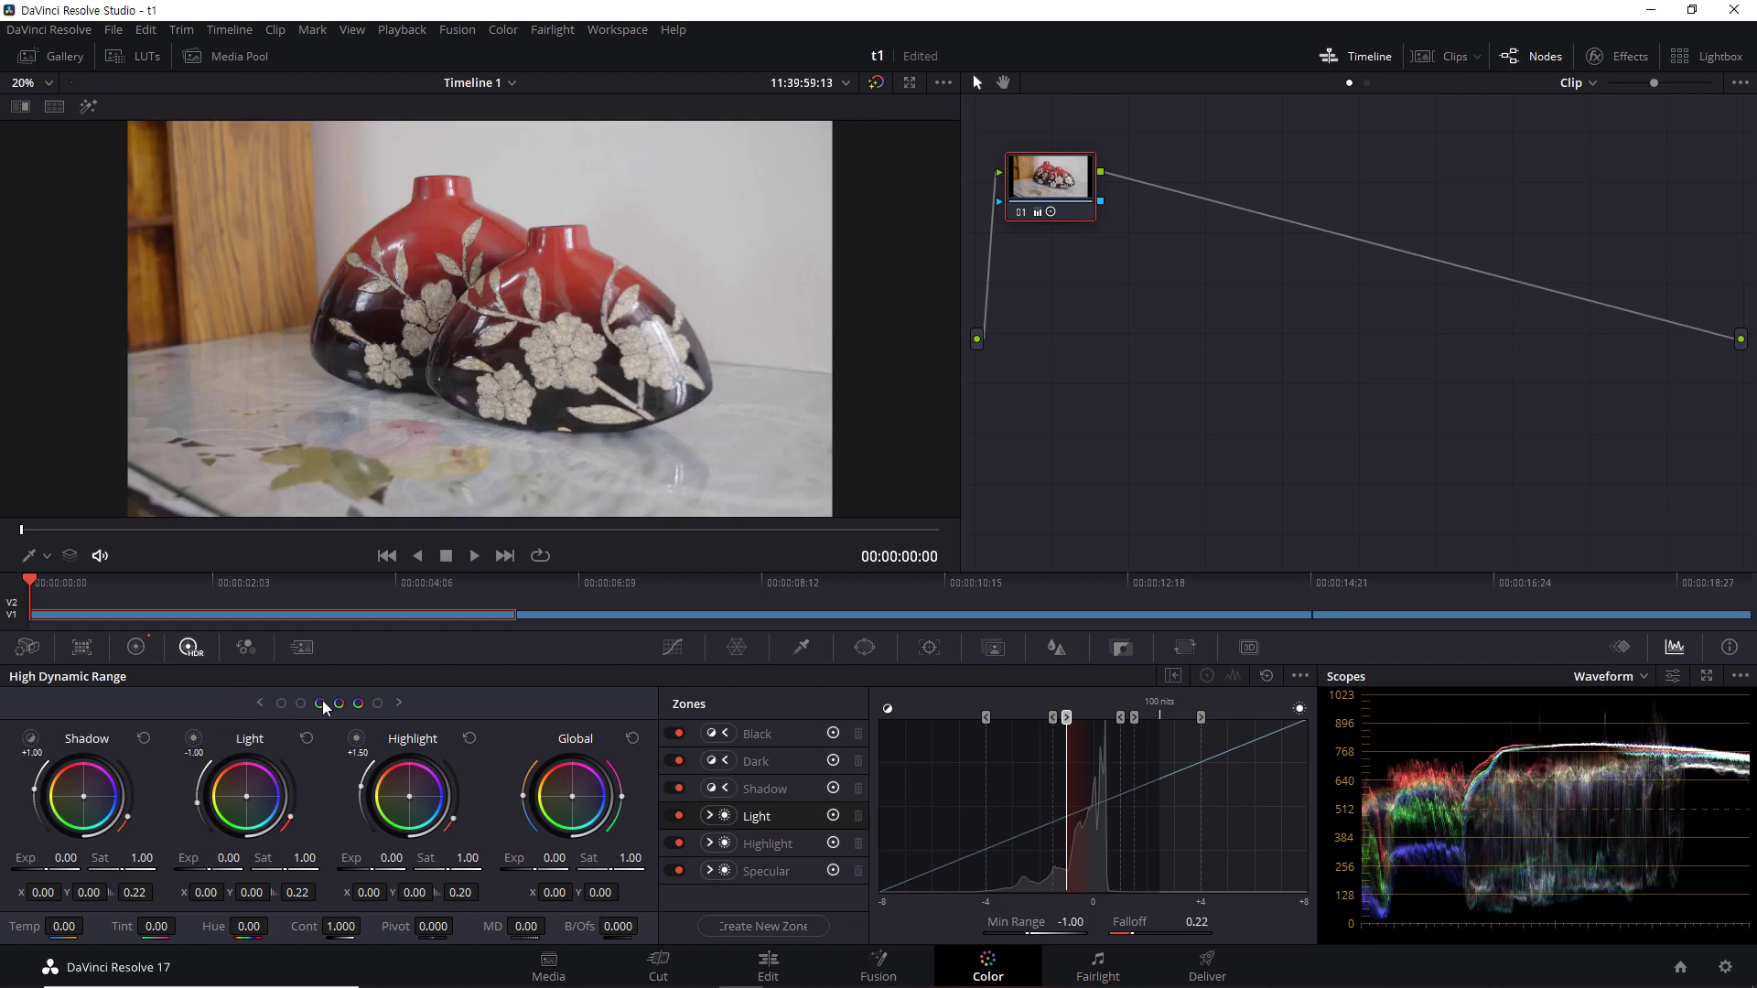
click(34, 736)
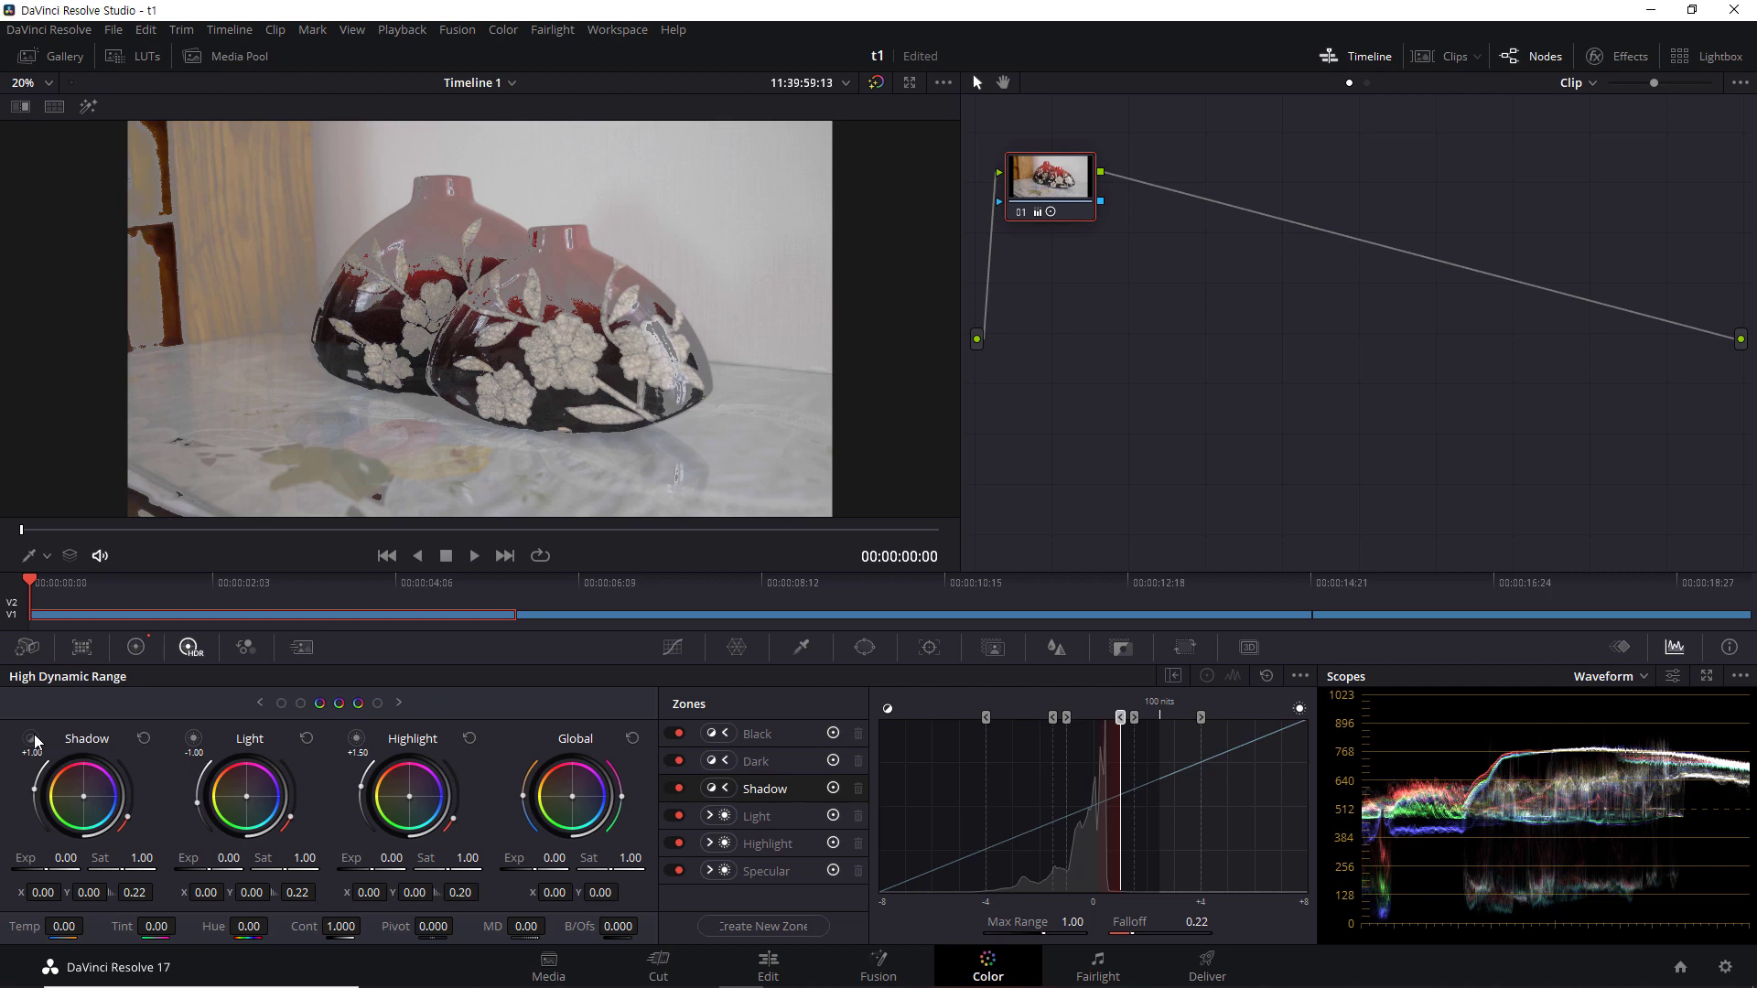
click(32, 738)
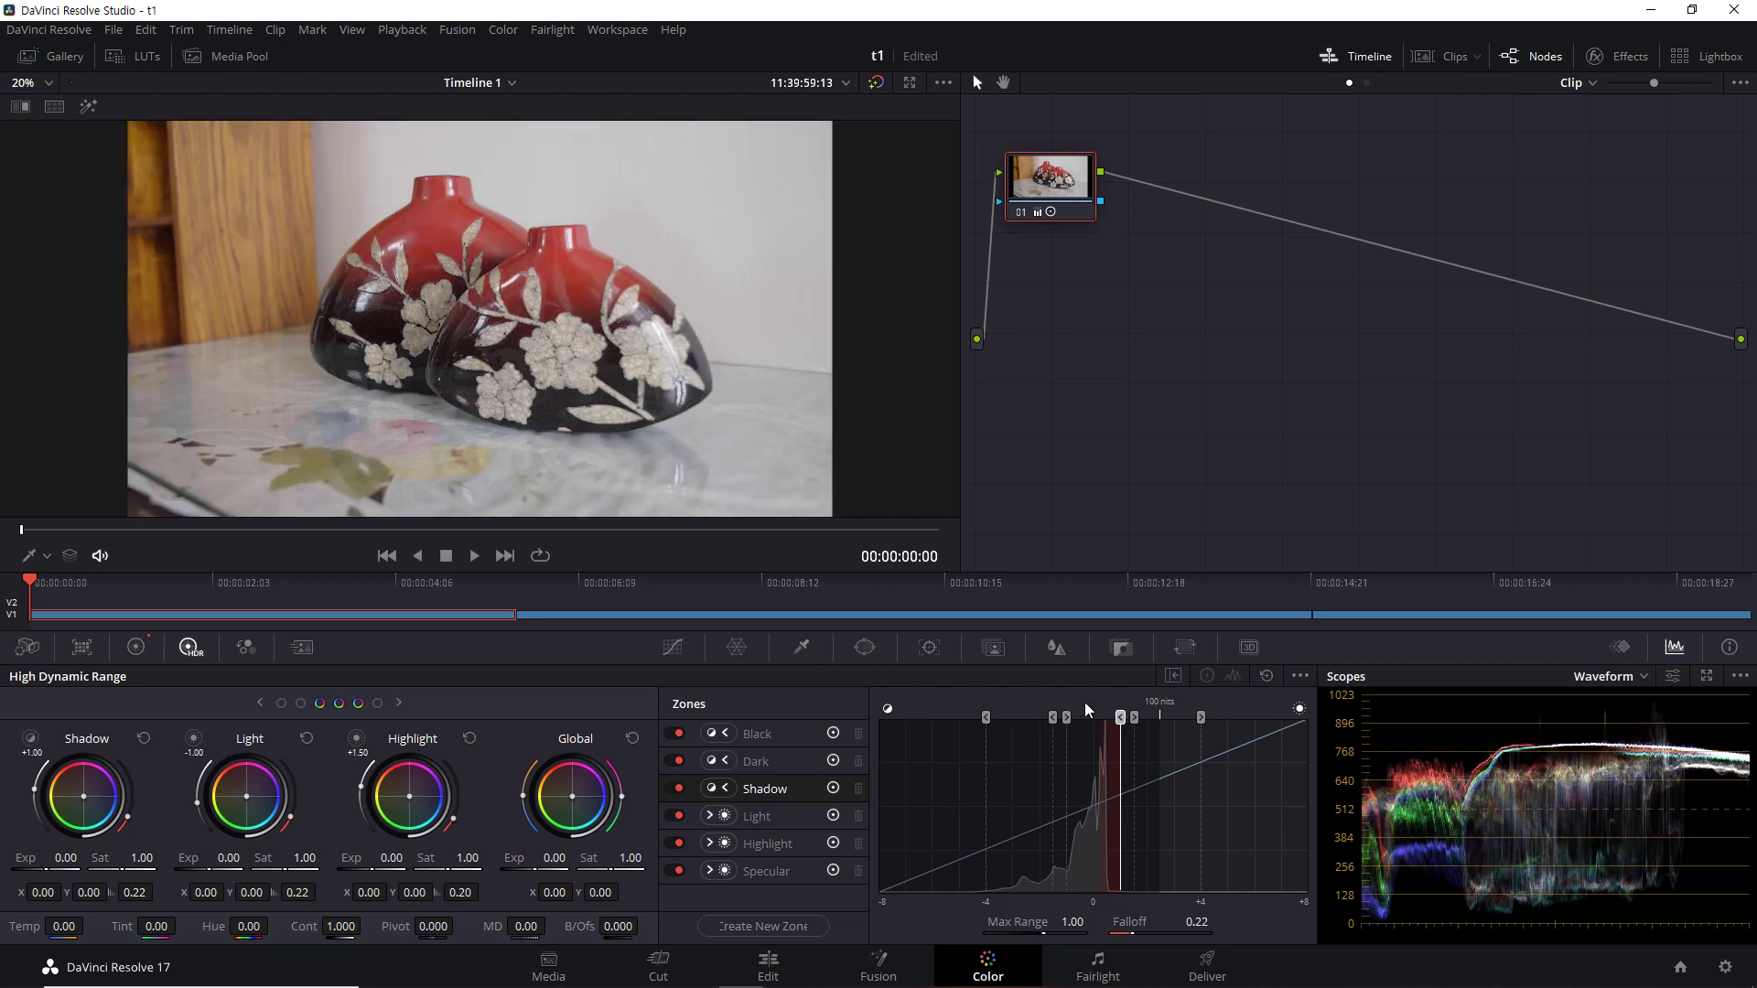
click(92, 109)
drag(1121, 717, 1101, 726)
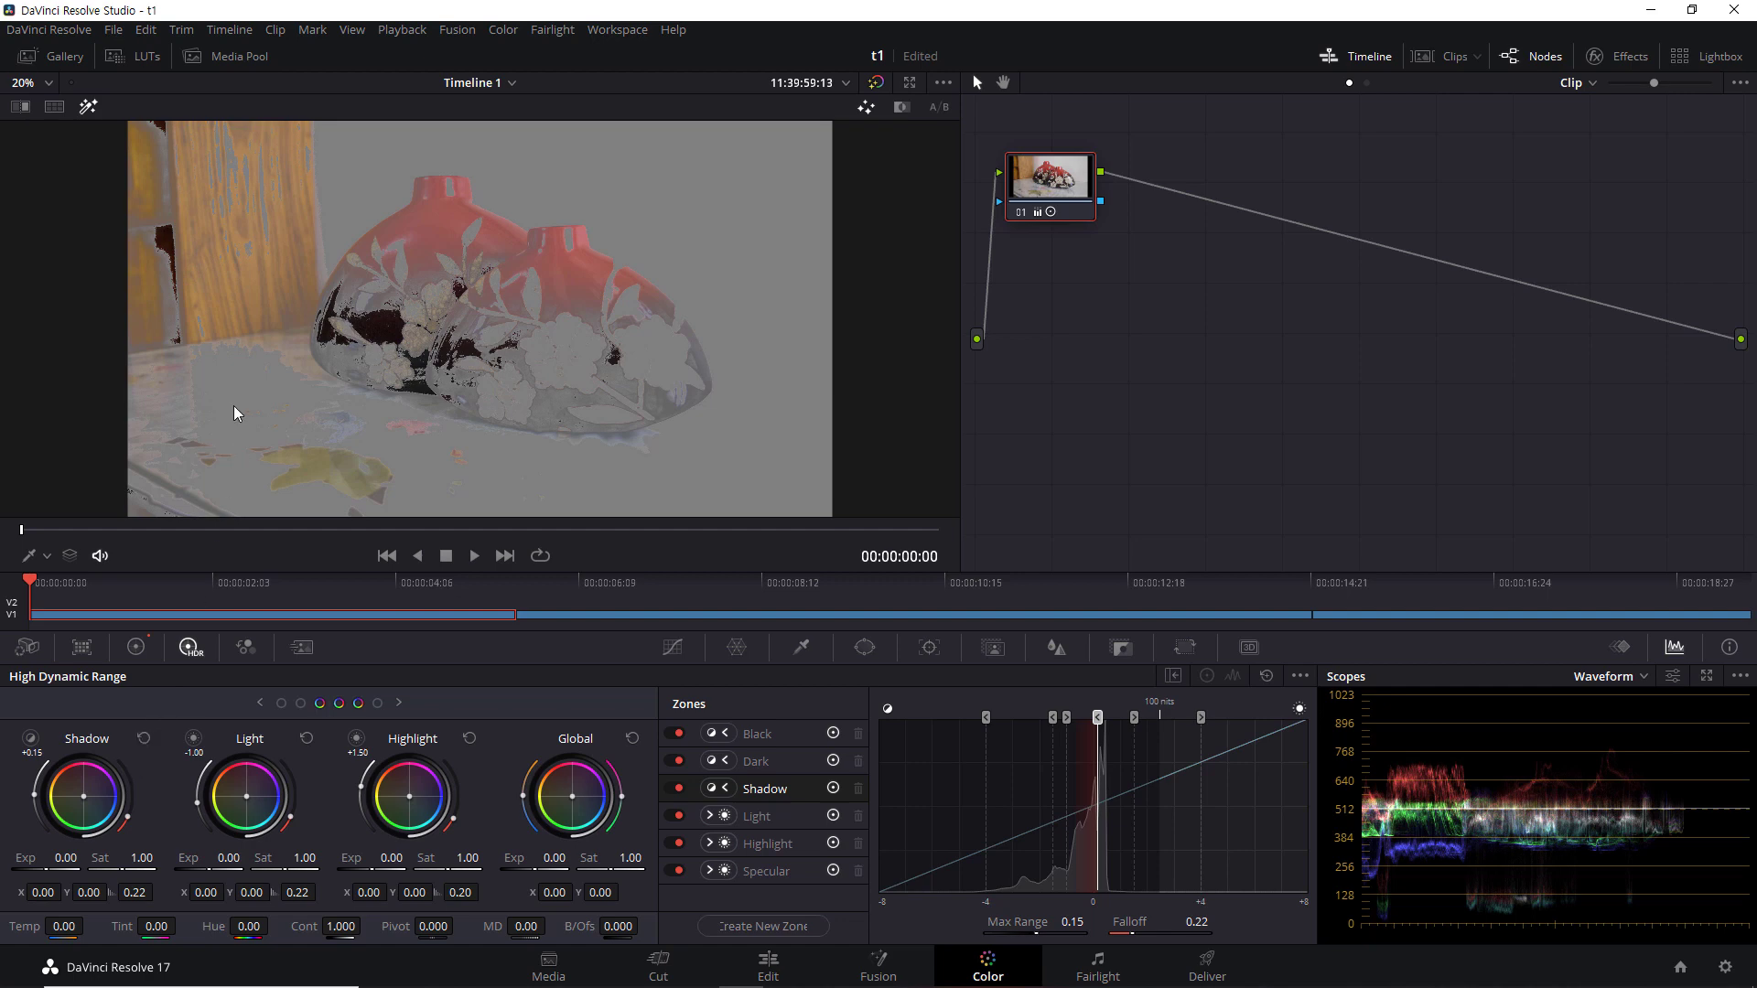
click(102, 108)
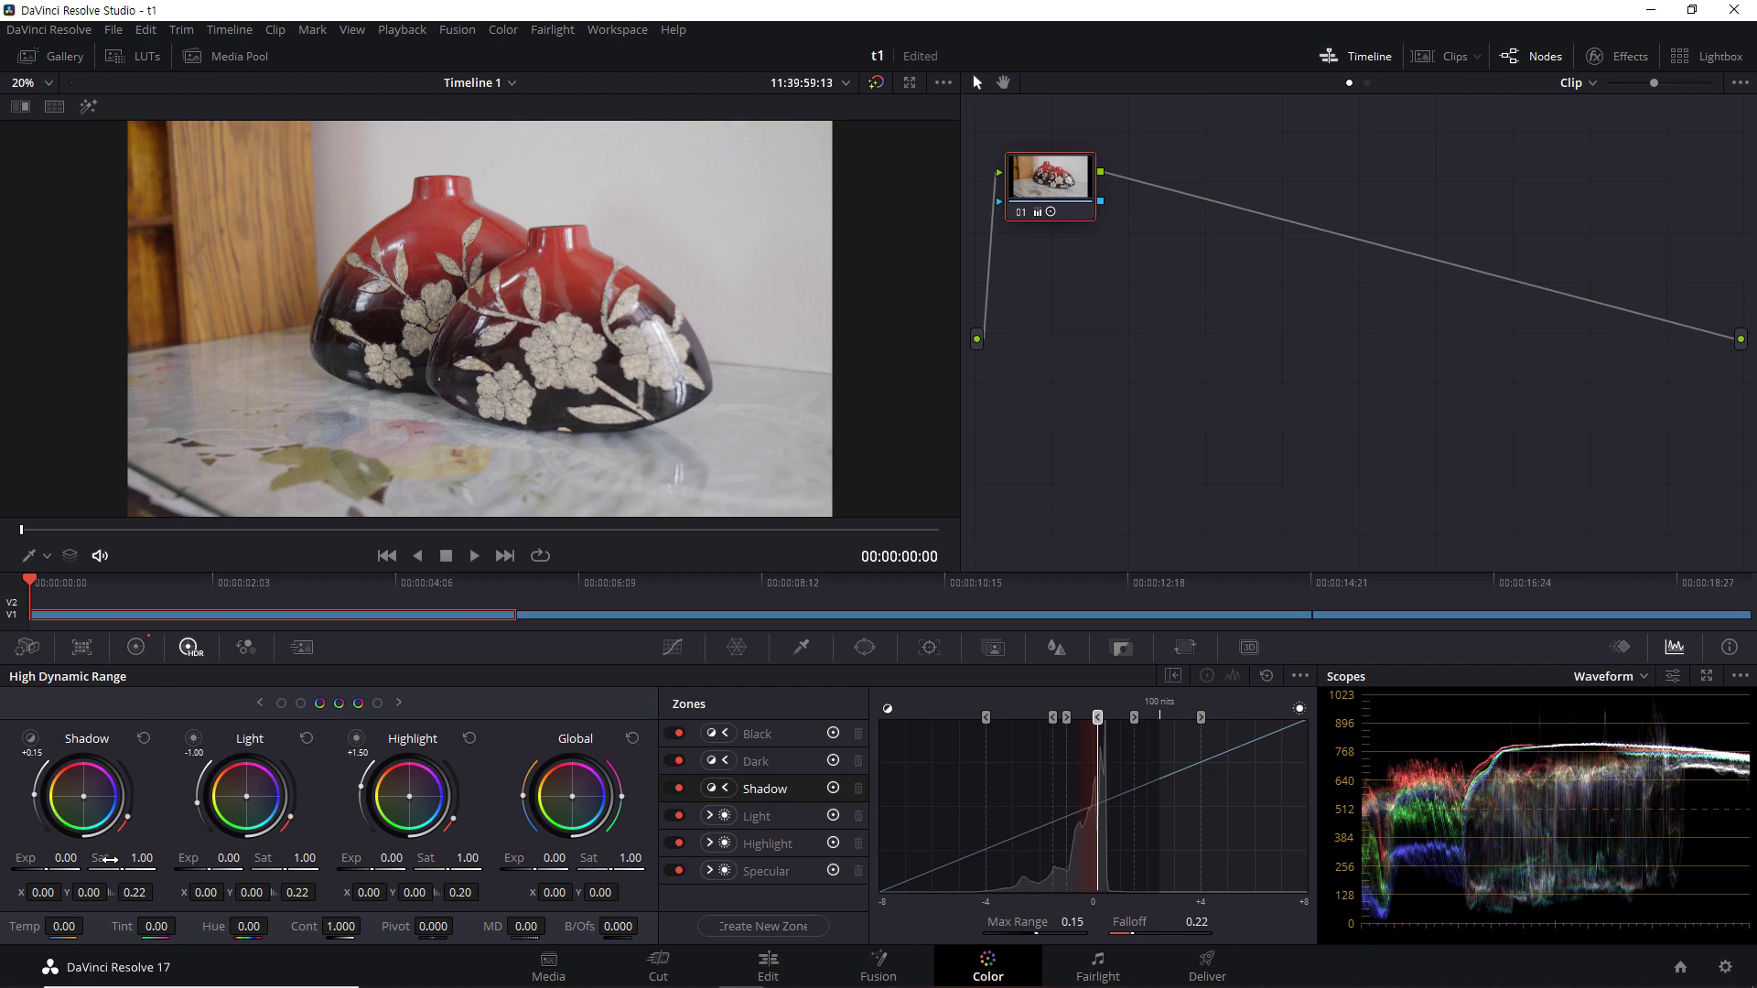
Step: Raise the Shadow zone's saturation to 1.37 and compare the image with node 01 disabled and enabled
drag(100, 857, 103, 858)
drag(103, 857, 108, 857)
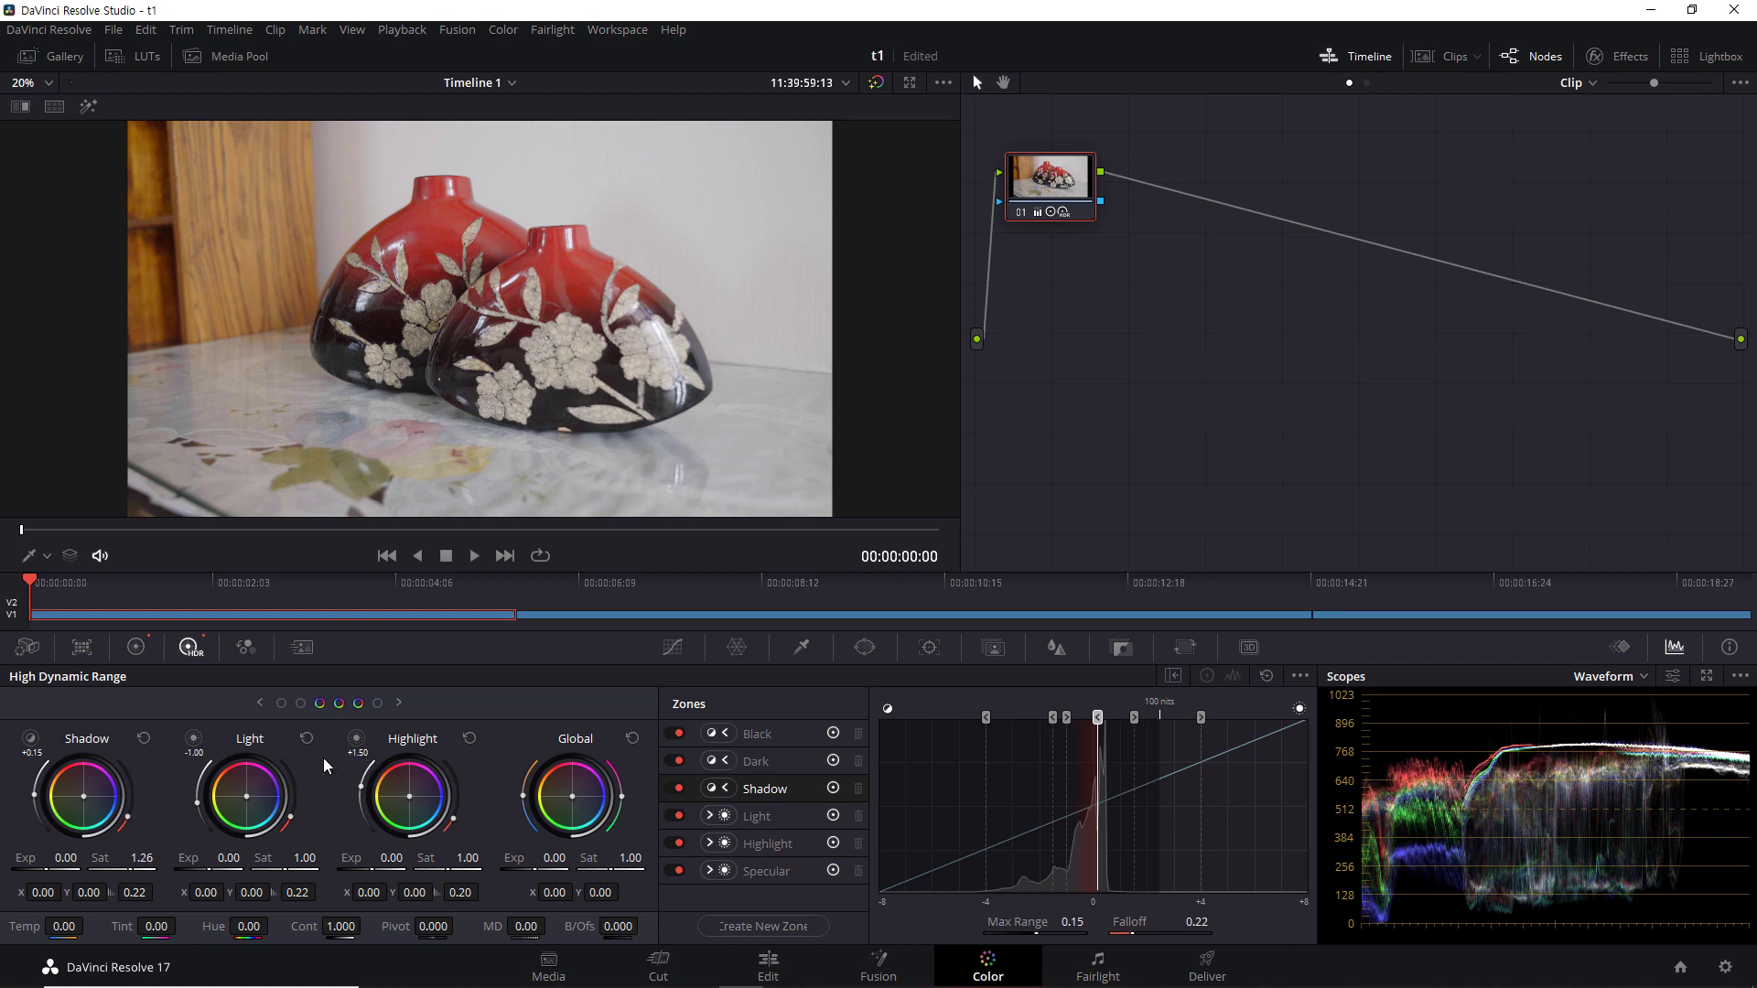
drag(147, 854, 160, 854)
key(ctrl+d)
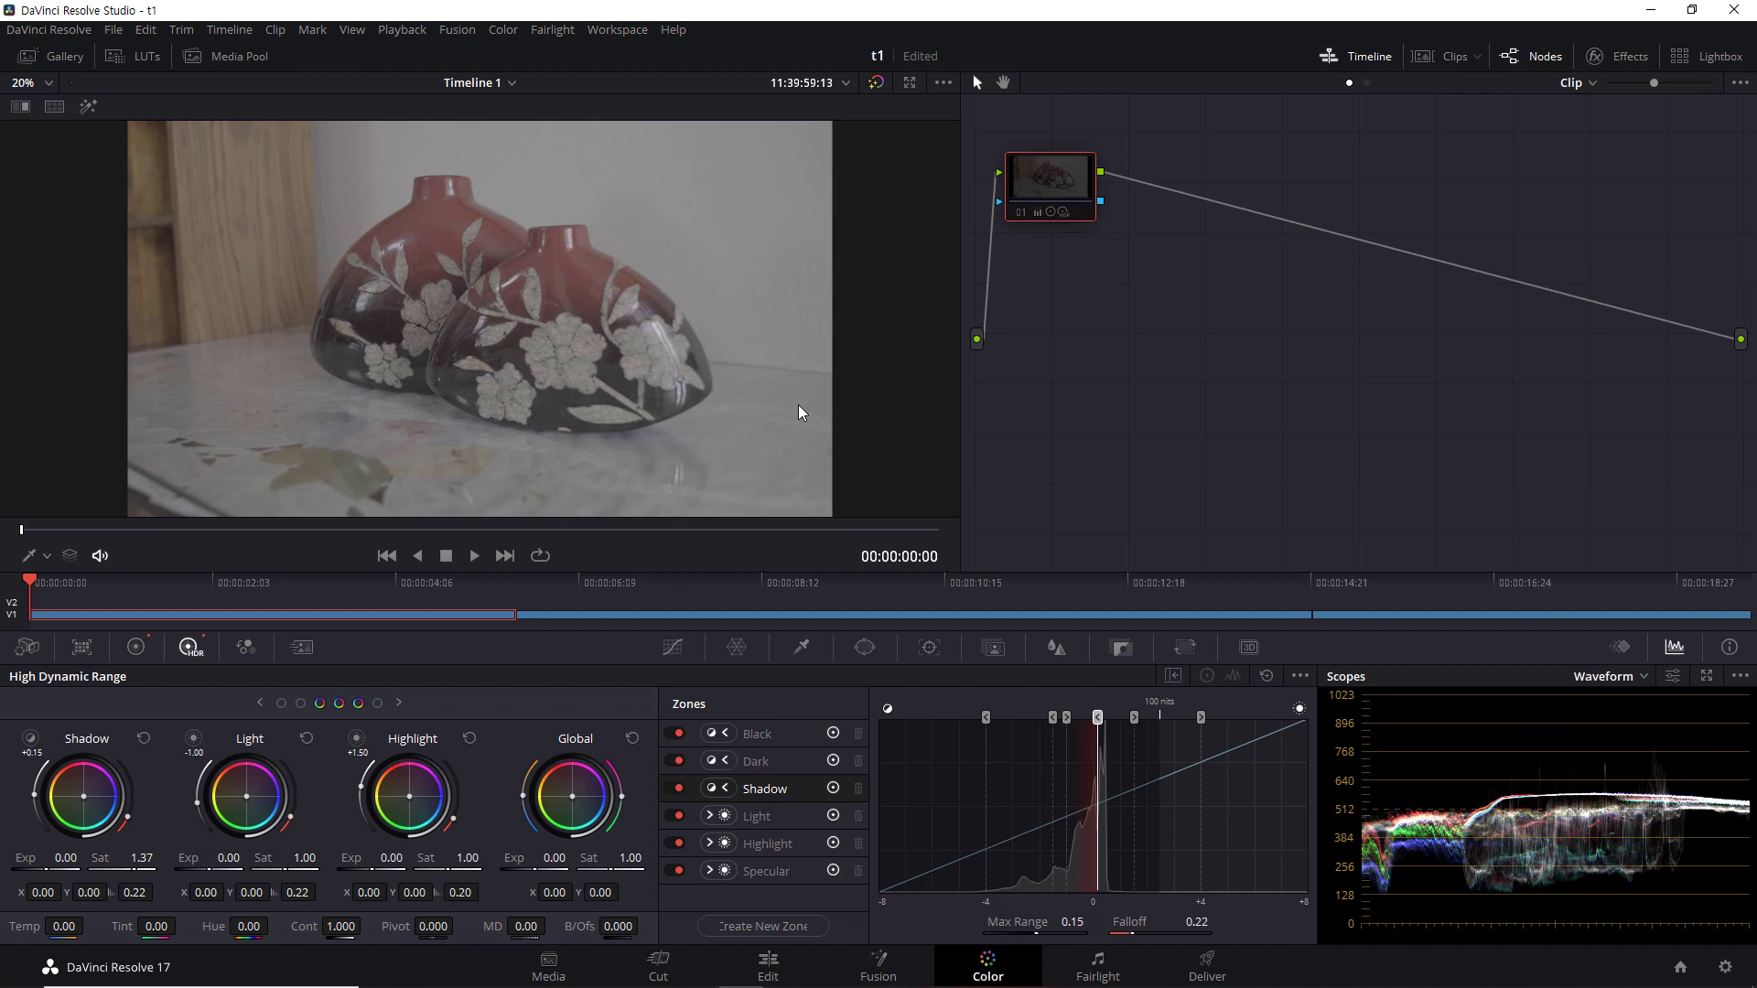
key(ctrl+d)
key(ctrl+d)
key(ctrl+d)
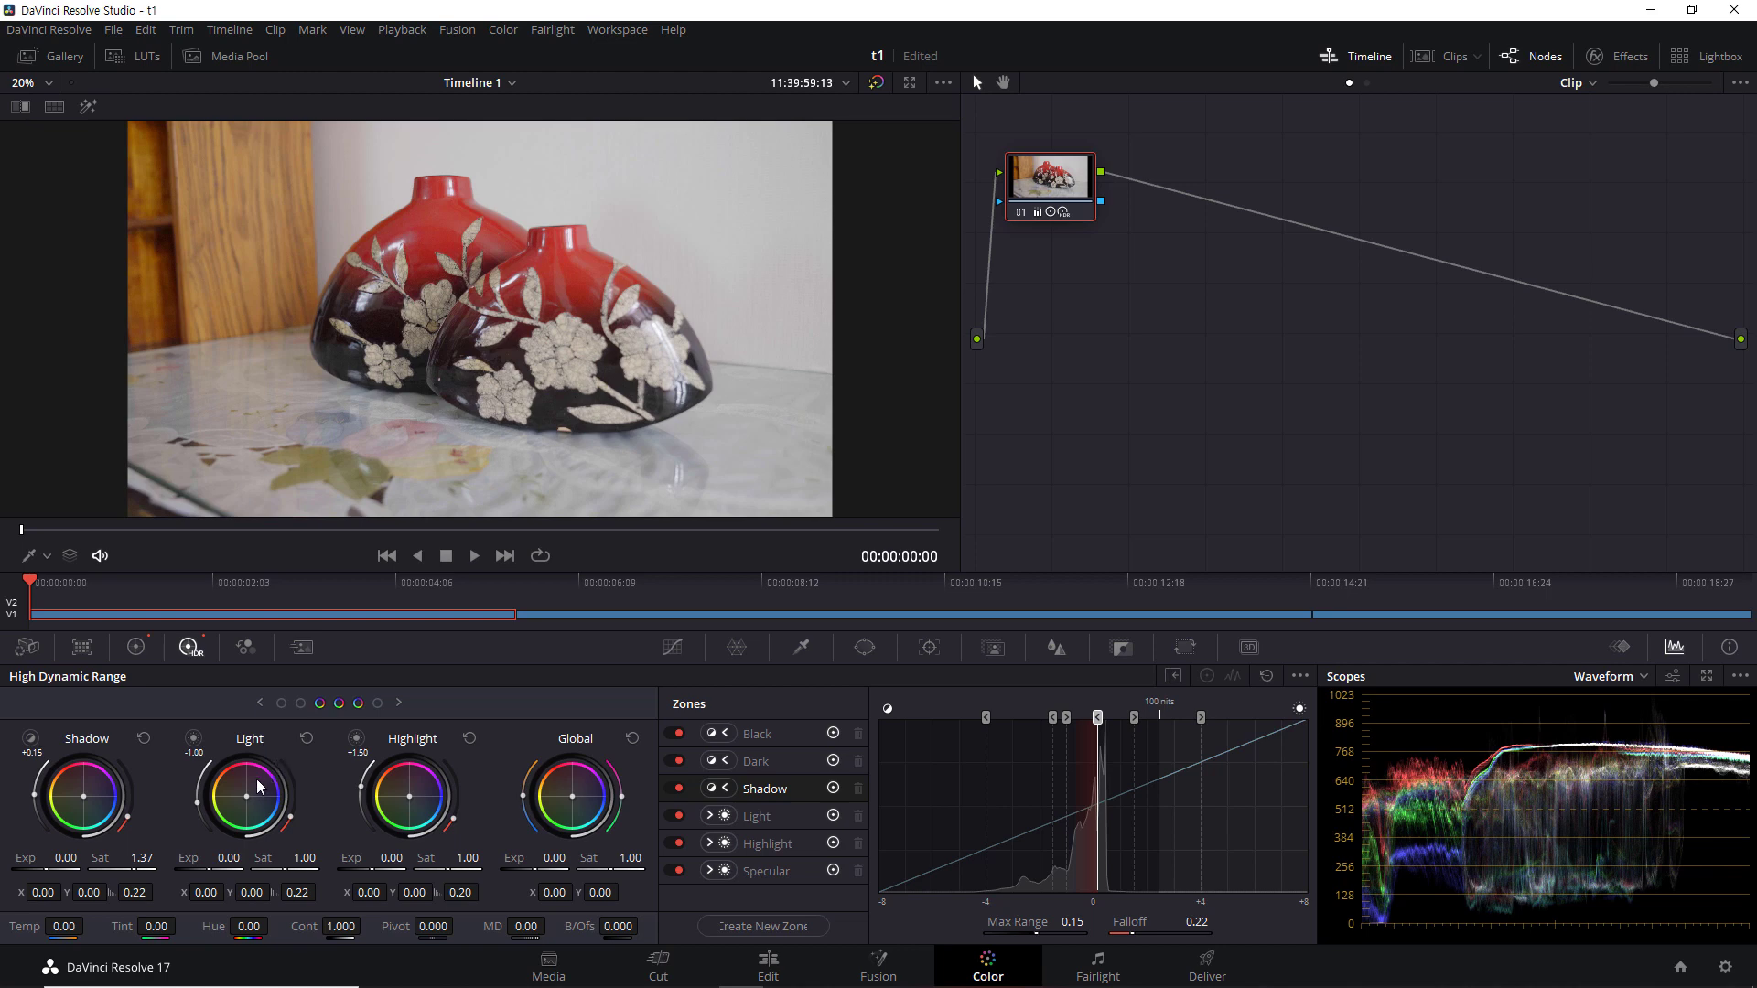
Step: Preview the Shadow zone's affected areas, raise its exposure to 0.15, and compare the vase image with node 01 disabled and enabled
click(32, 739)
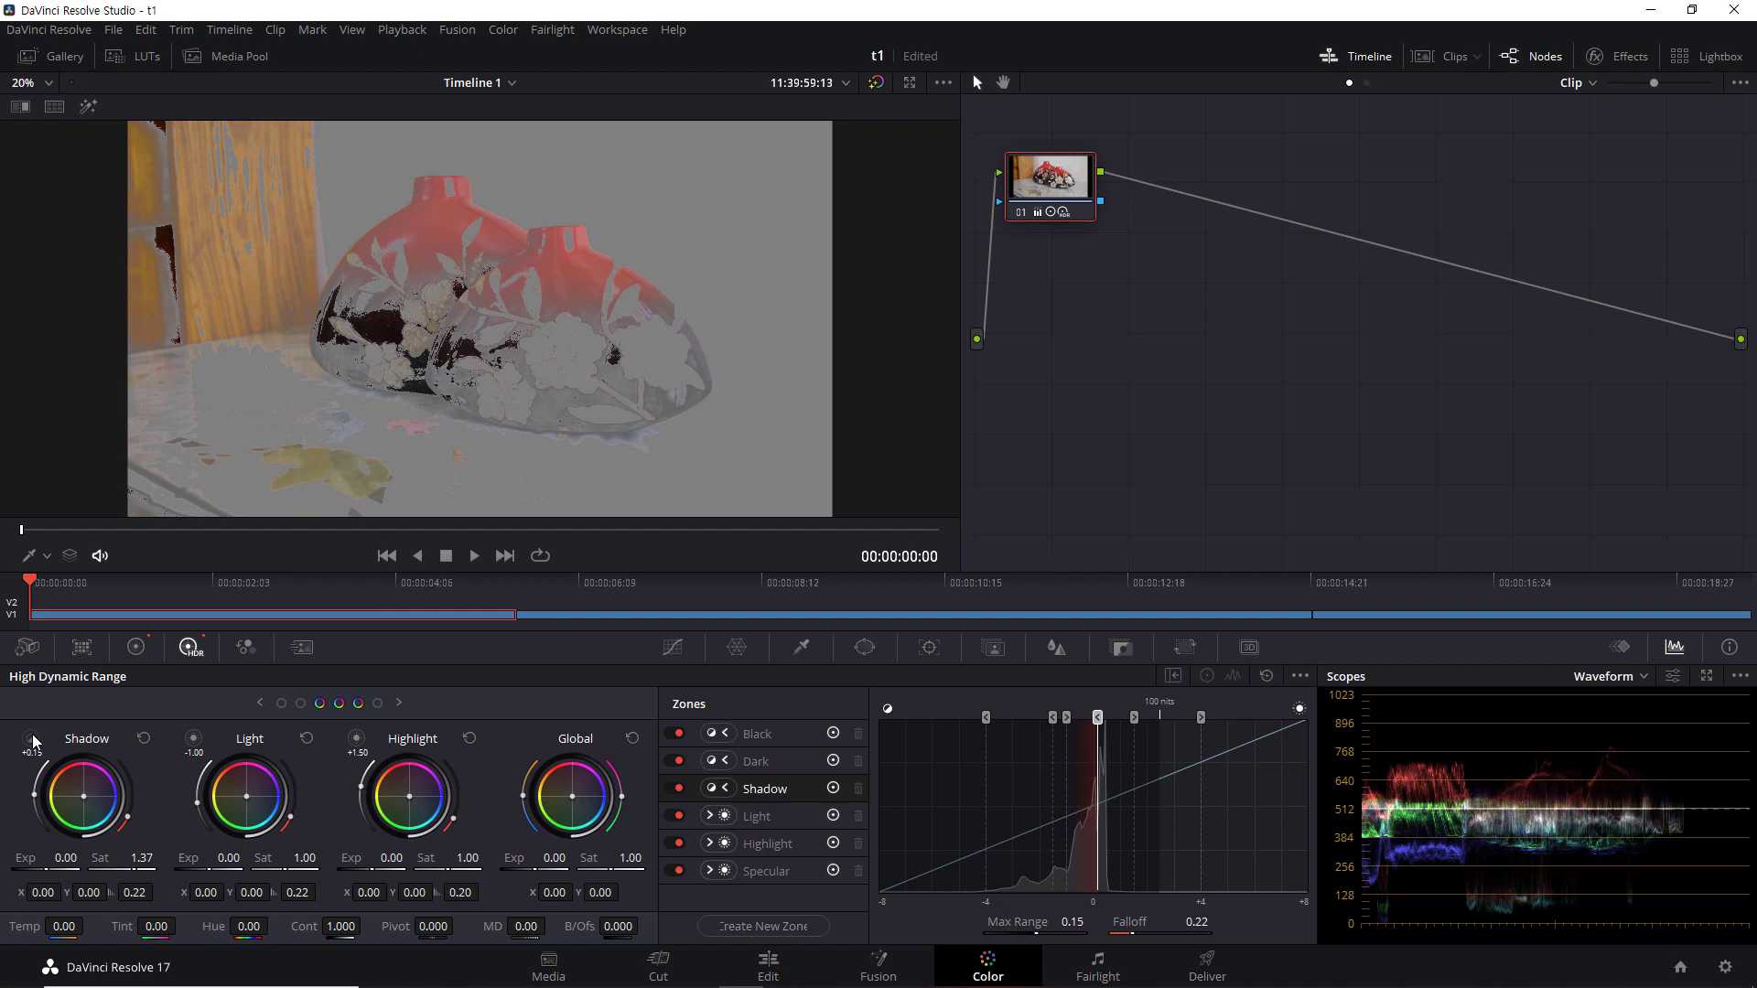
click(32, 740)
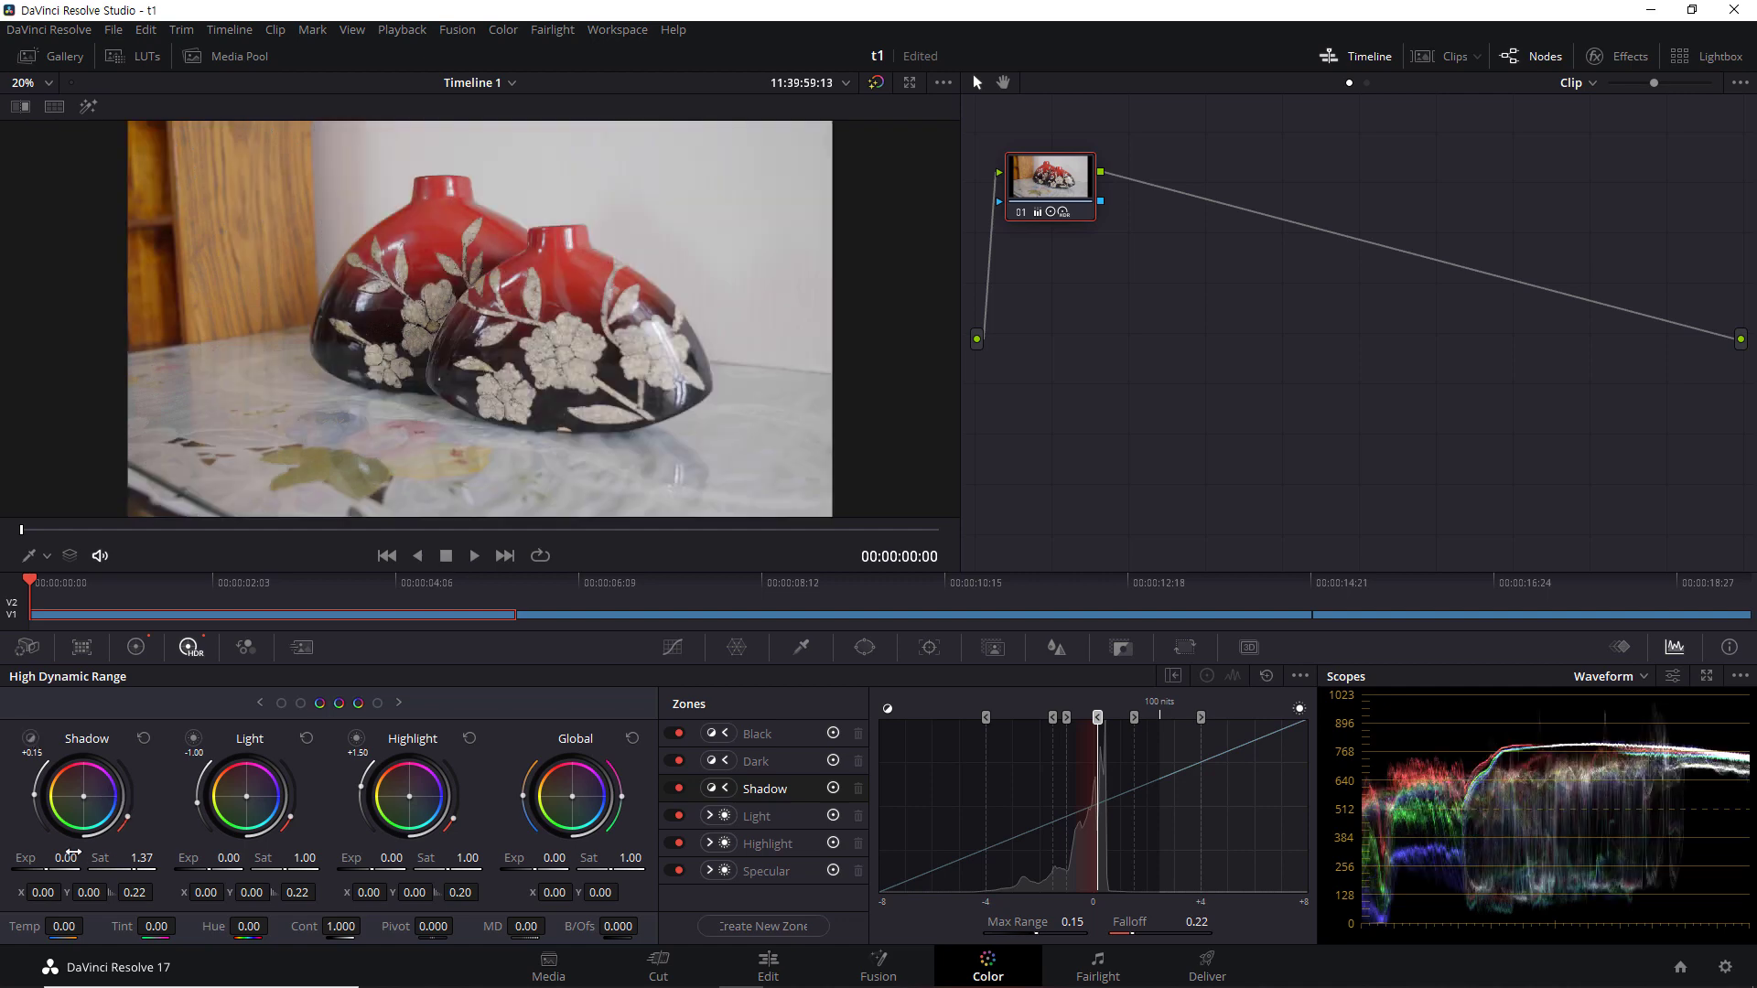
drag(47, 867, 59, 868)
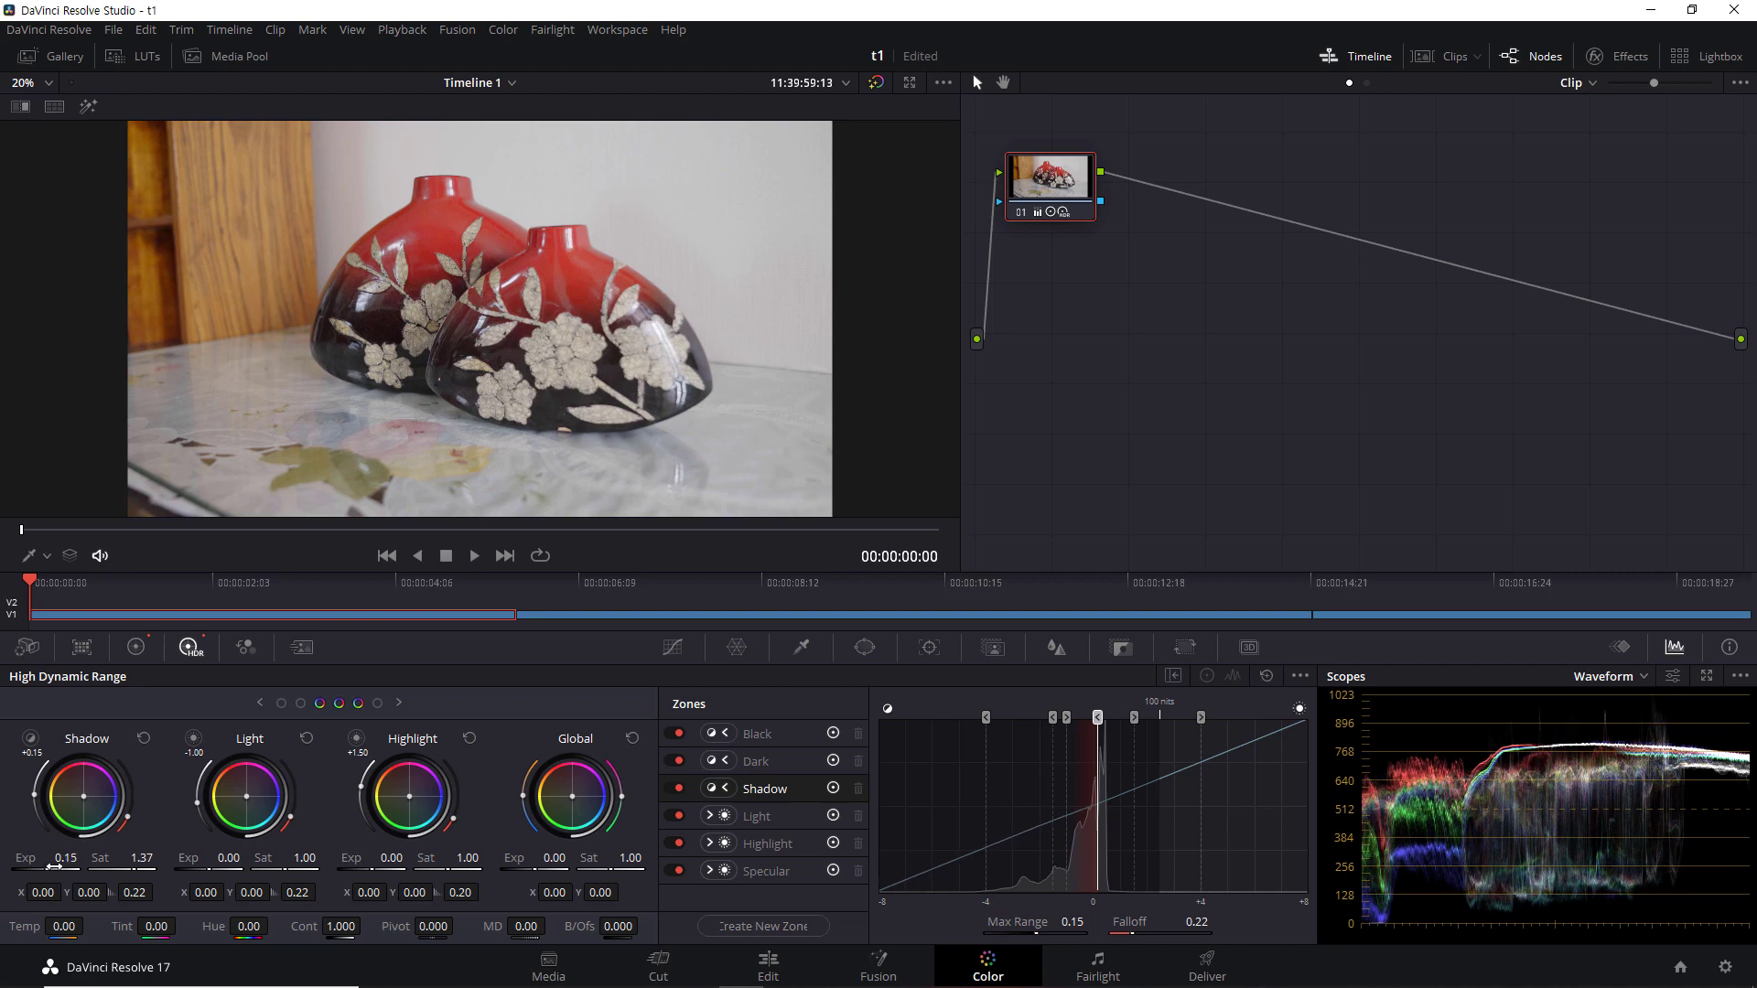
key(ctrl+d)
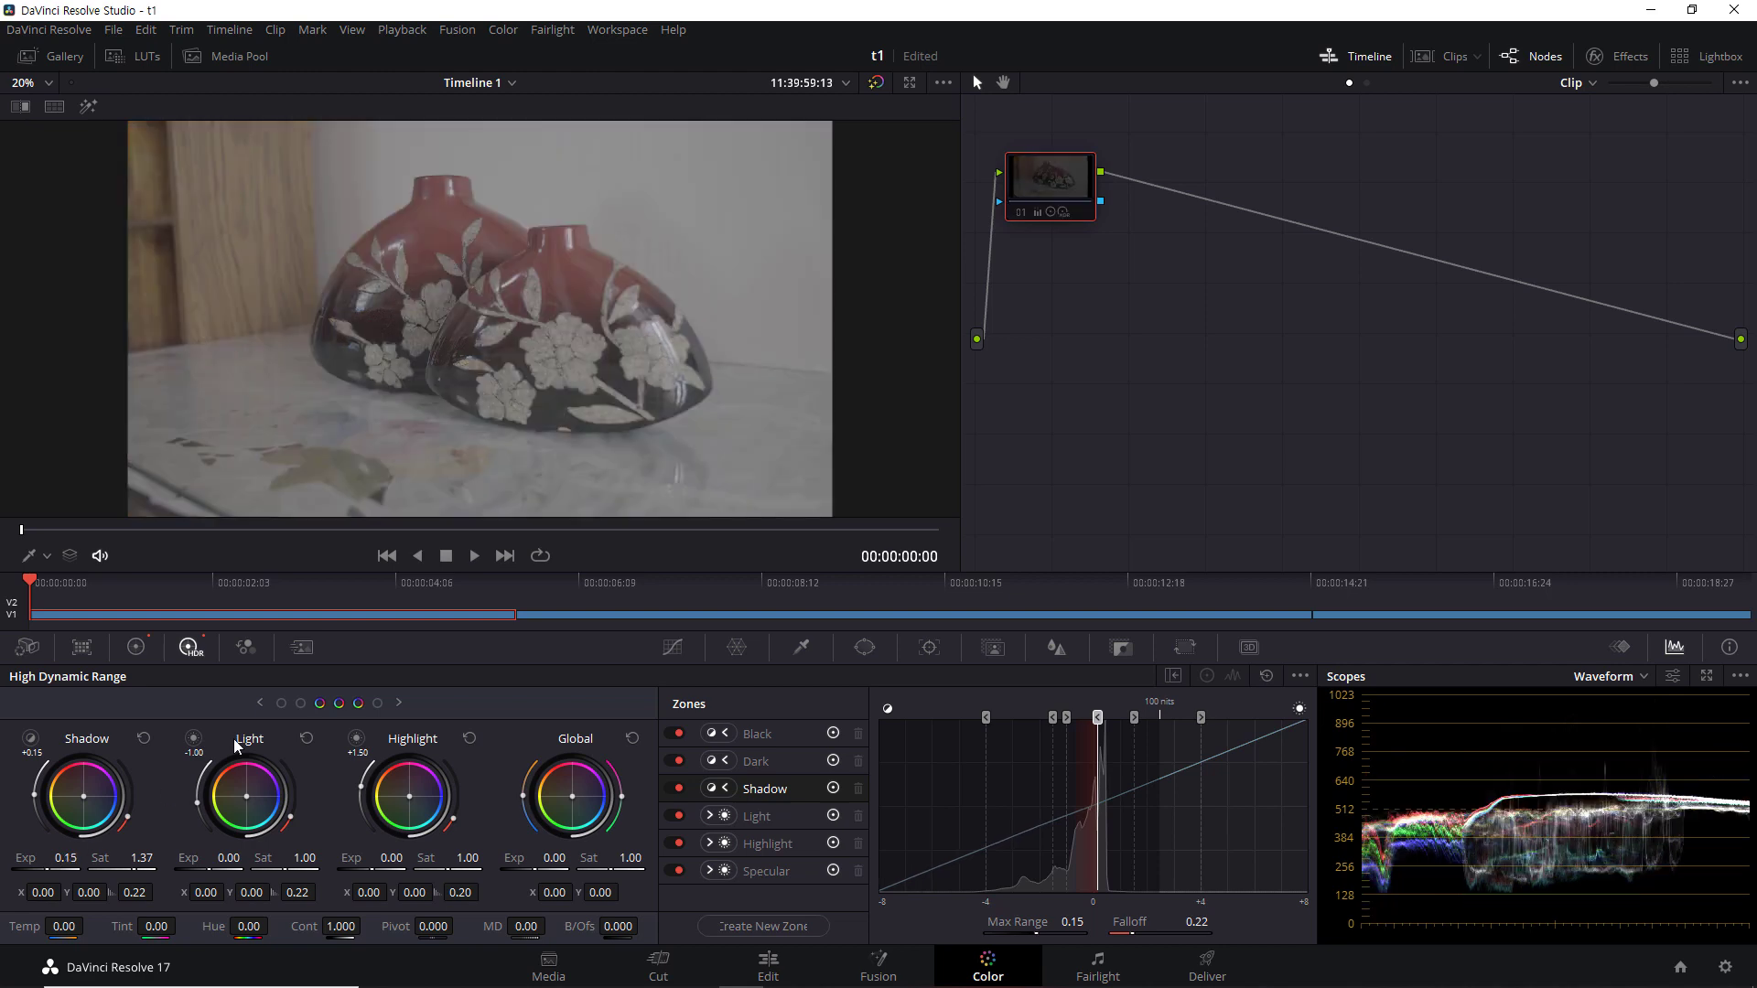
key(ctrl+d)
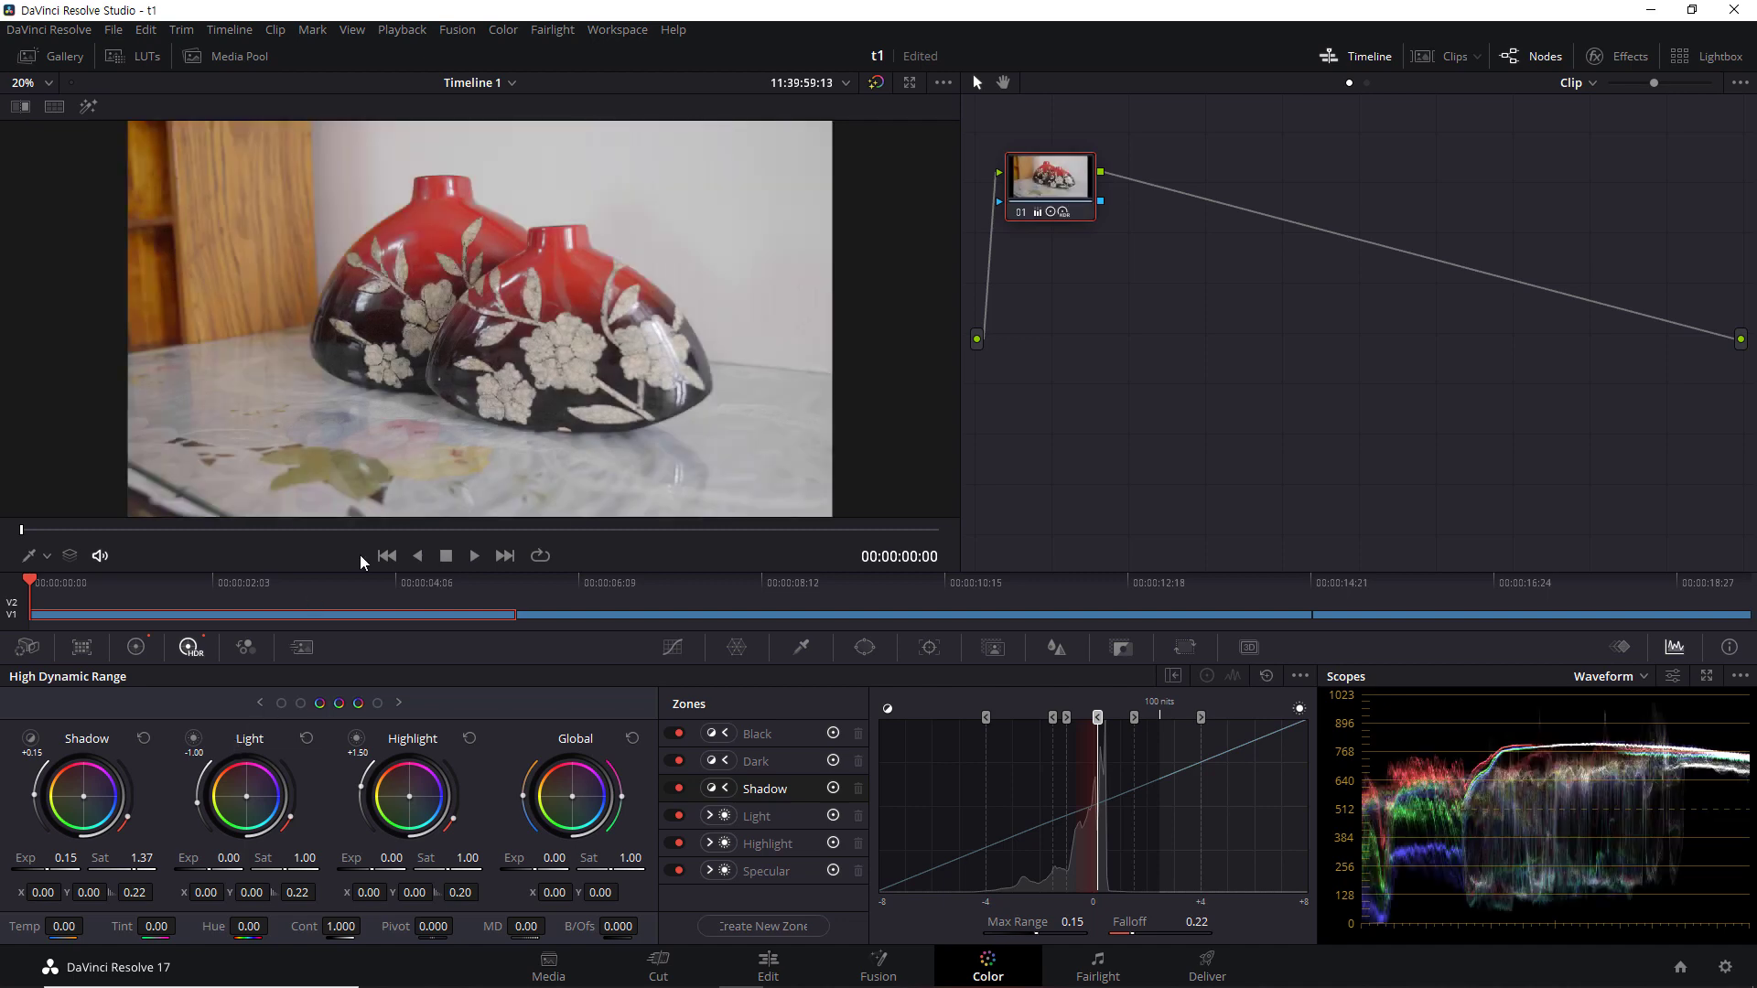
Step: Switch grading to clip 02 of the woman beside the curtains, showing the clip thumbnails only while selecting it
click(1446, 57)
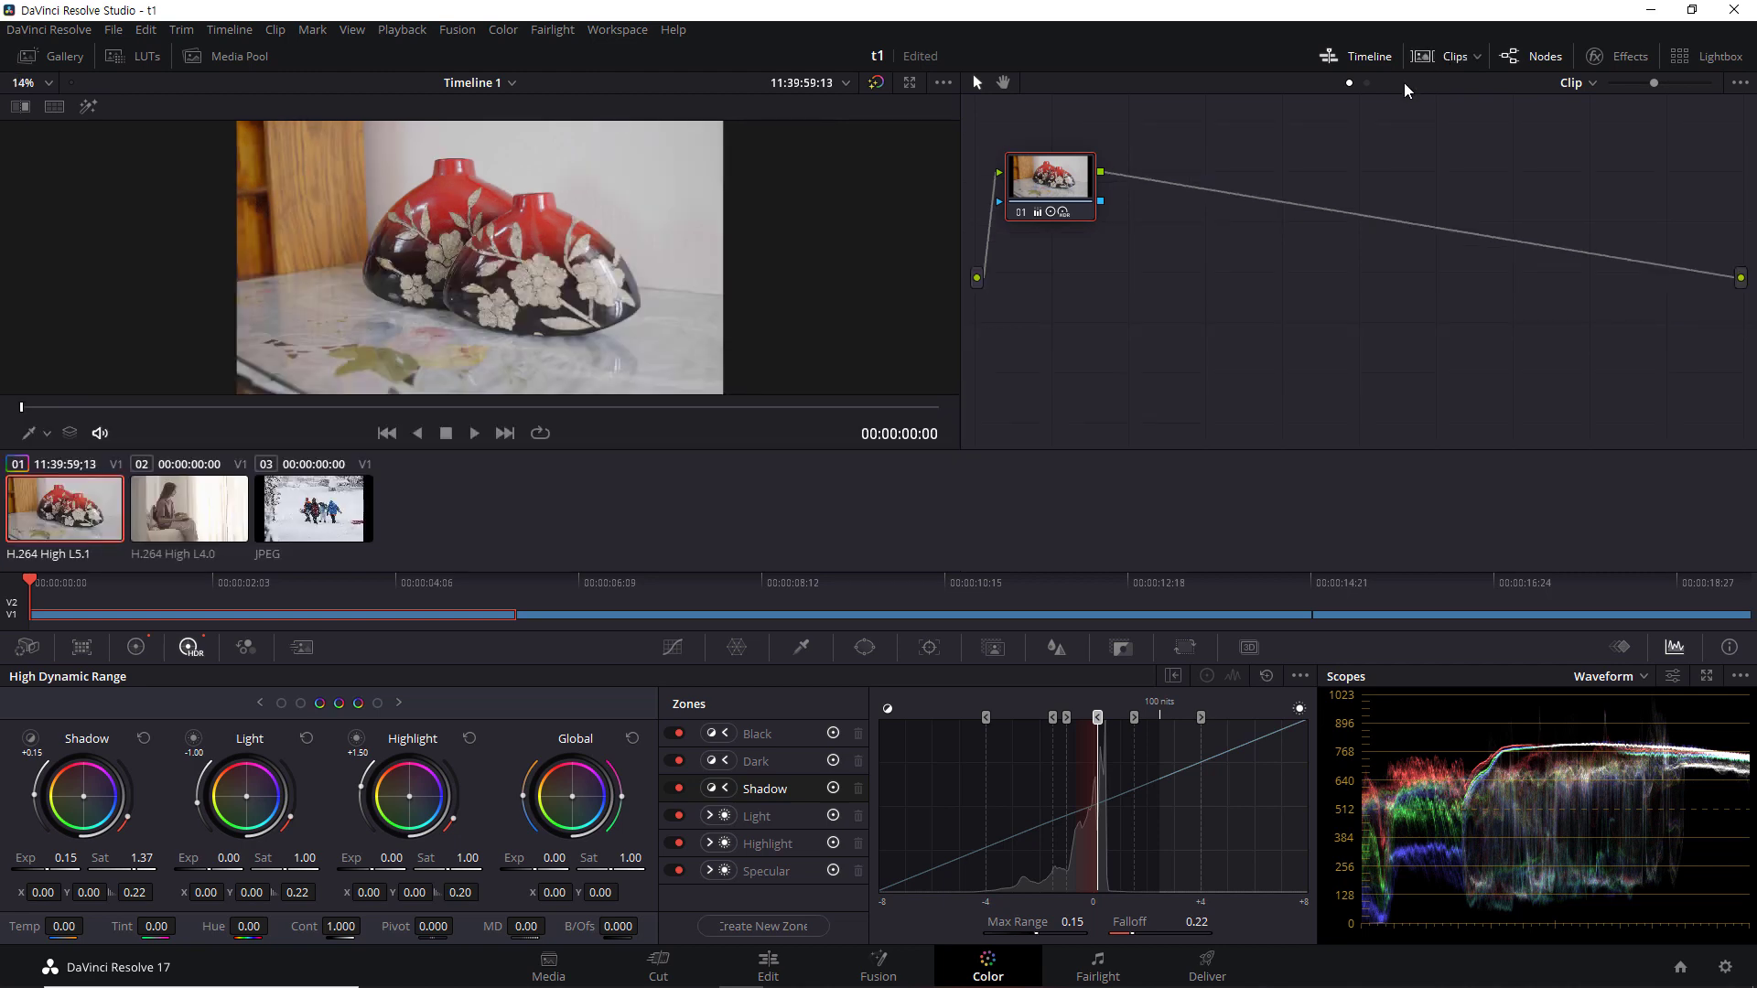
click(210, 510)
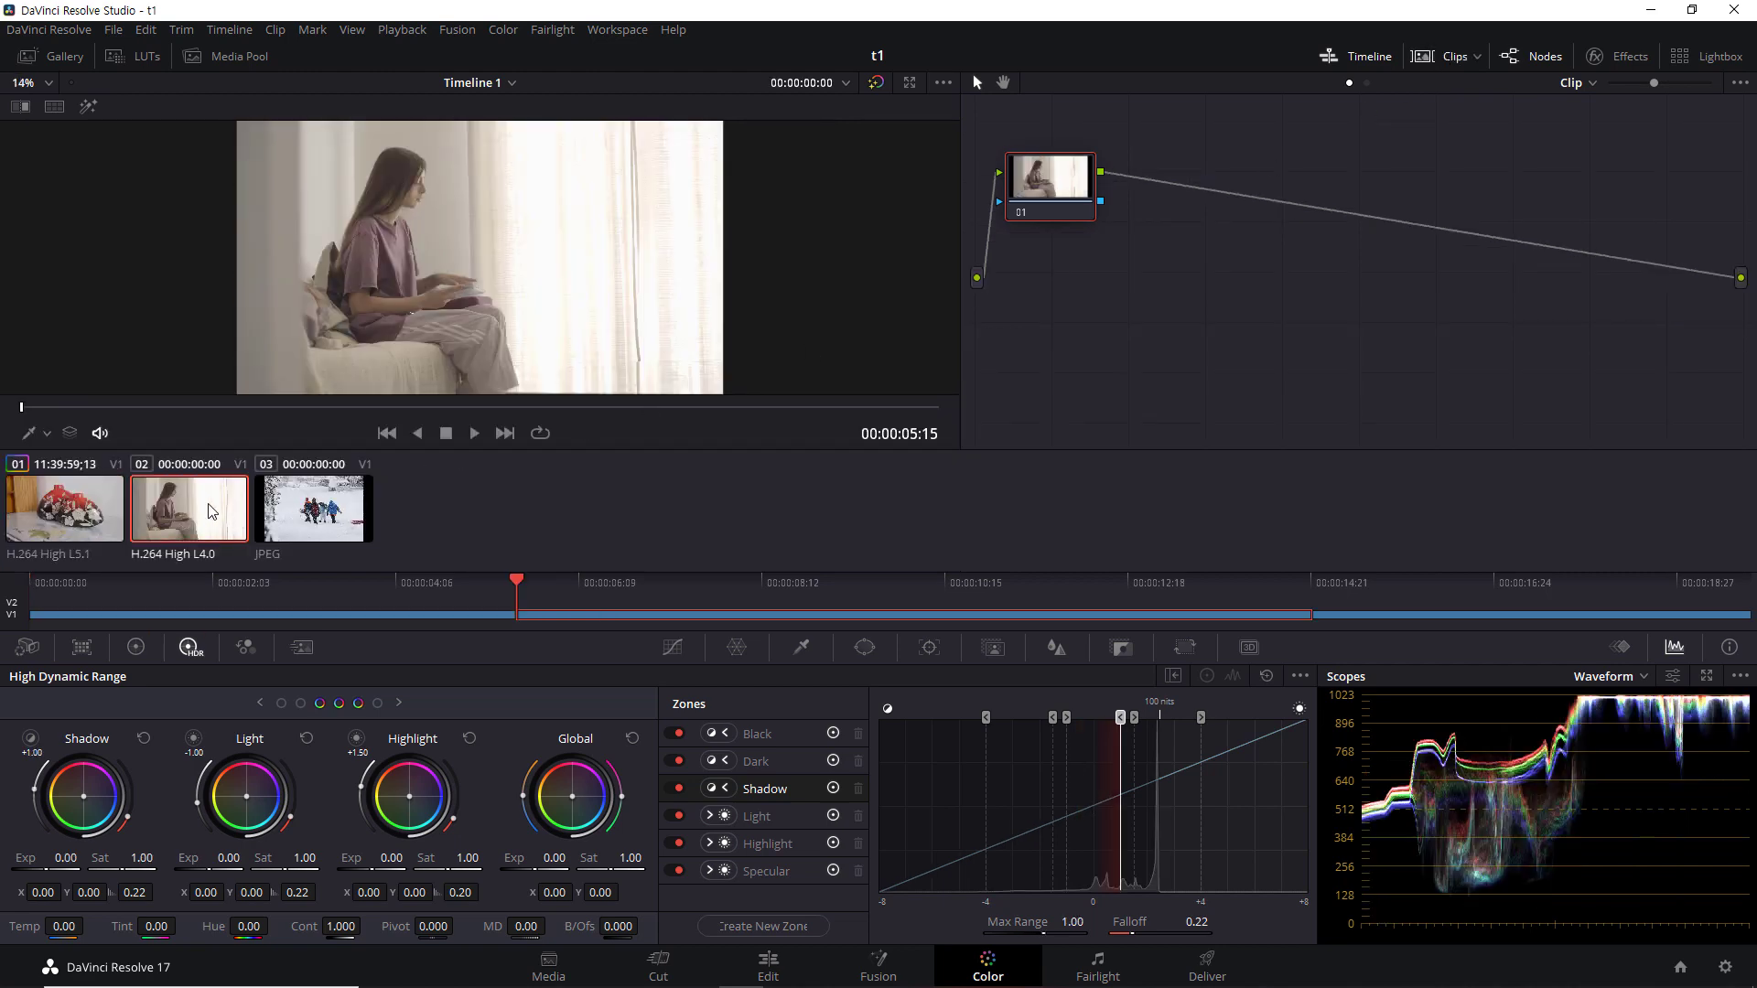
click(1450, 57)
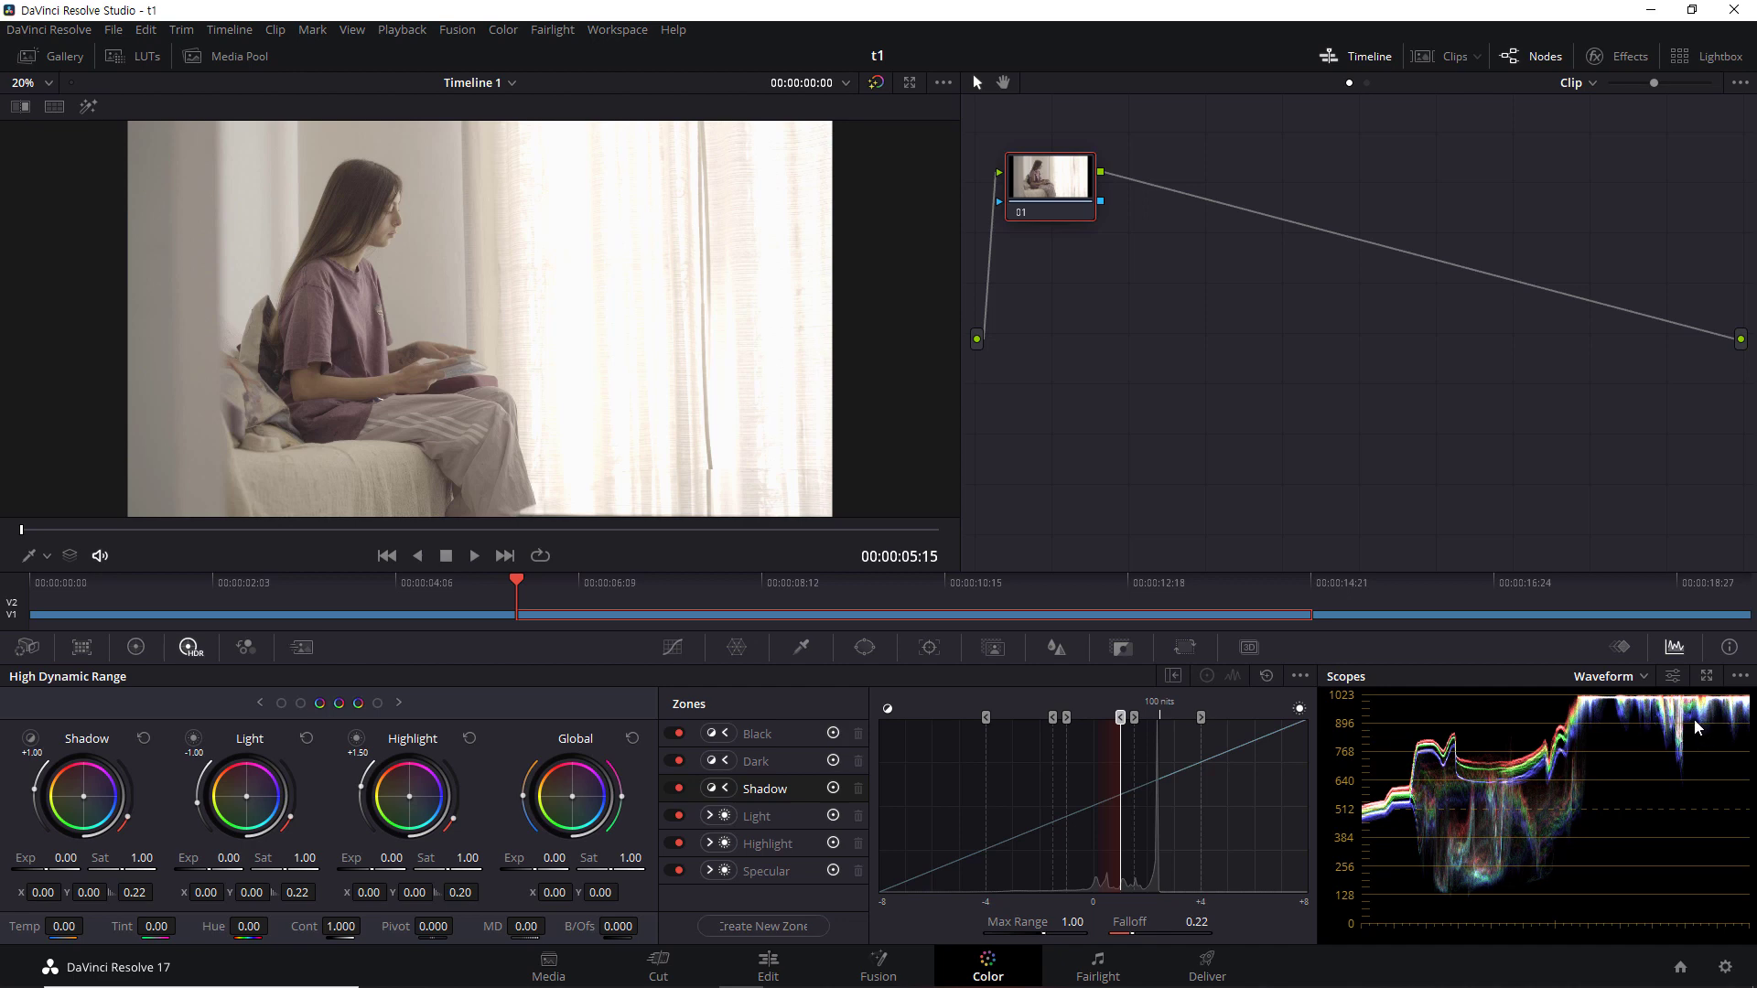
Step: Bring up the Specular wheel and preview which areas of the curtain clip the Specular and Highlight zones affect
click(378, 703)
click(358, 739)
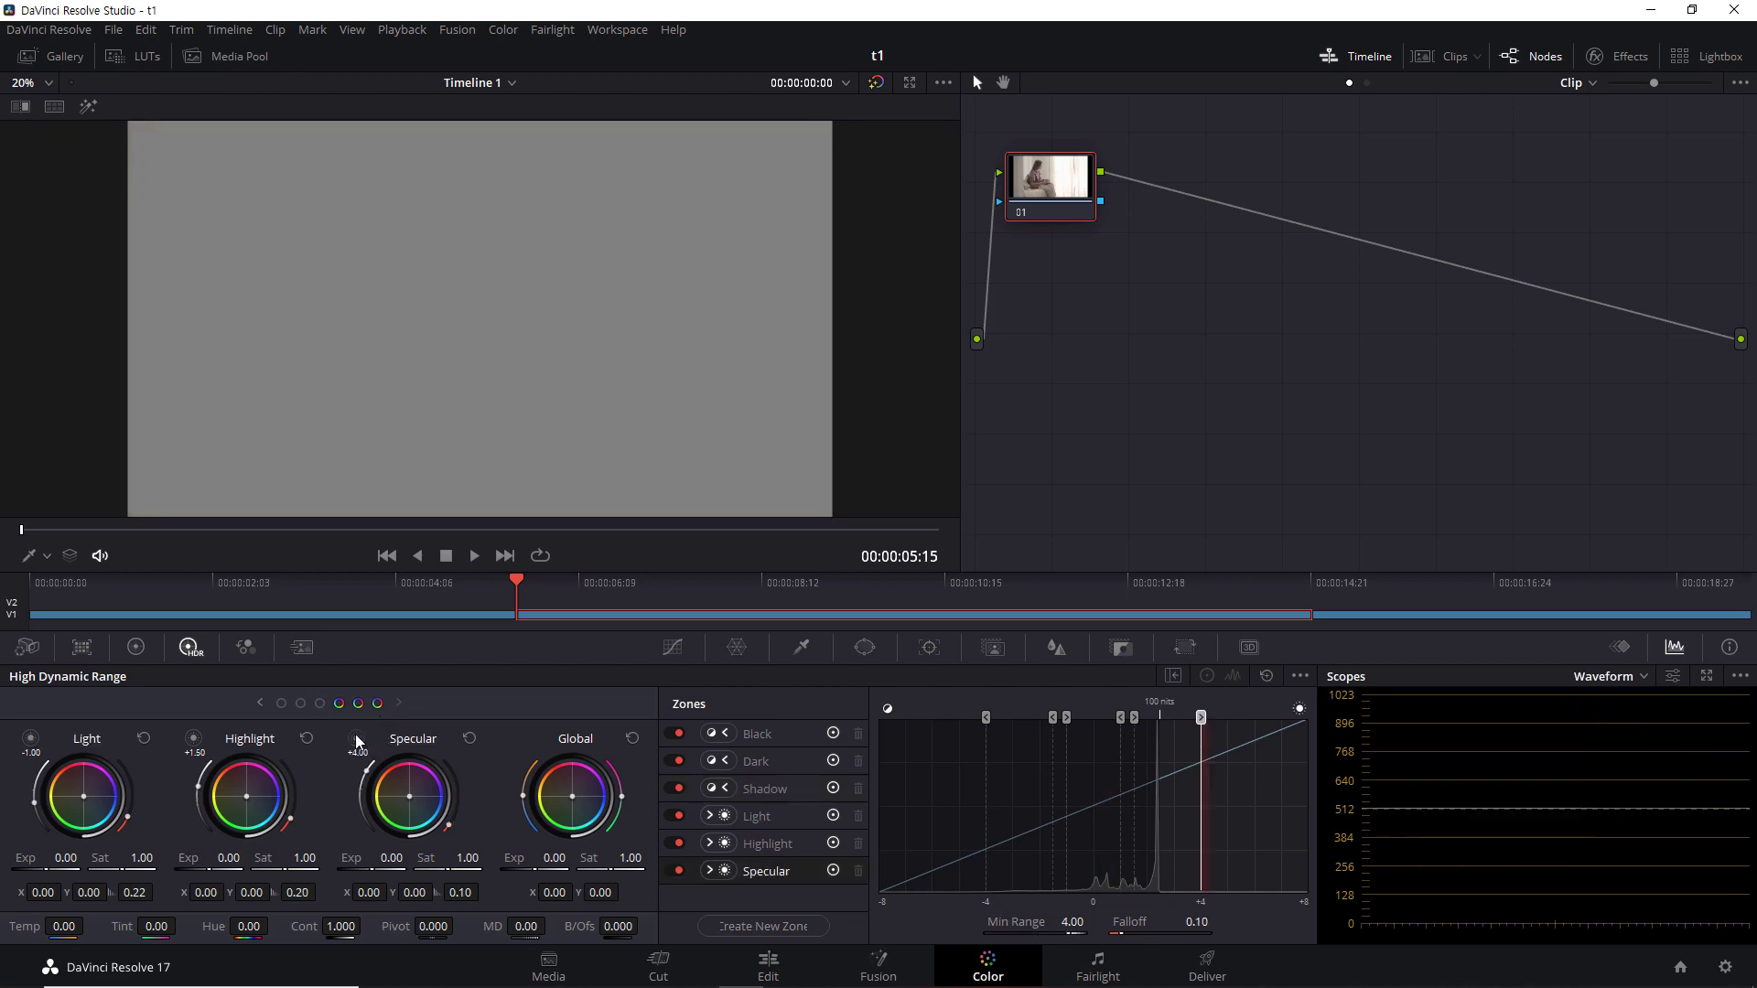
click(199, 732)
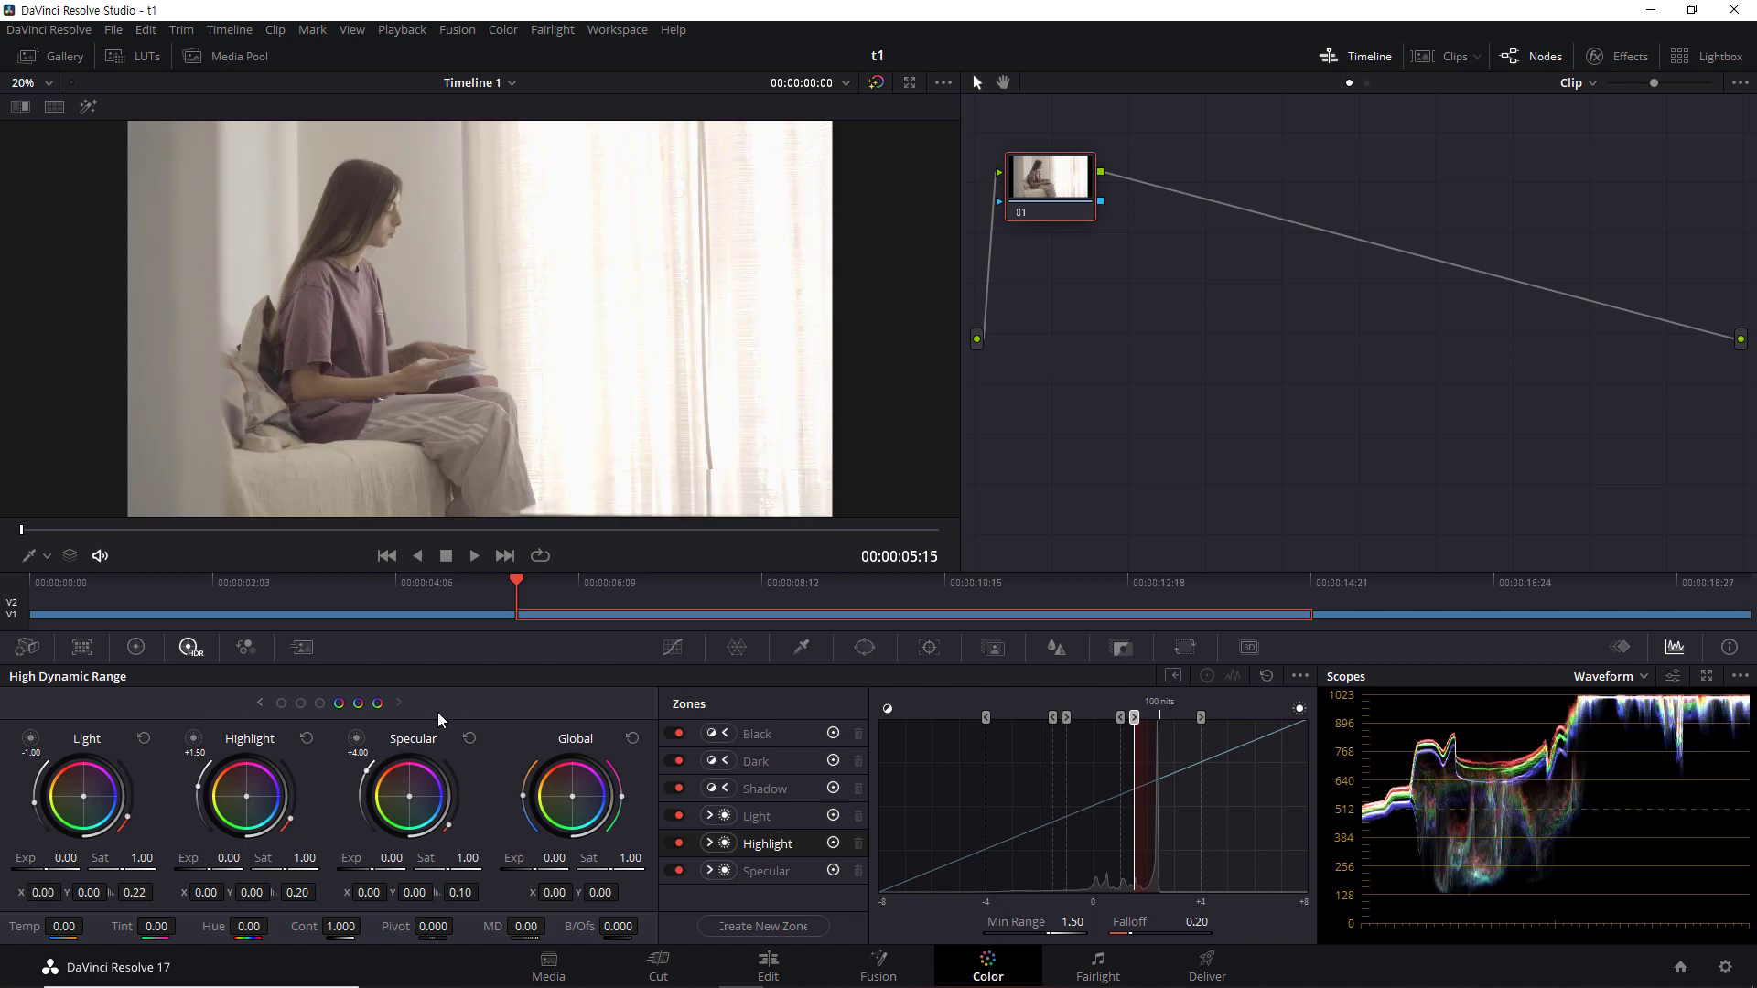
click(193, 738)
mouse_move(195, 742)
Step: Lower the Highlight zone's exposure to -0.78, comparing the curtain image with node 01 disabled and enabled
drag(227, 858, 164, 858)
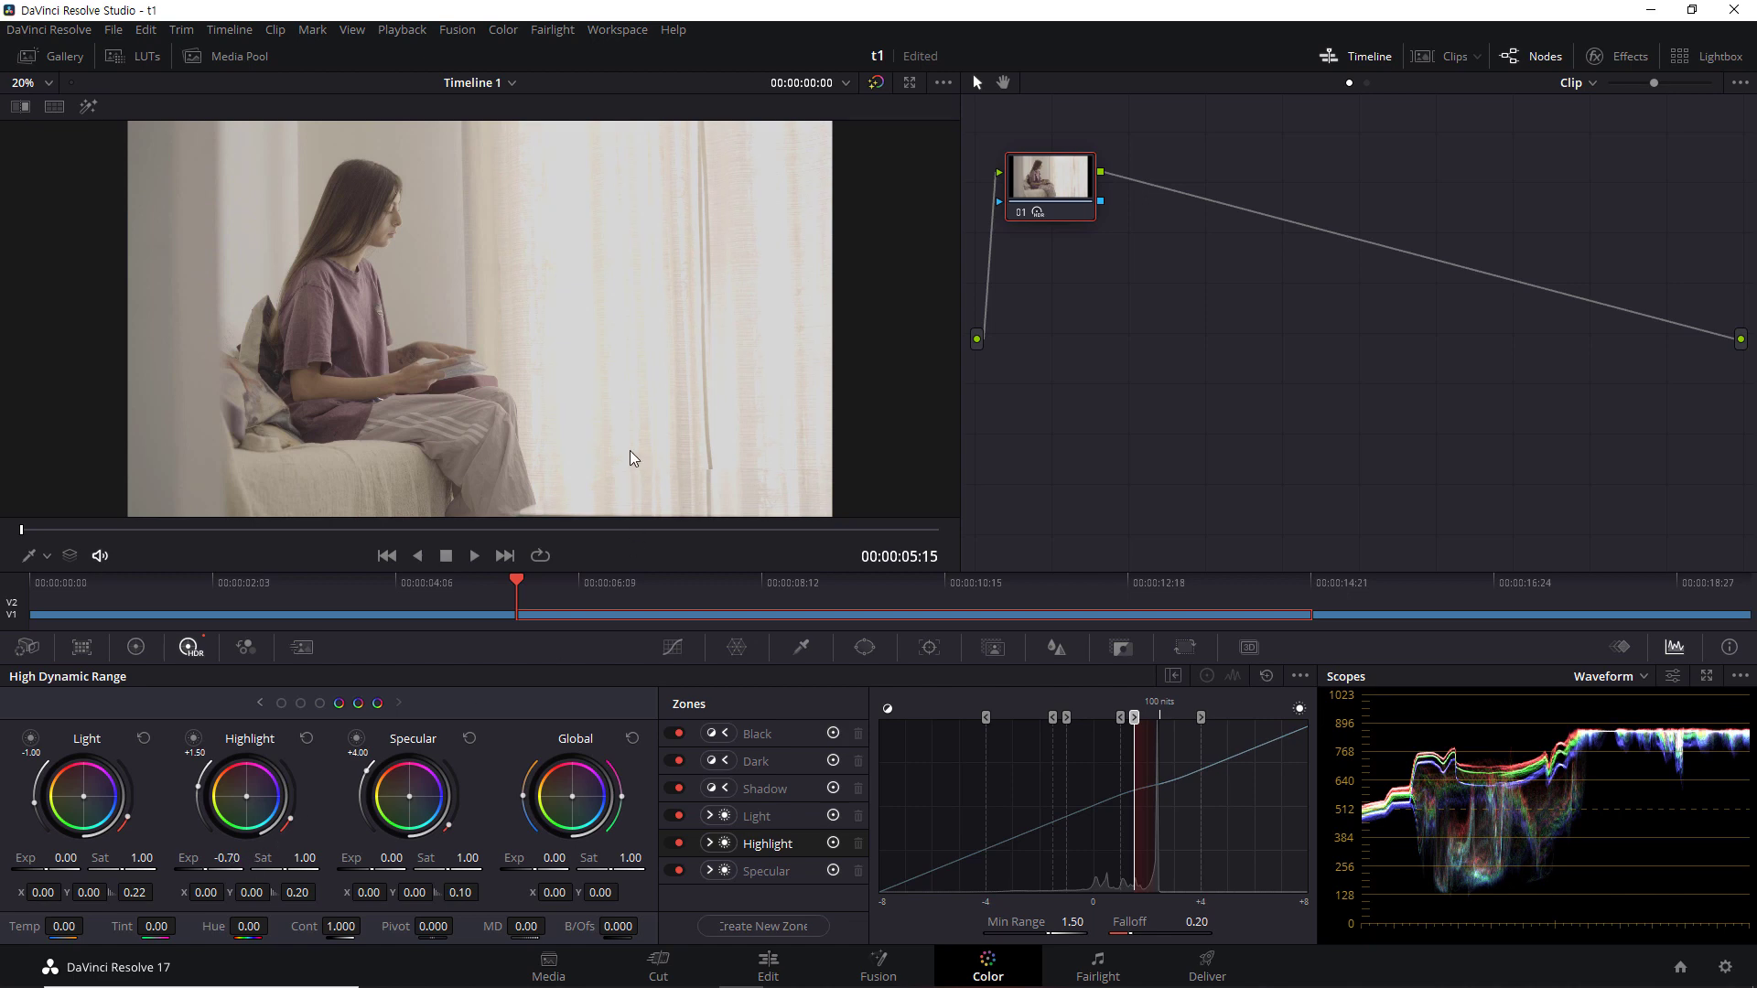
key(ctrl+d)
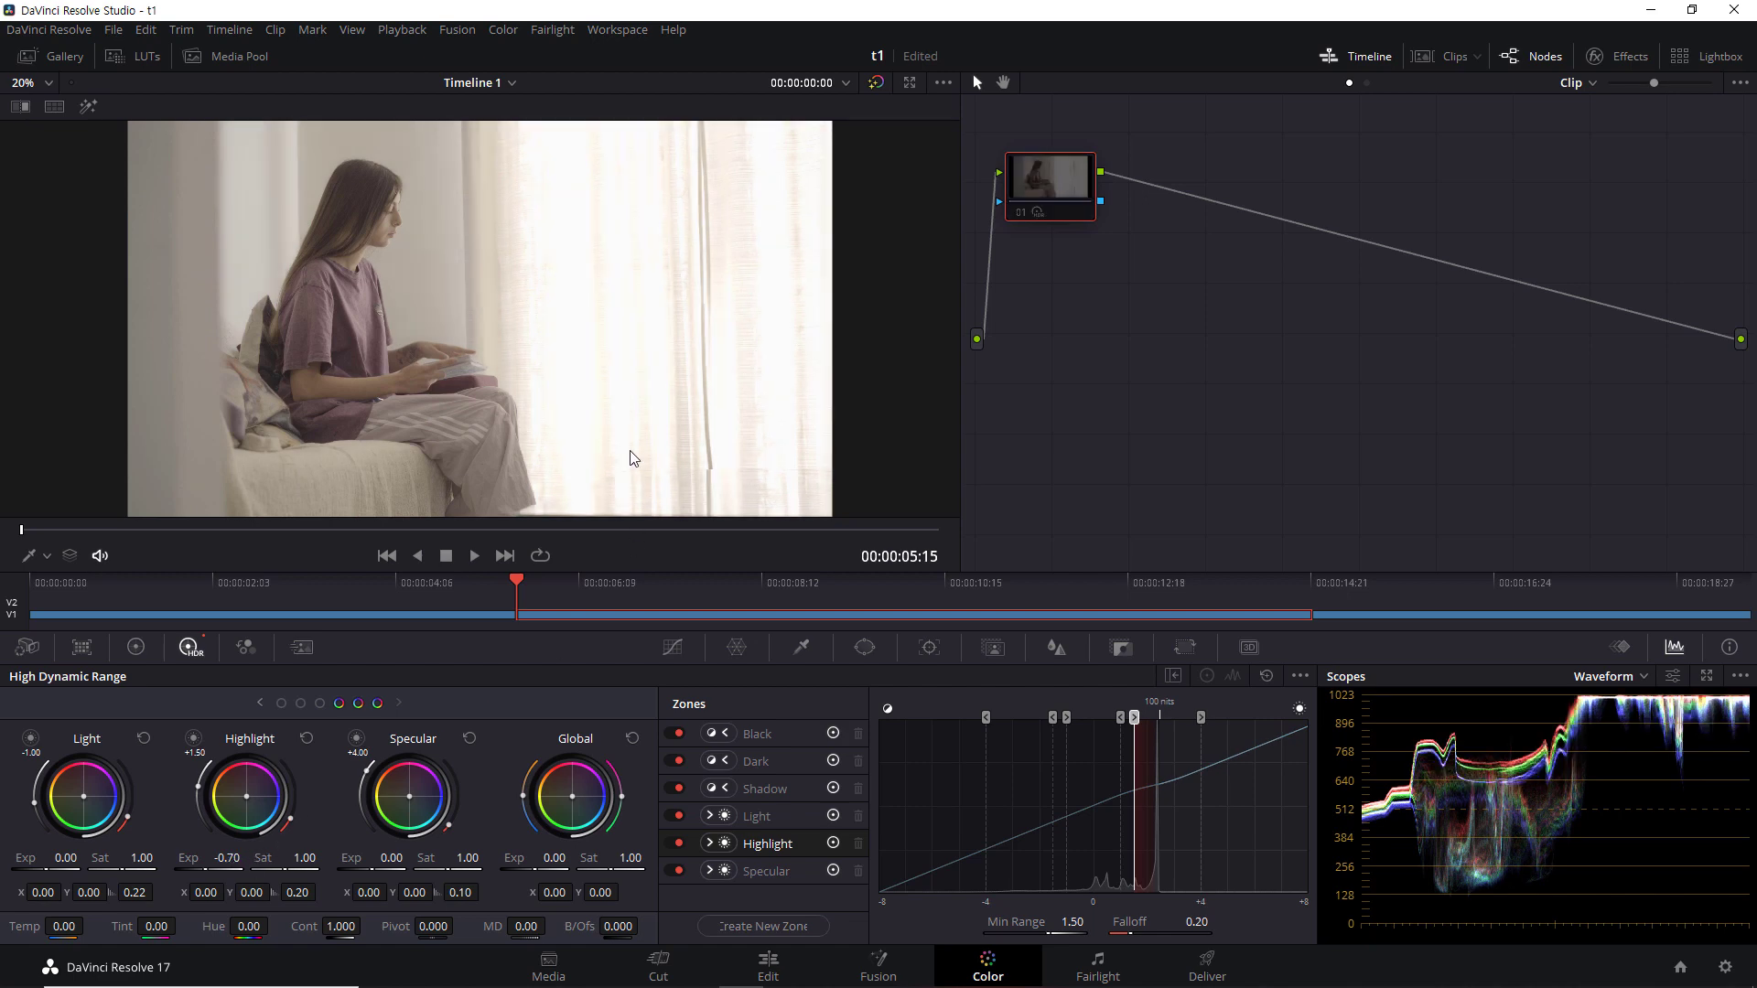
key(ctrl+d)
key(ctrl+d)
key(ctrl+d)
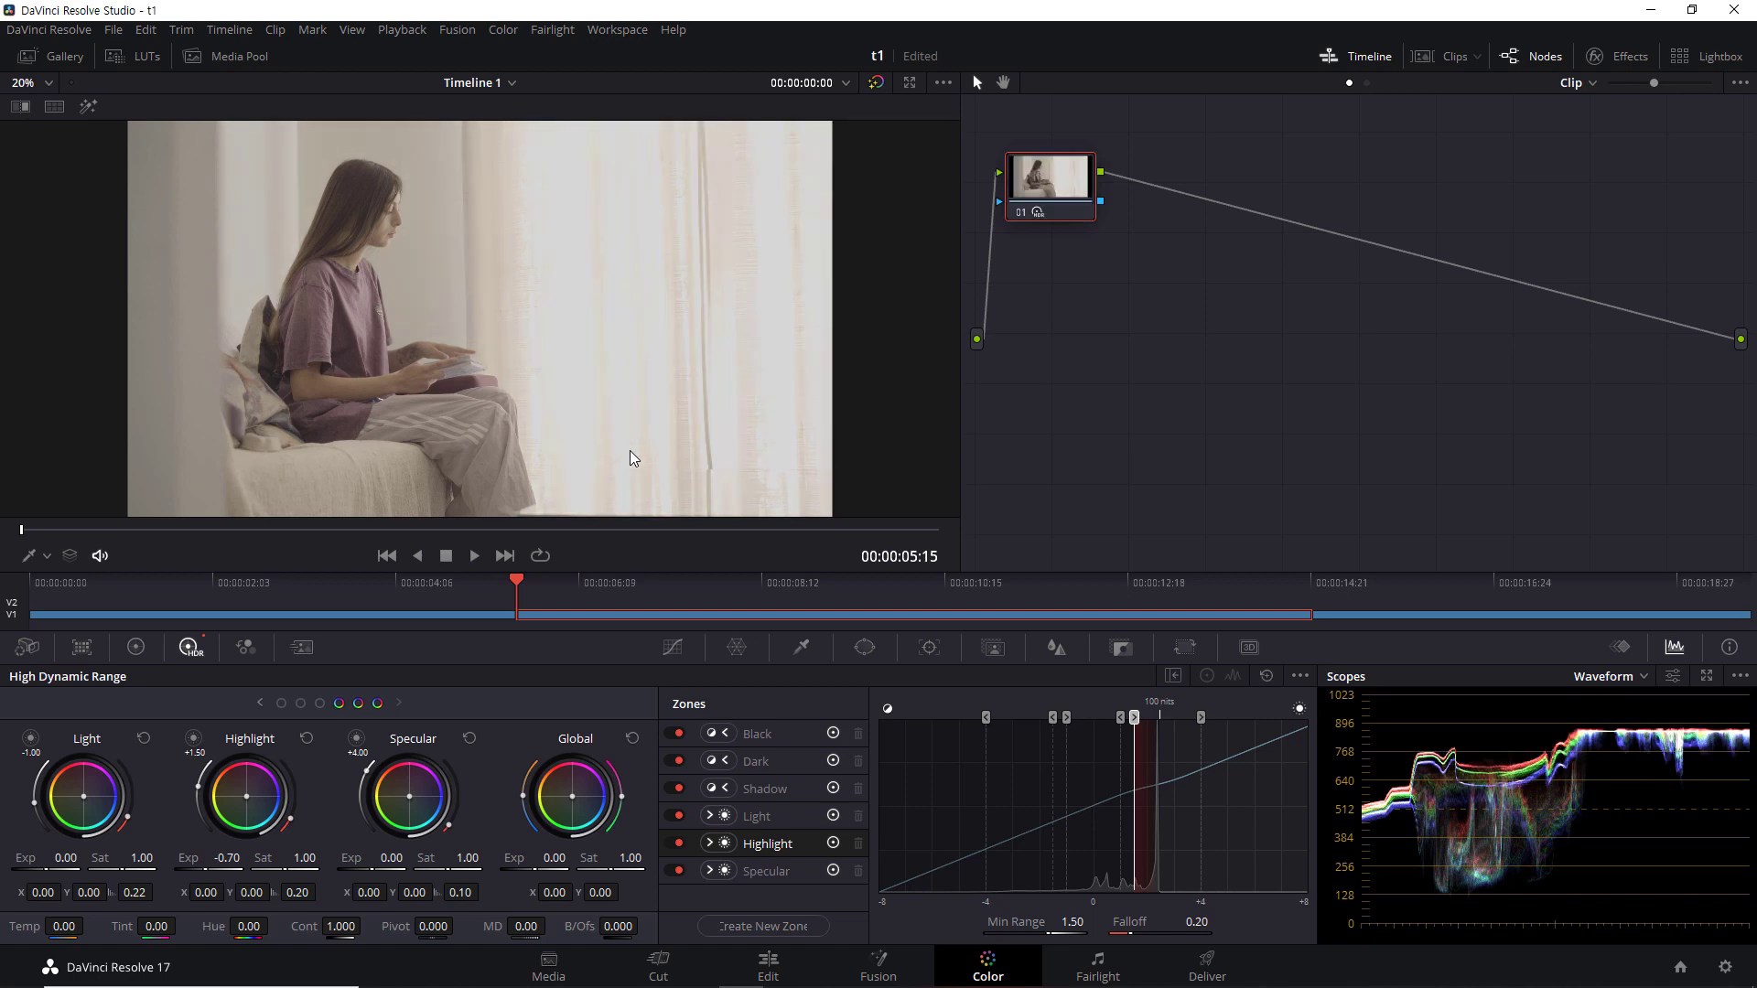
drag(233, 827, 223, 827)
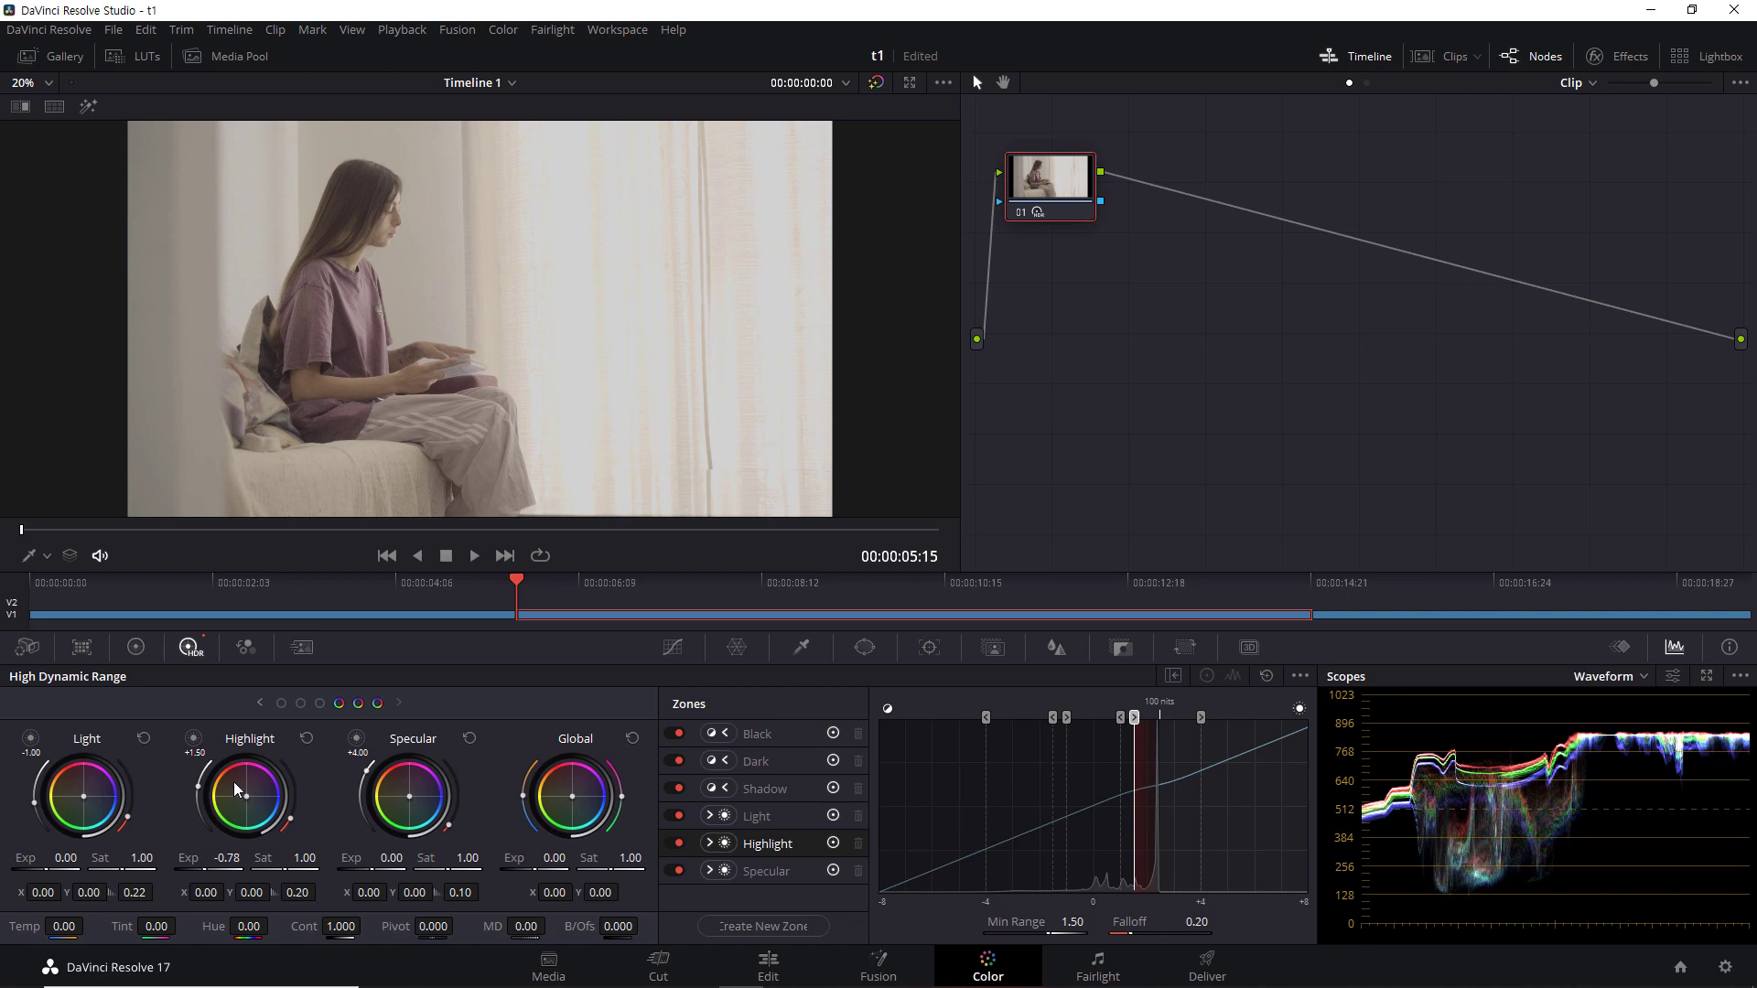
Step: Shift the Highlight zone's color balance toward orange at X -0.28, Y 0.39, and compare with node 01 disabled
drag(235, 785, 231, 782)
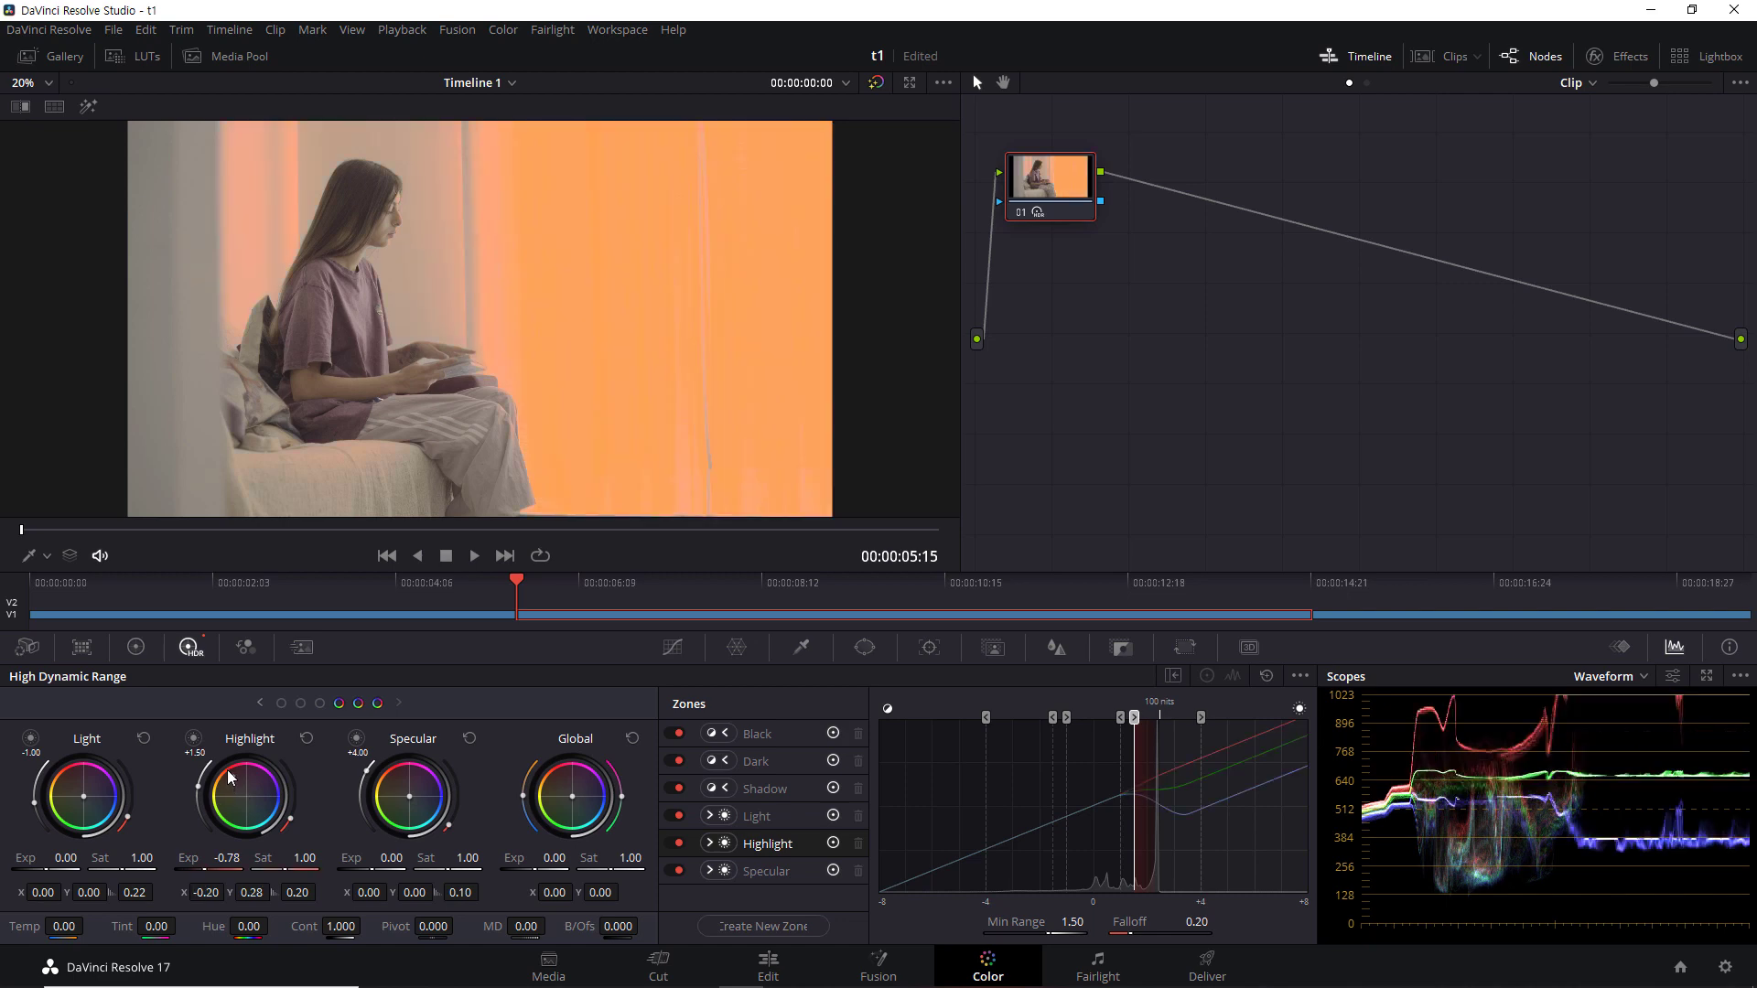
drag(227, 770, 236, 780)
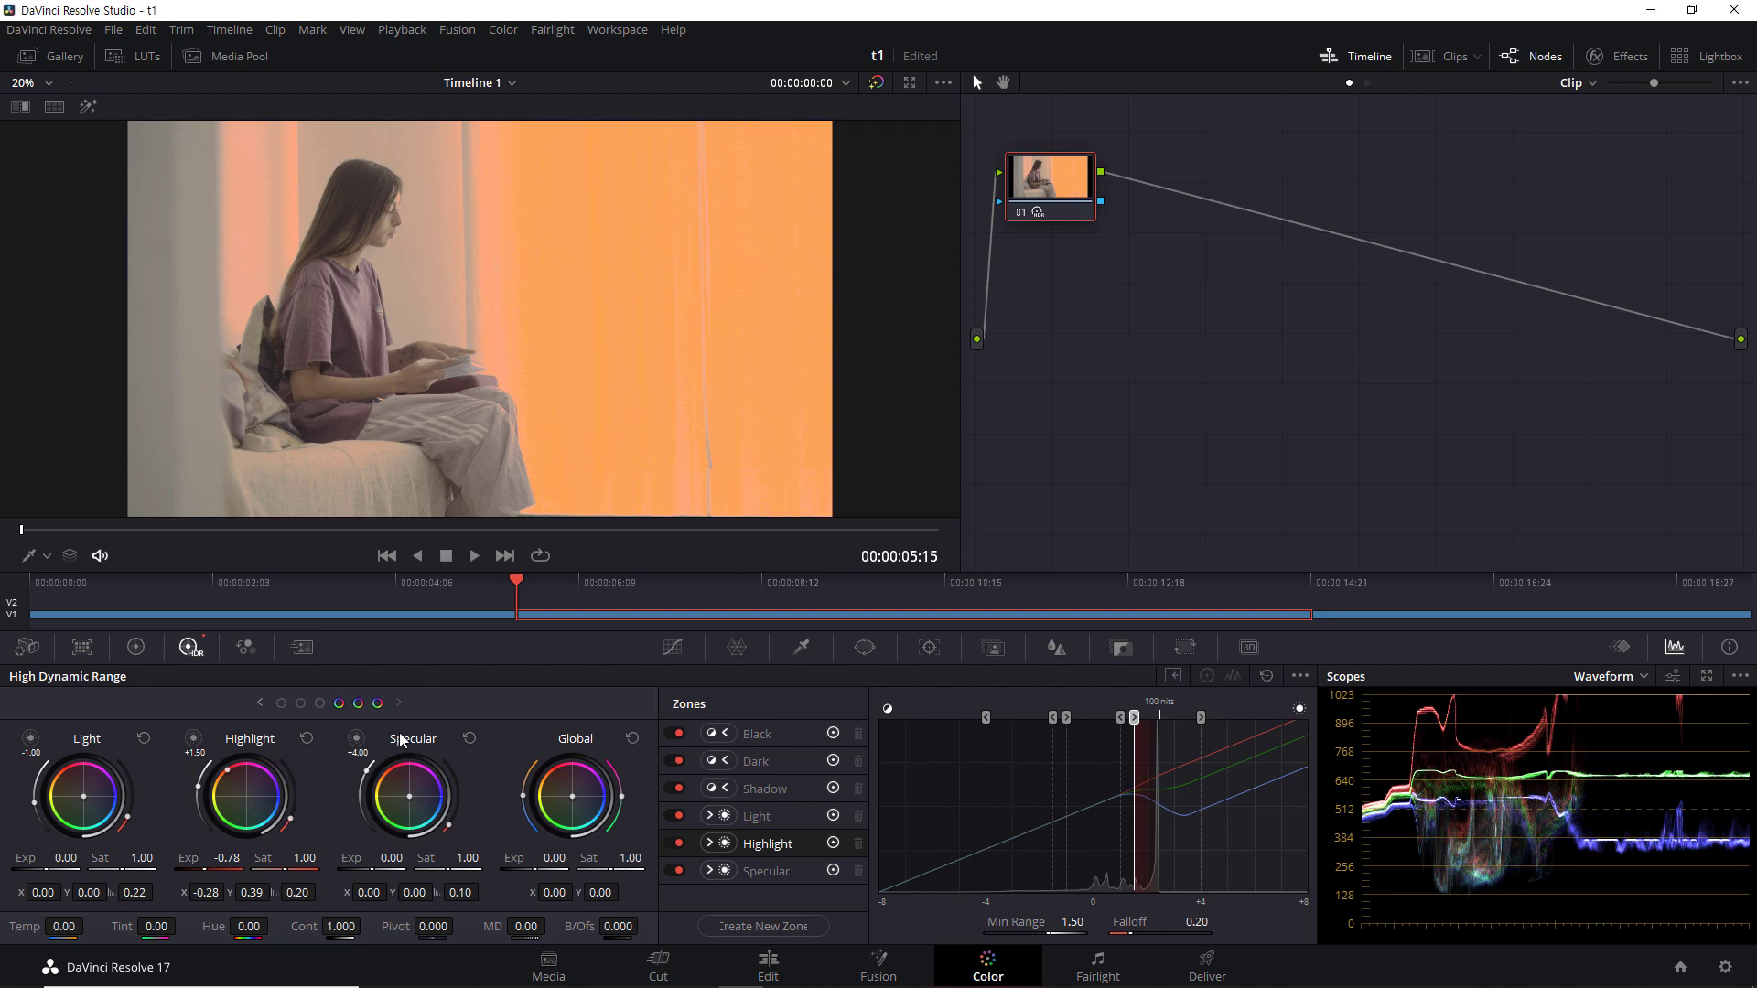
click(1019, 210)
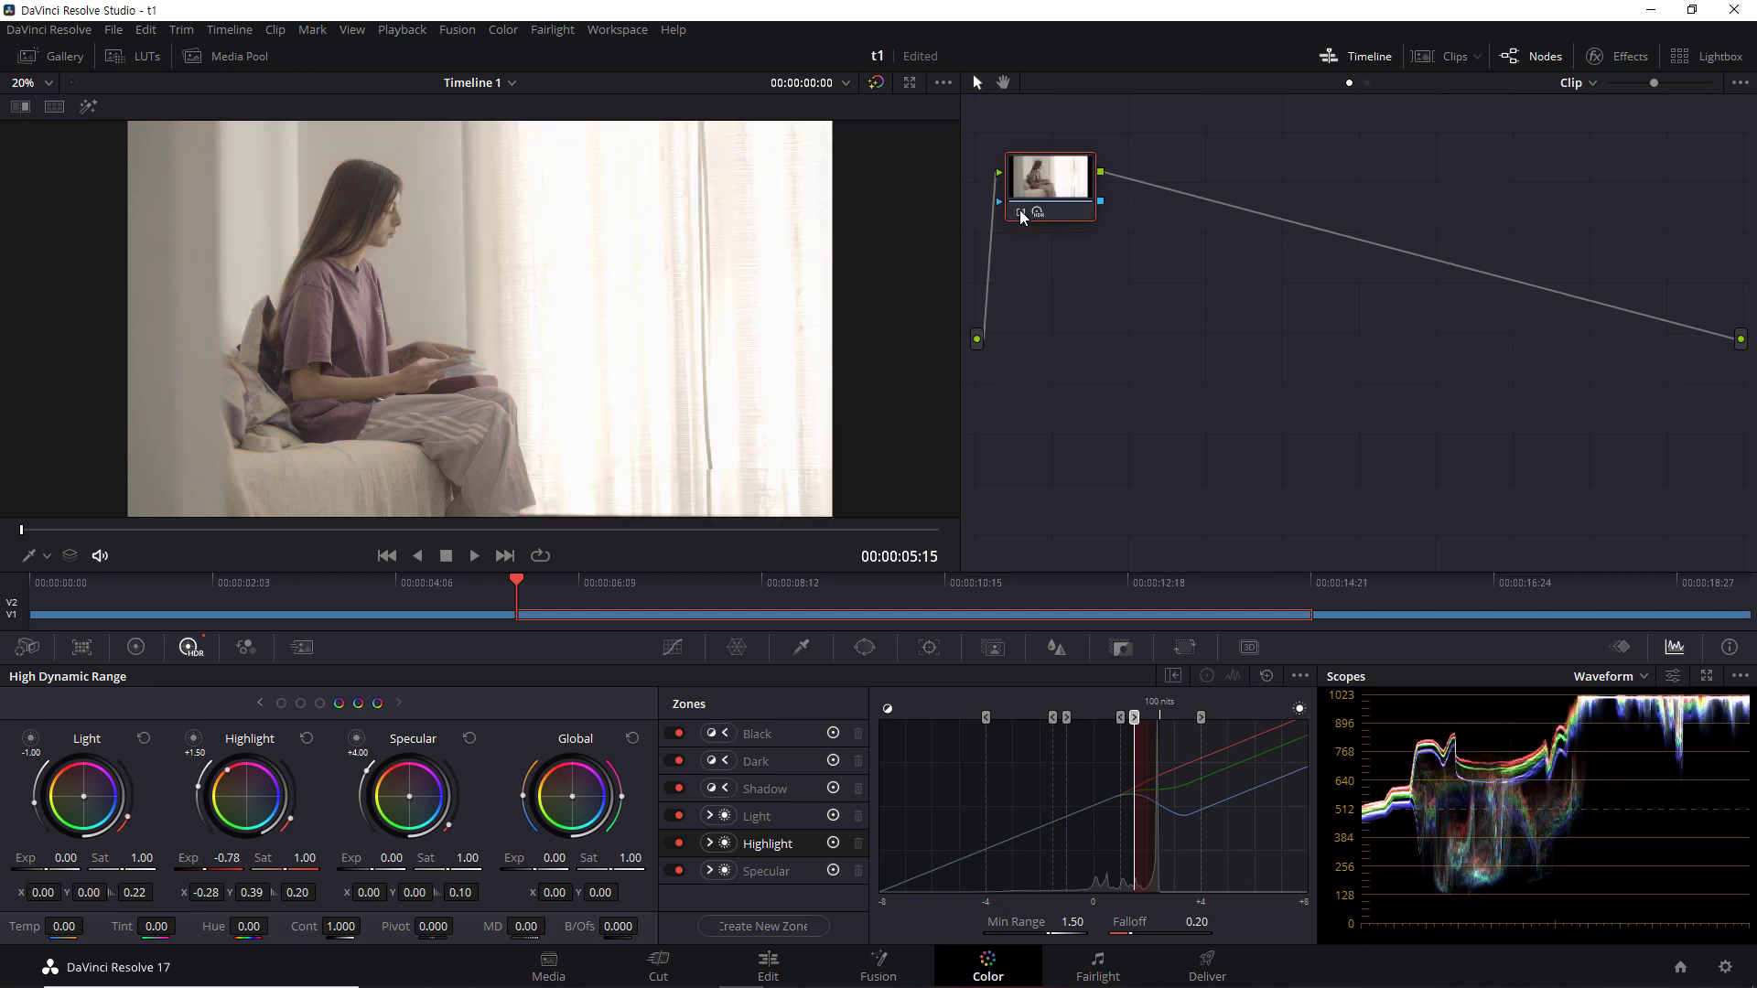
click(1019, 210)
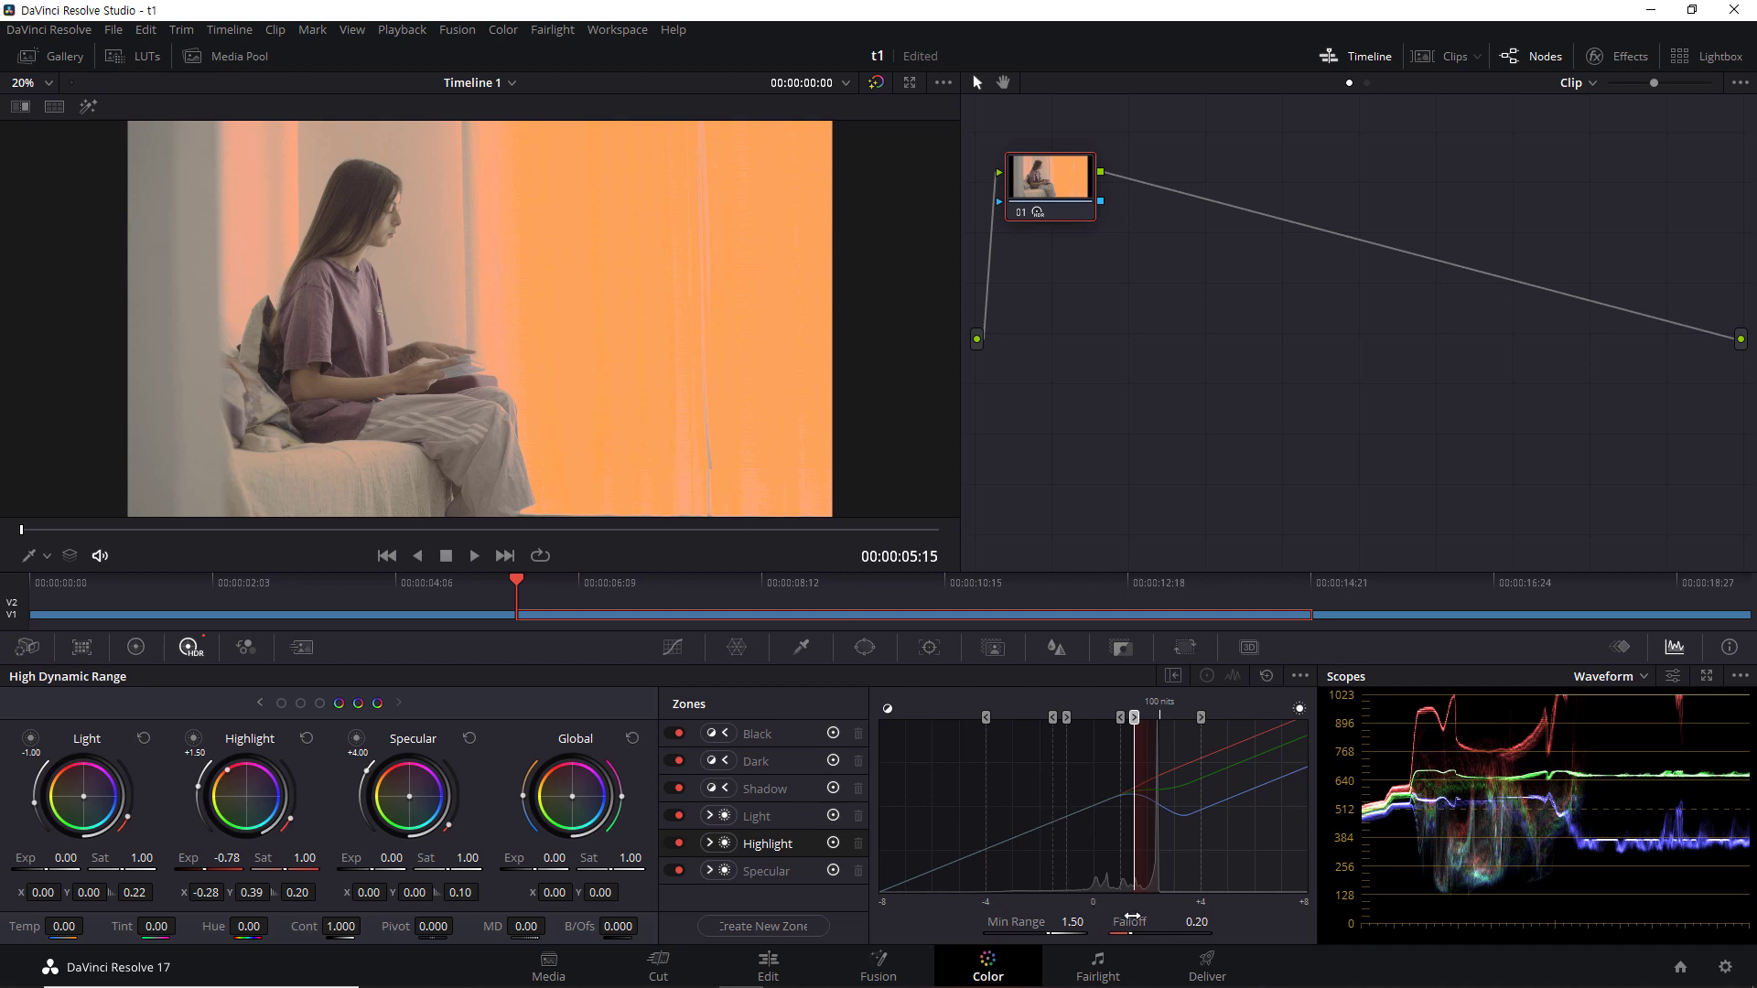
Step: Widen the Highlight zone's falloff to 0.54 to soften the orange tint, comparing the curtain image with and without the grade
drag(1132, 929, 1182, 929)
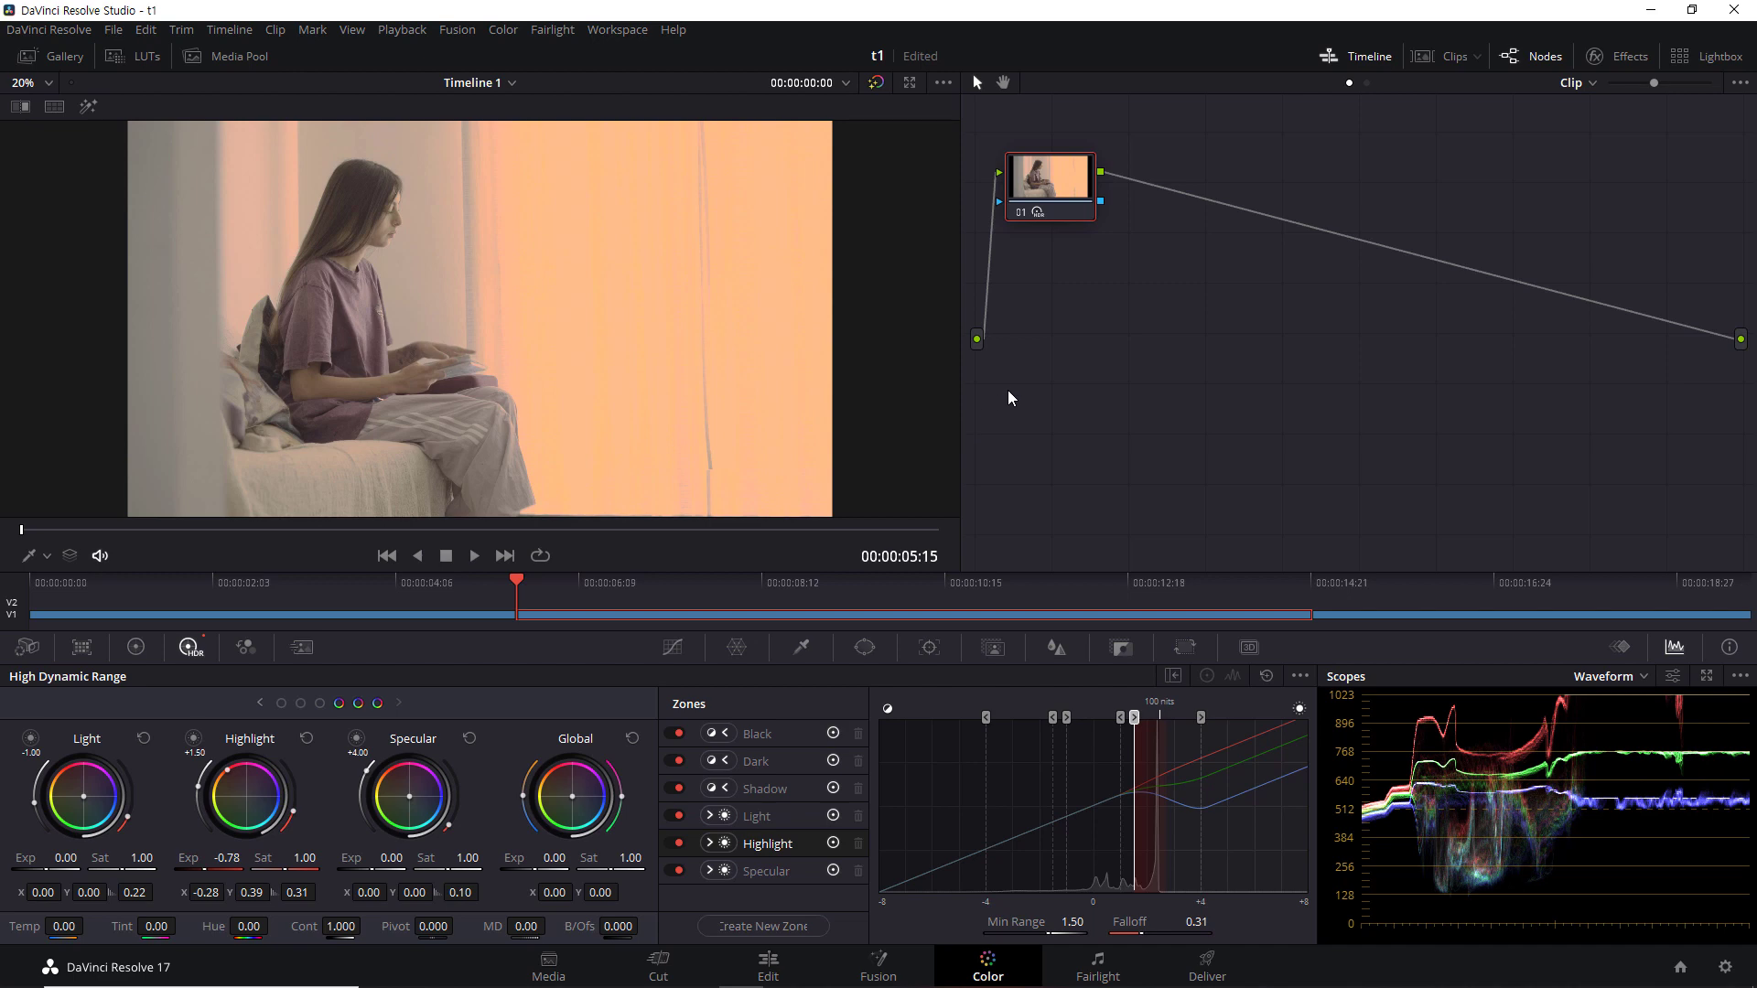
key(shift+d)
key(shift+d)
drag(1143, 924, 1149, 921)
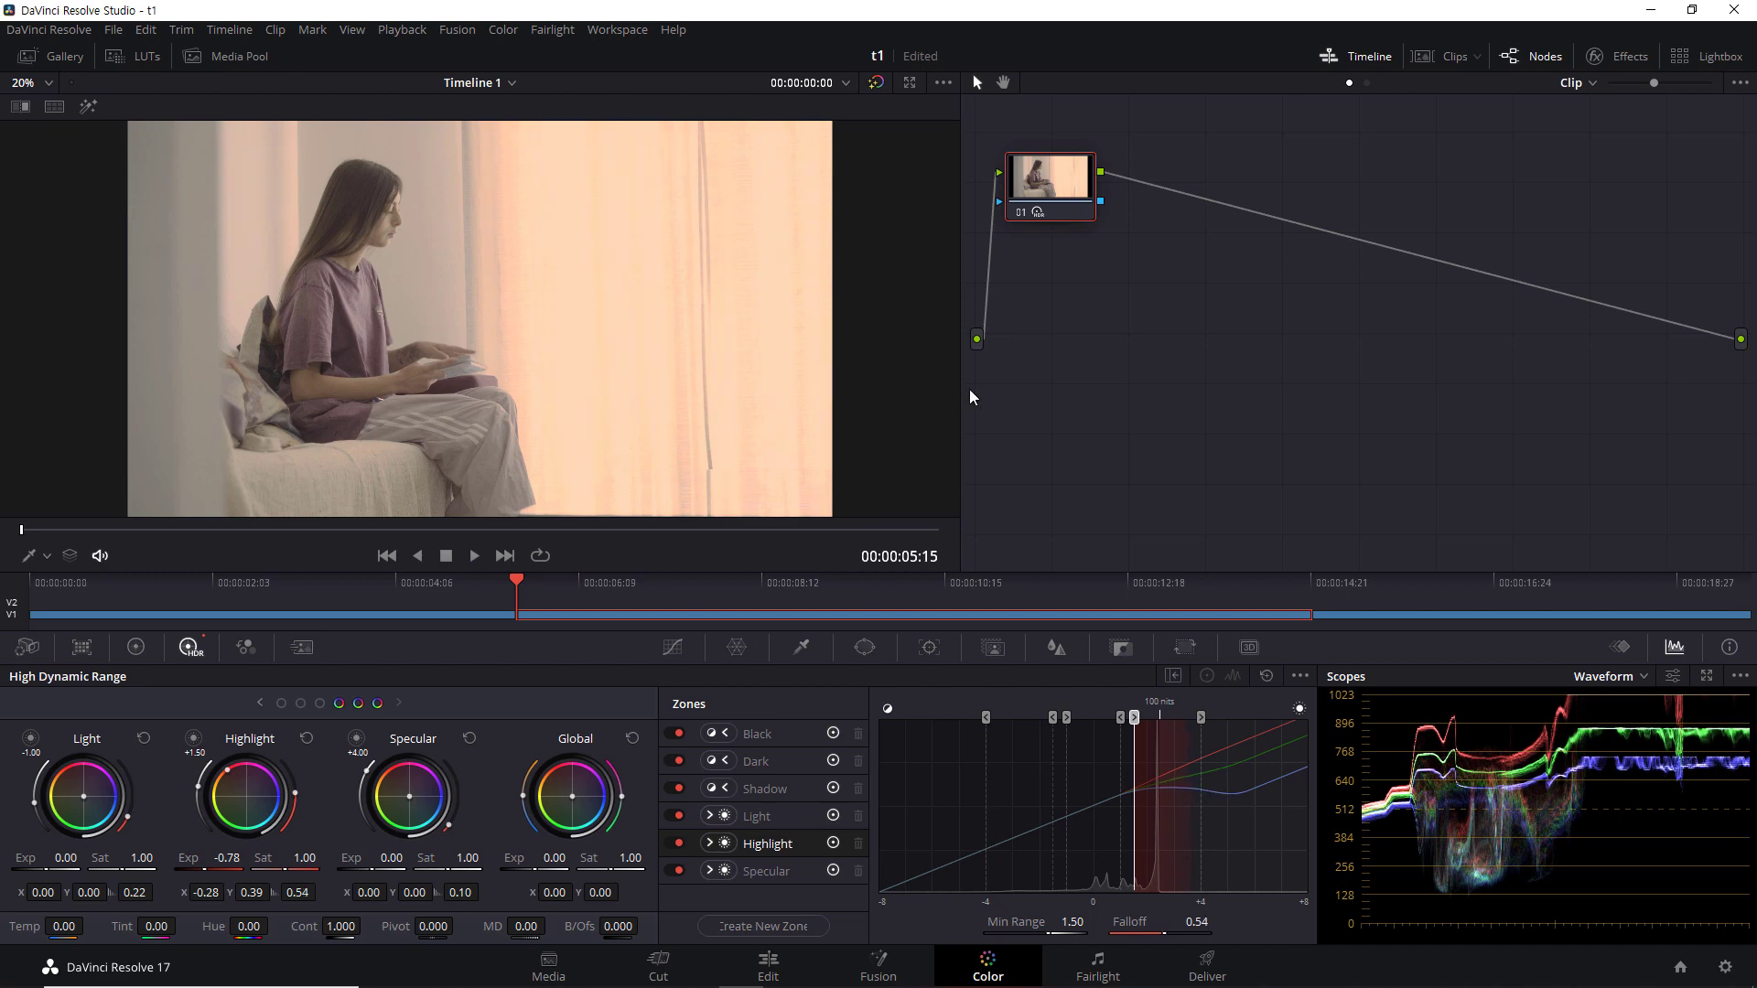
key(ctrl+d)
key(ctrl+d)
key(ctrl+d)
key(ctrl+d)
Step: Raise the Highlight zone's saturation to 1.03 and compare the curtain image with node 01 disabled and enabled
drag(277, 862, 281, 862)
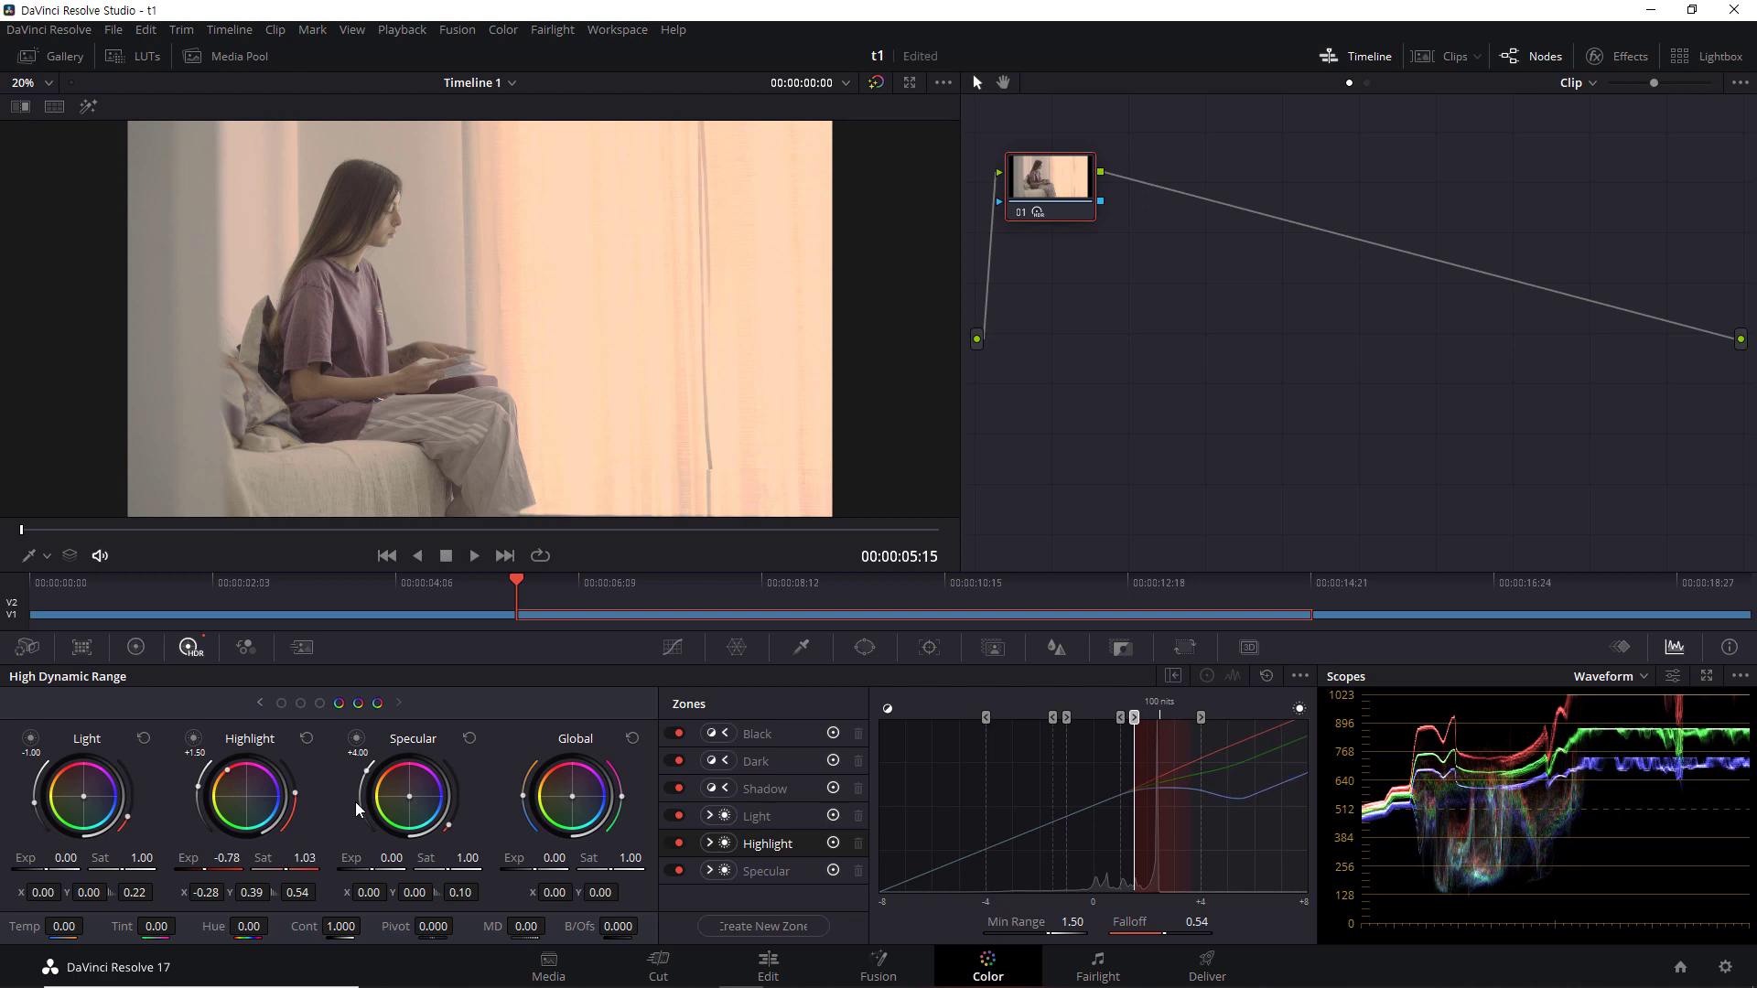
key(ctrl+d)
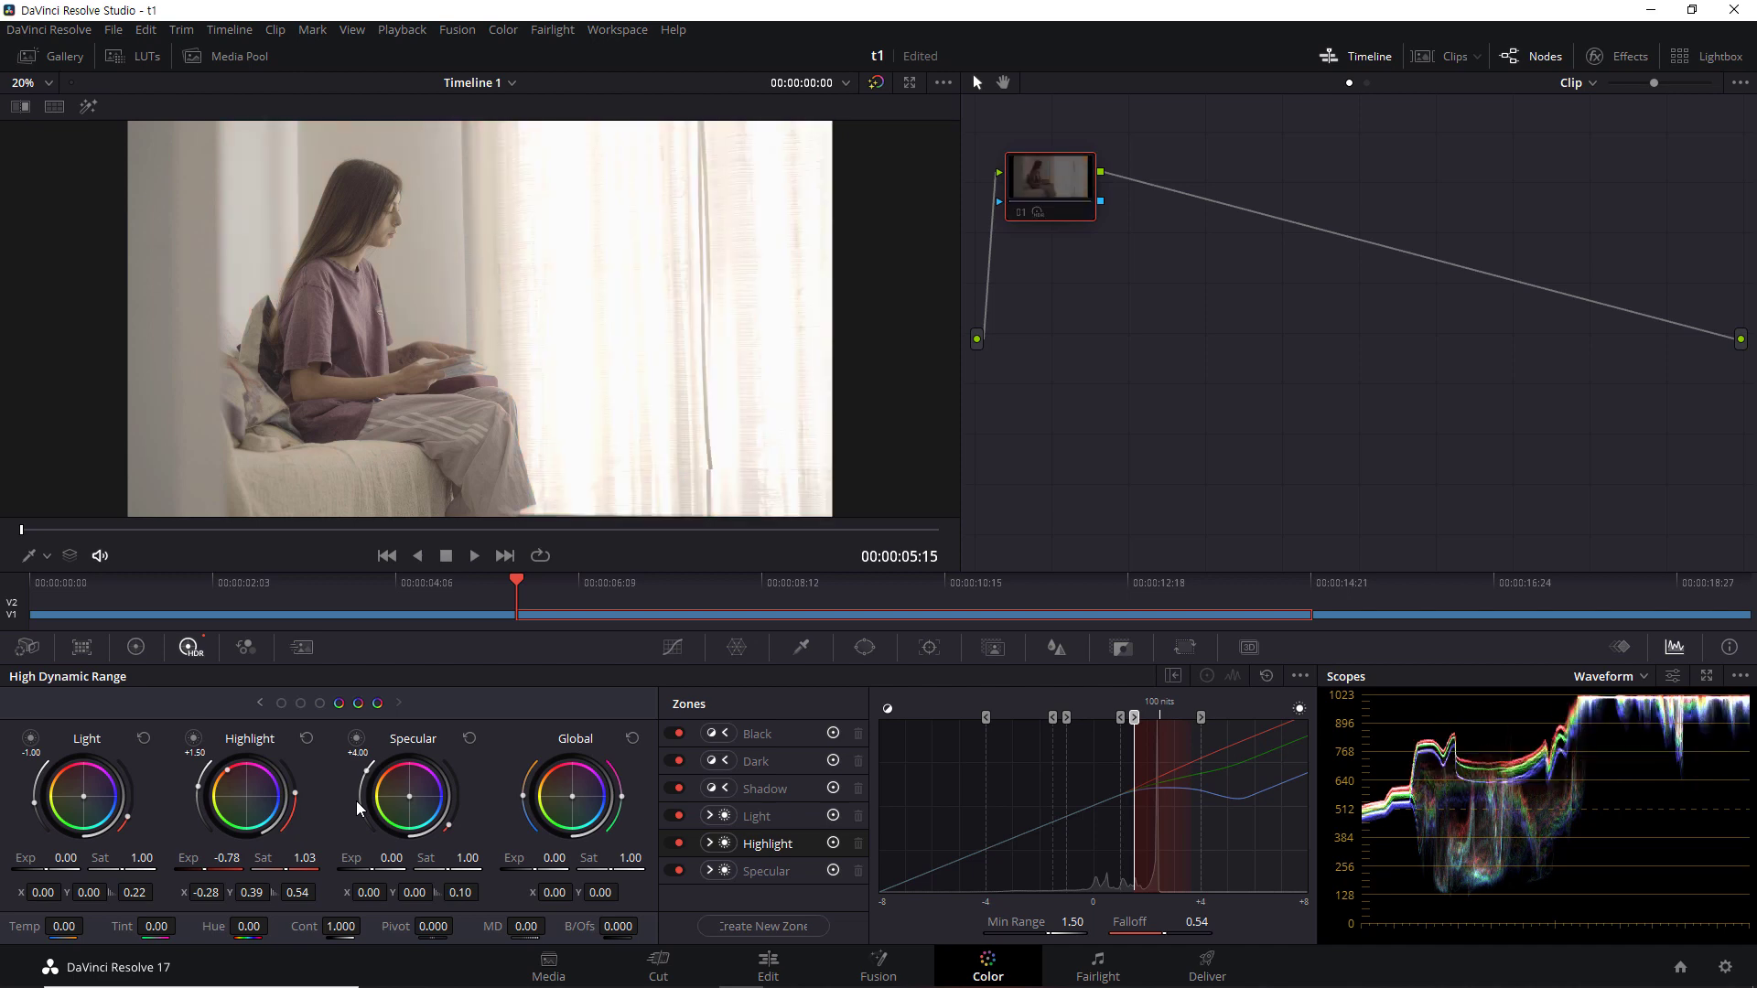
key(ctrl+d)
key(ctrl+d)
key(ctrl+d)
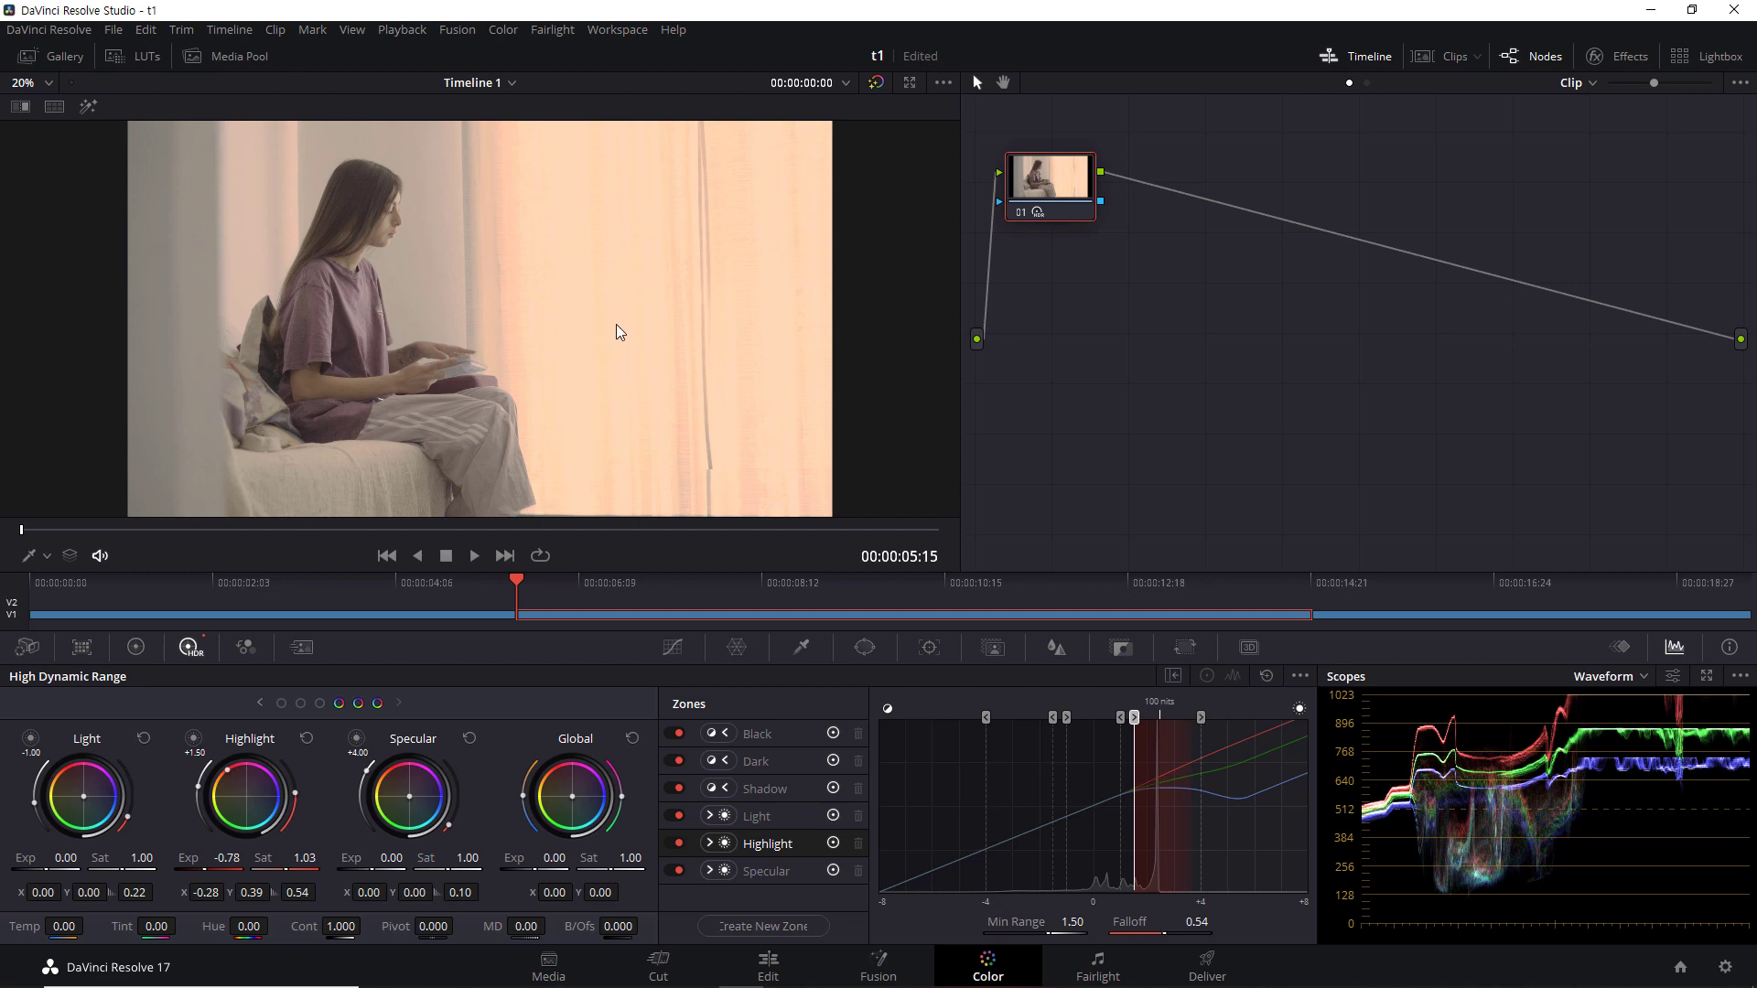
Step: Switch grading to clip 03 of the people walking in snow, showing the clip thumbnails only while selecting it
click(1439, 55)
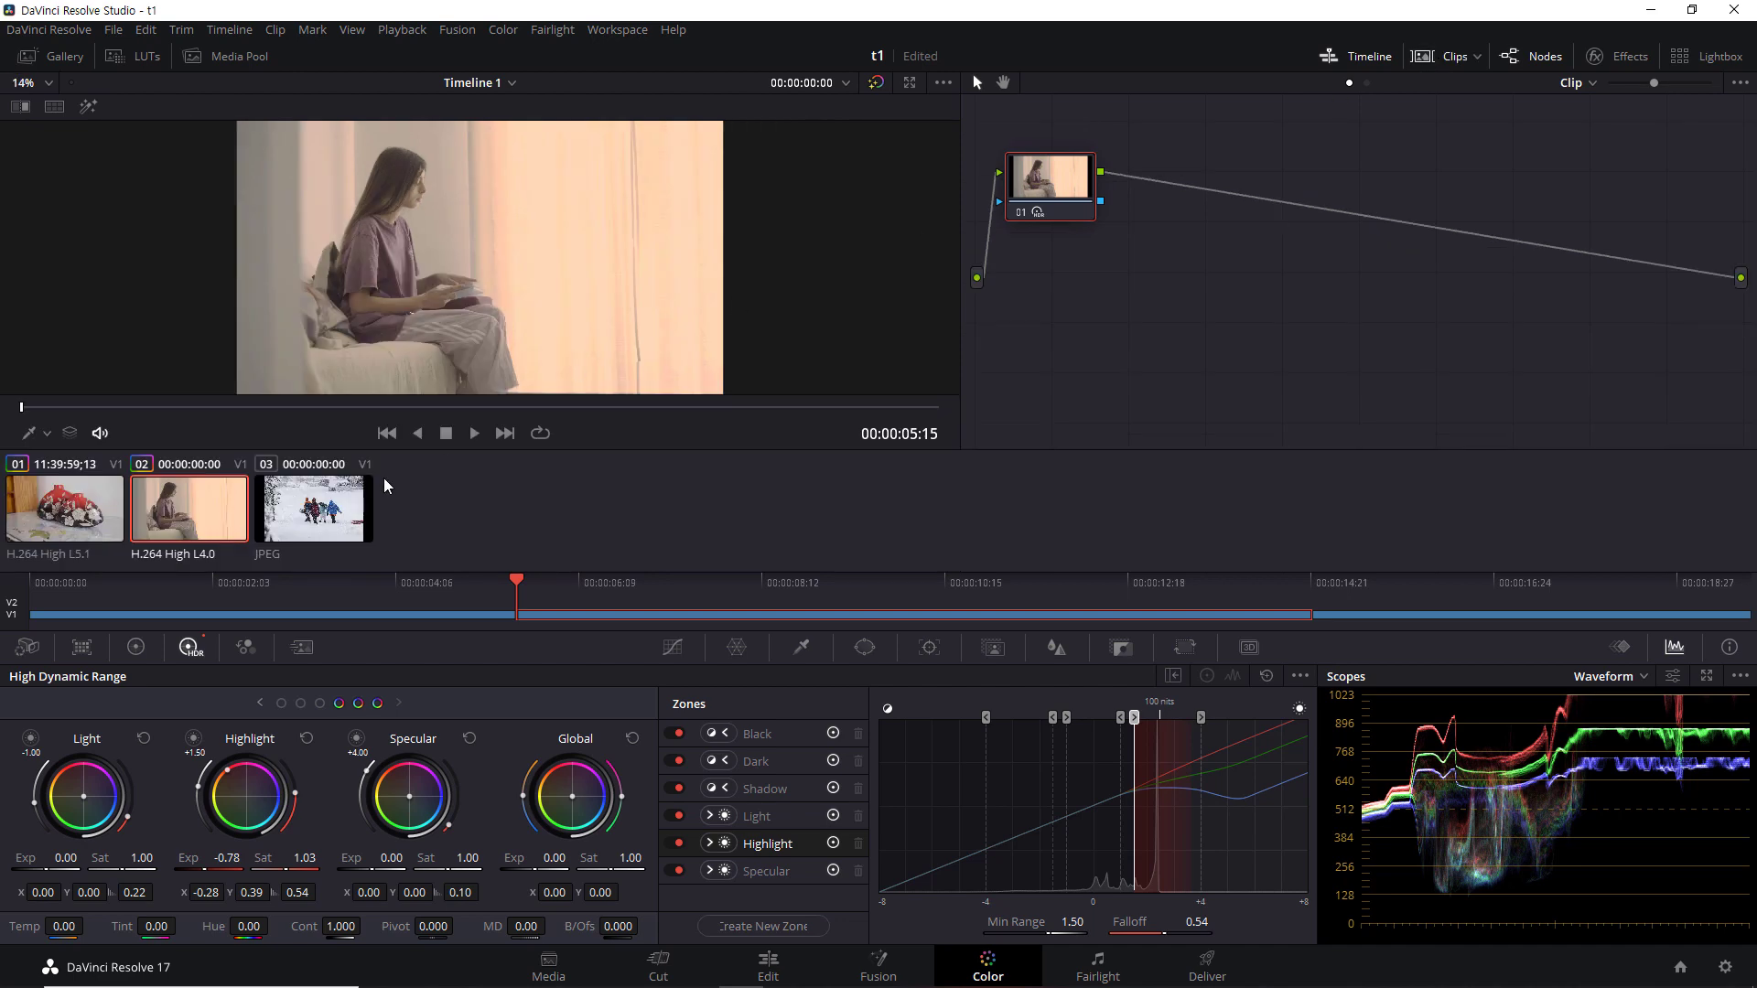
click(331, 502)
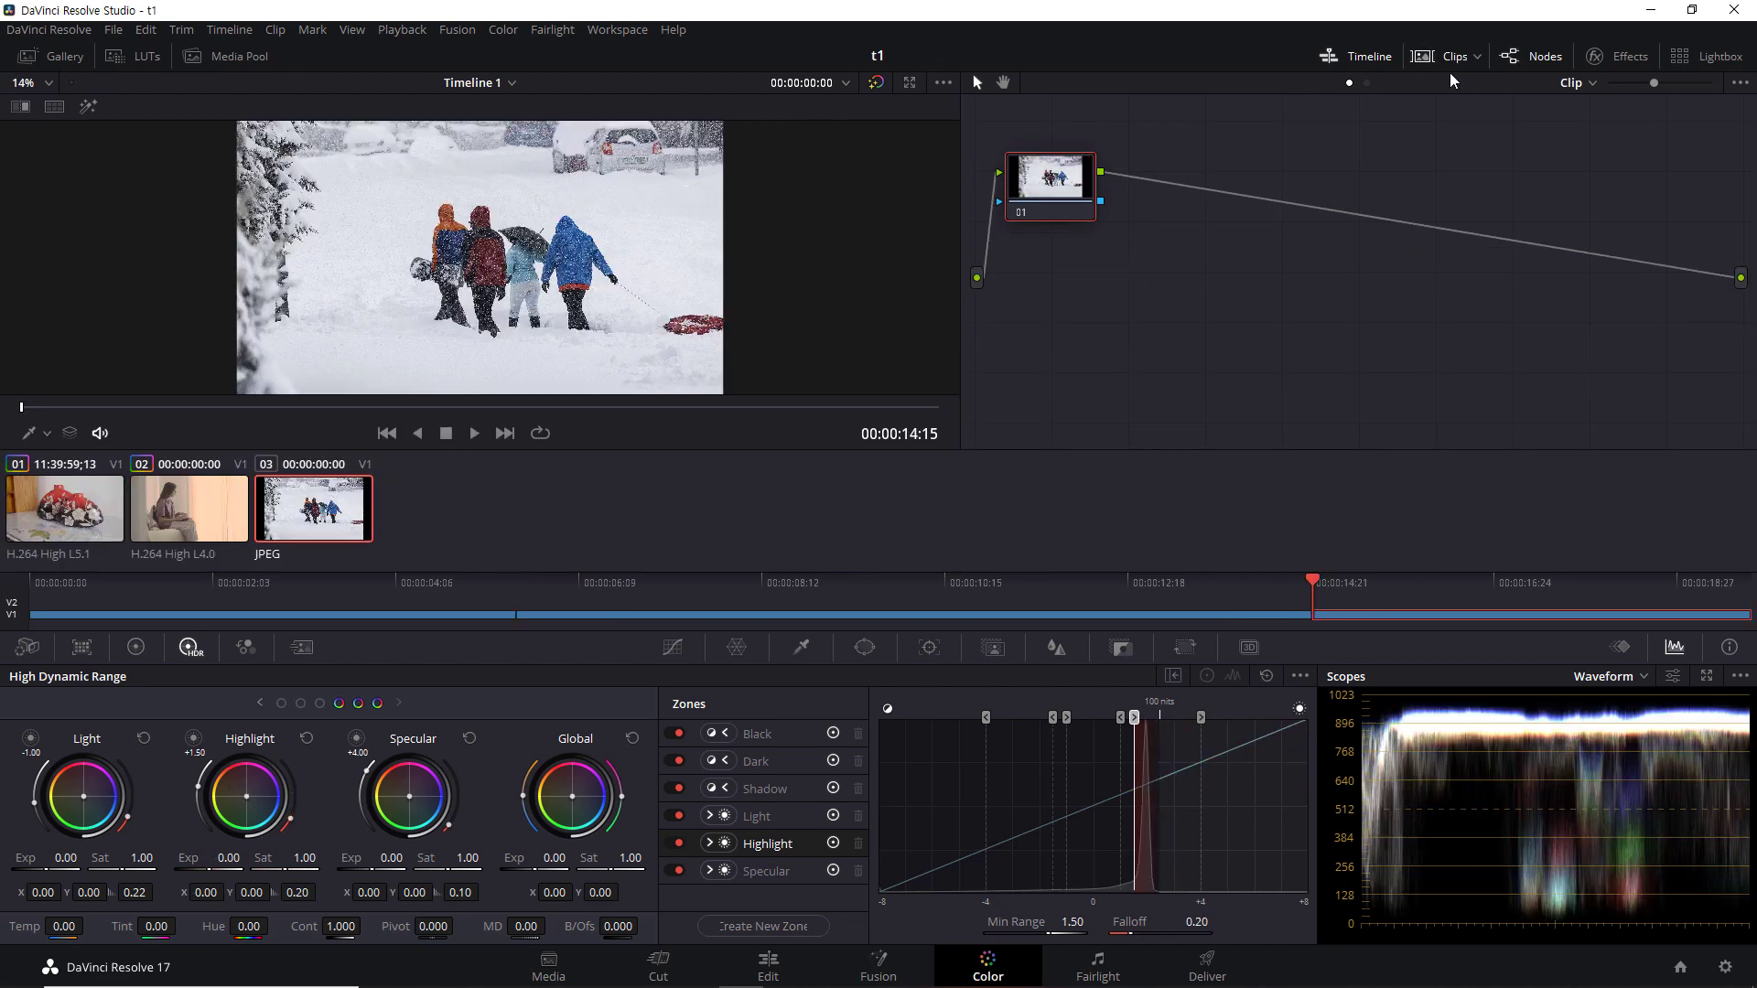
click(1428, 60)
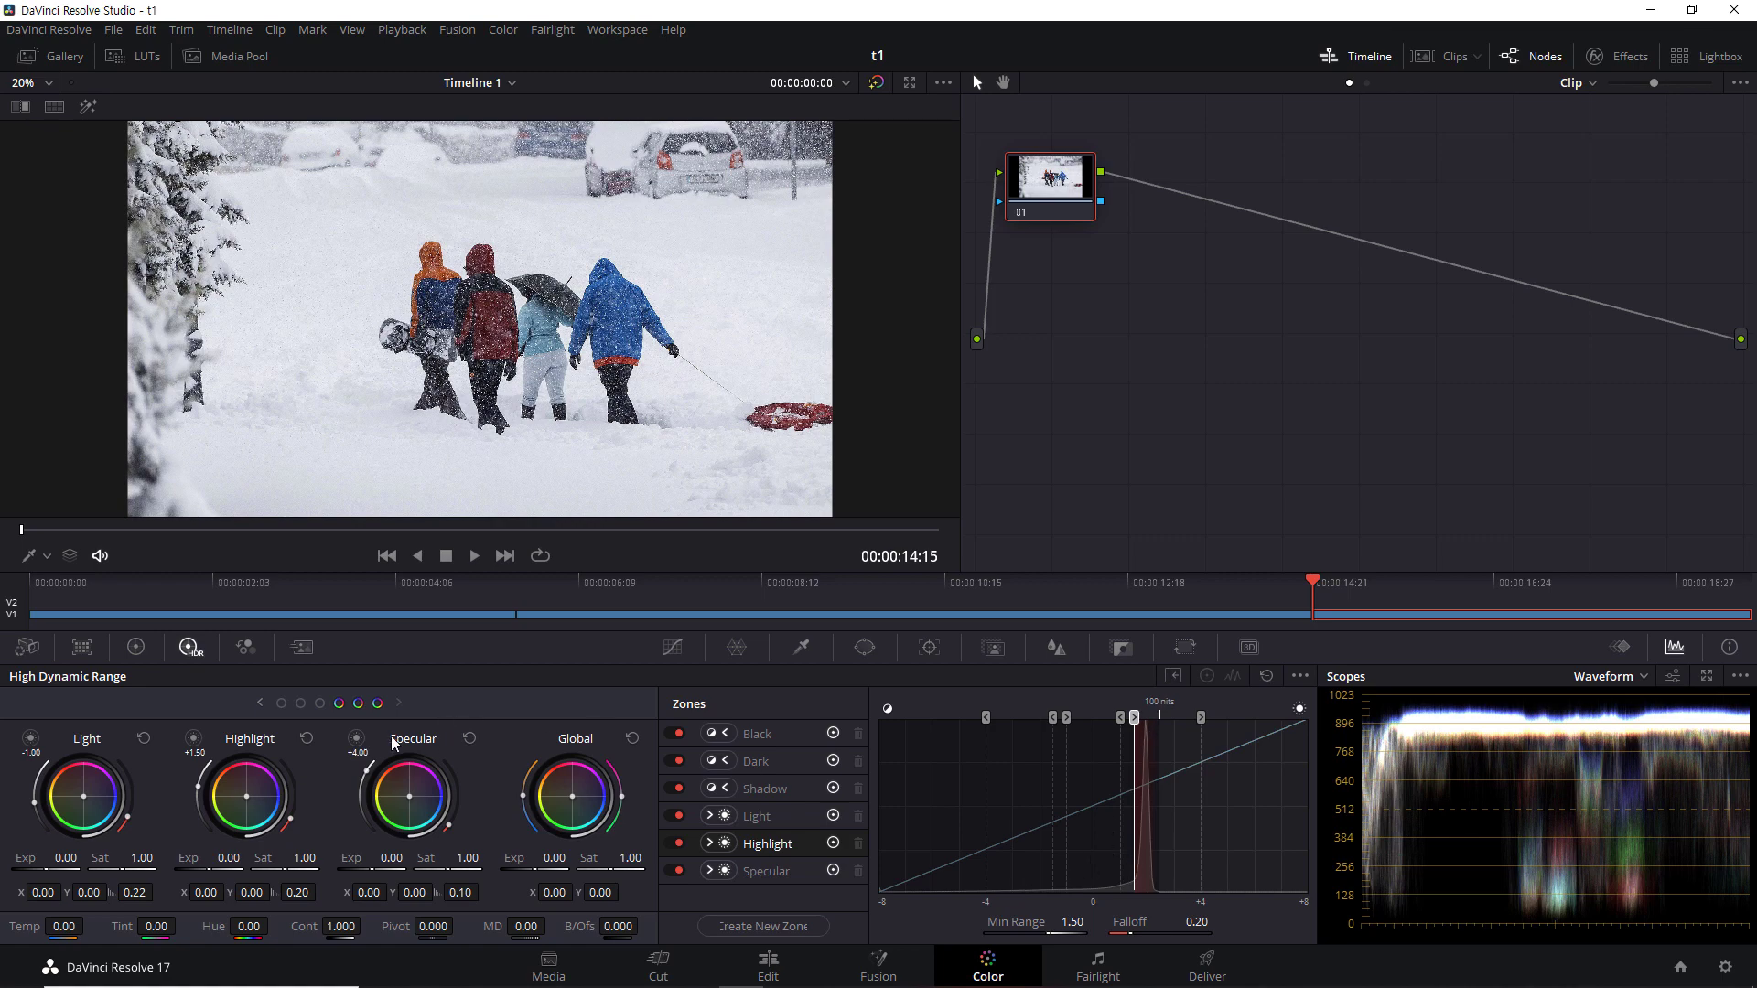
Step: Preview the Specular and Highlight zones on the snow image and set the Highlight zone's minimum range to 1.60
click(360, 734)
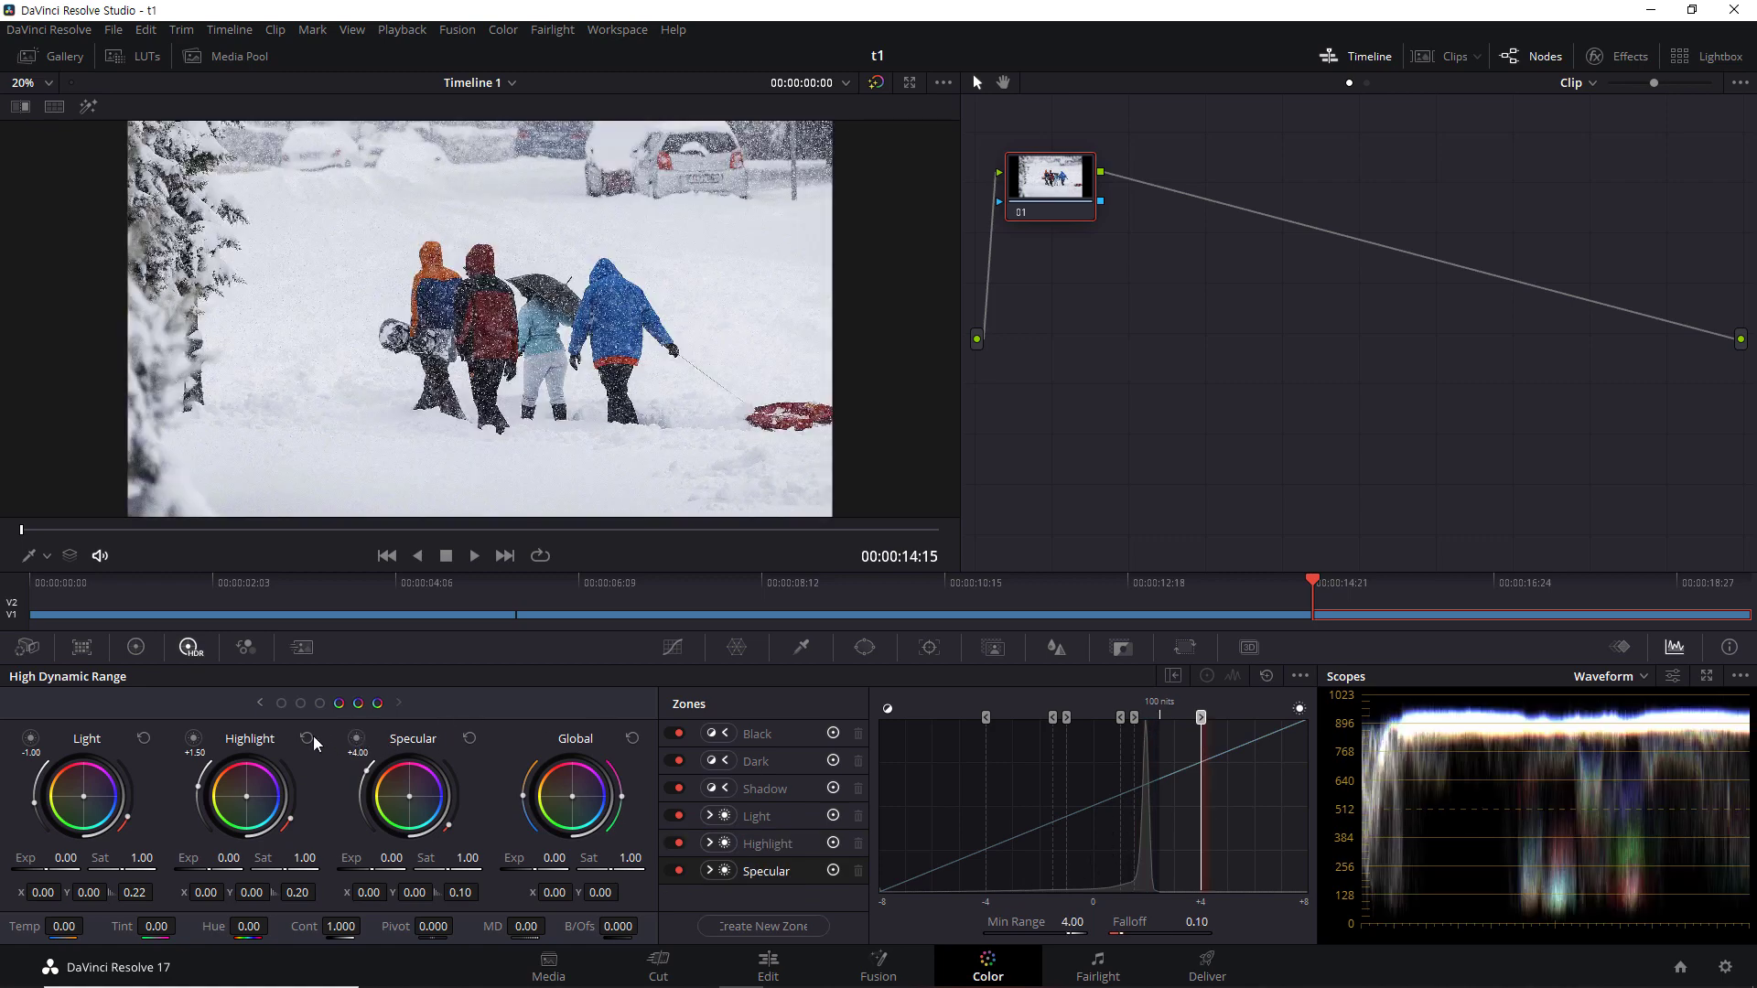
click(194, 738)
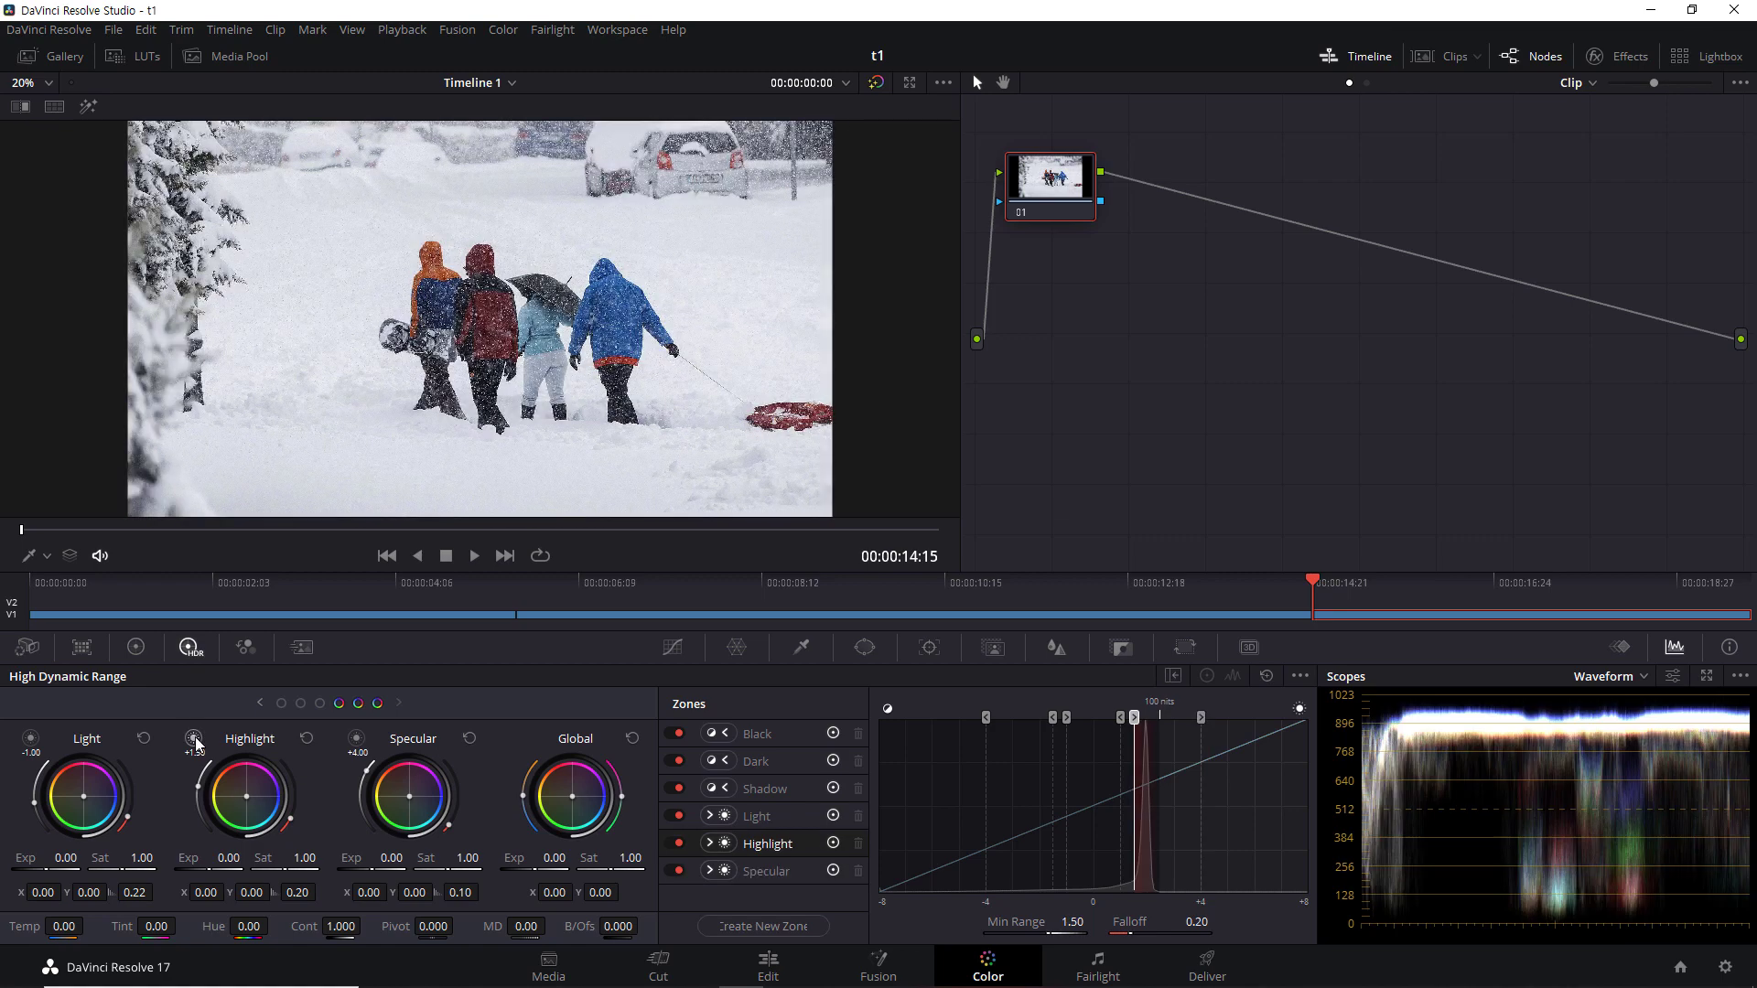
click(195, 742)
drag(1135, 716, 1137, 716)
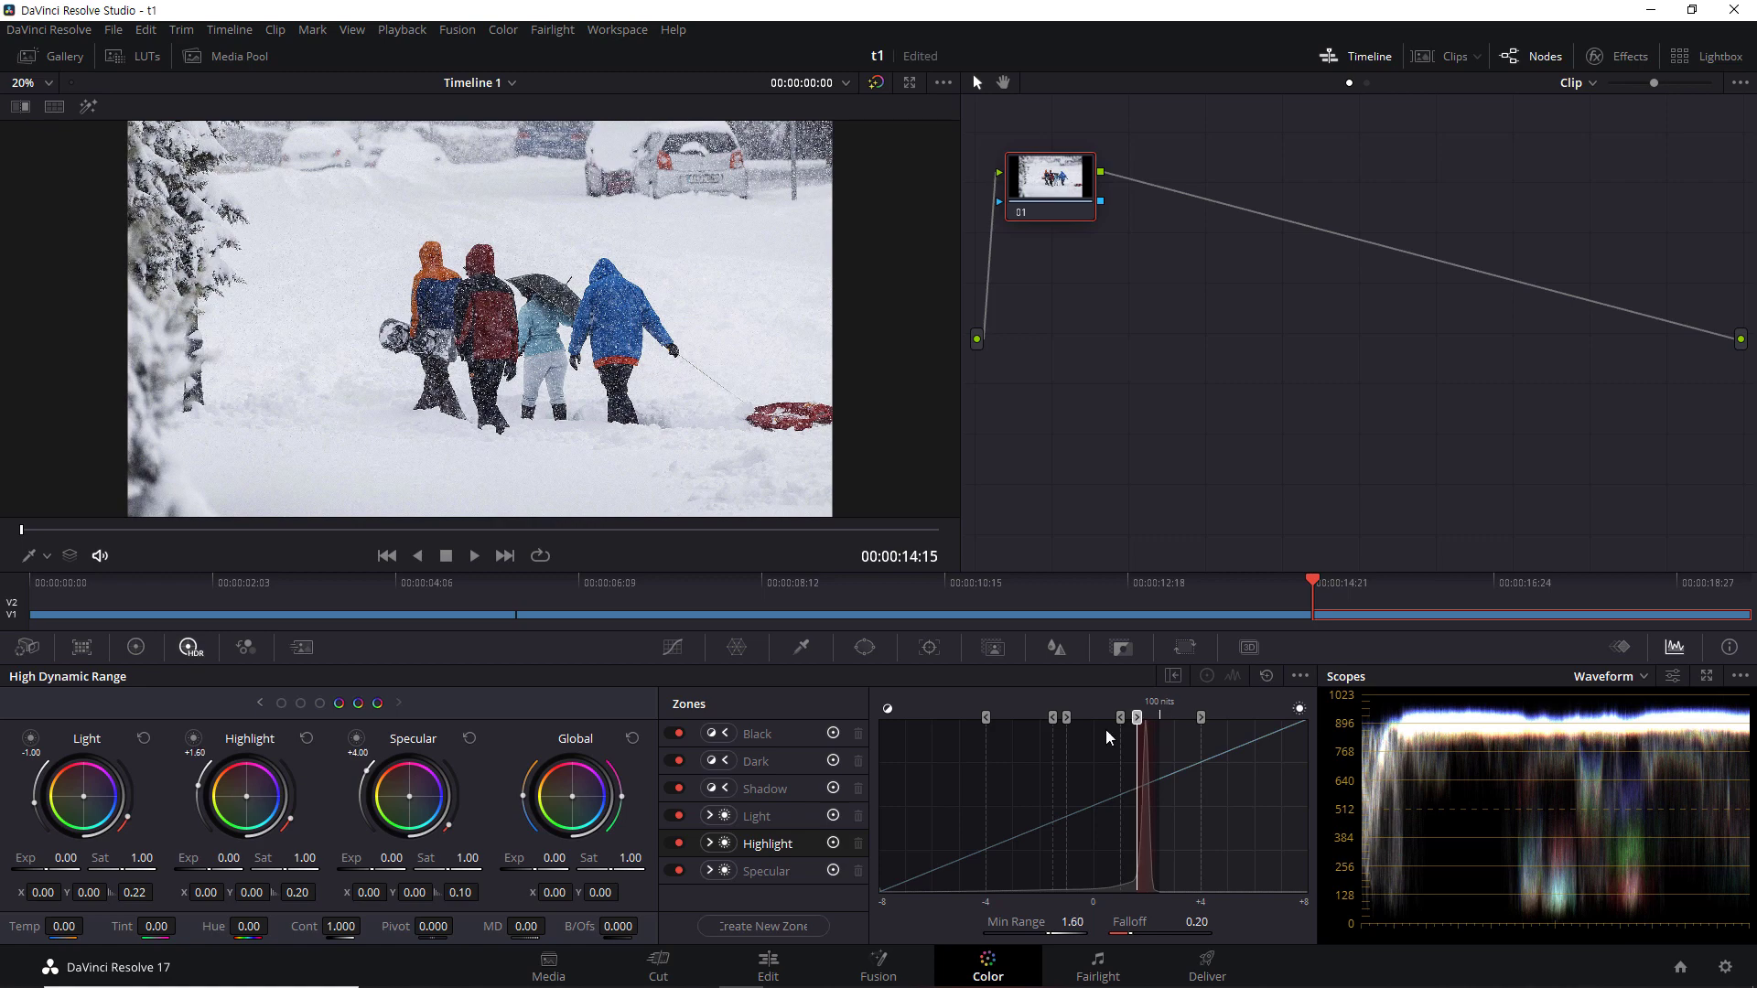
Step: Toggle the Highlight zone's highlight repeatedly to examine which parts of the snow image it affects
click(194, 738)
click(194, 738)
click(194, 737)
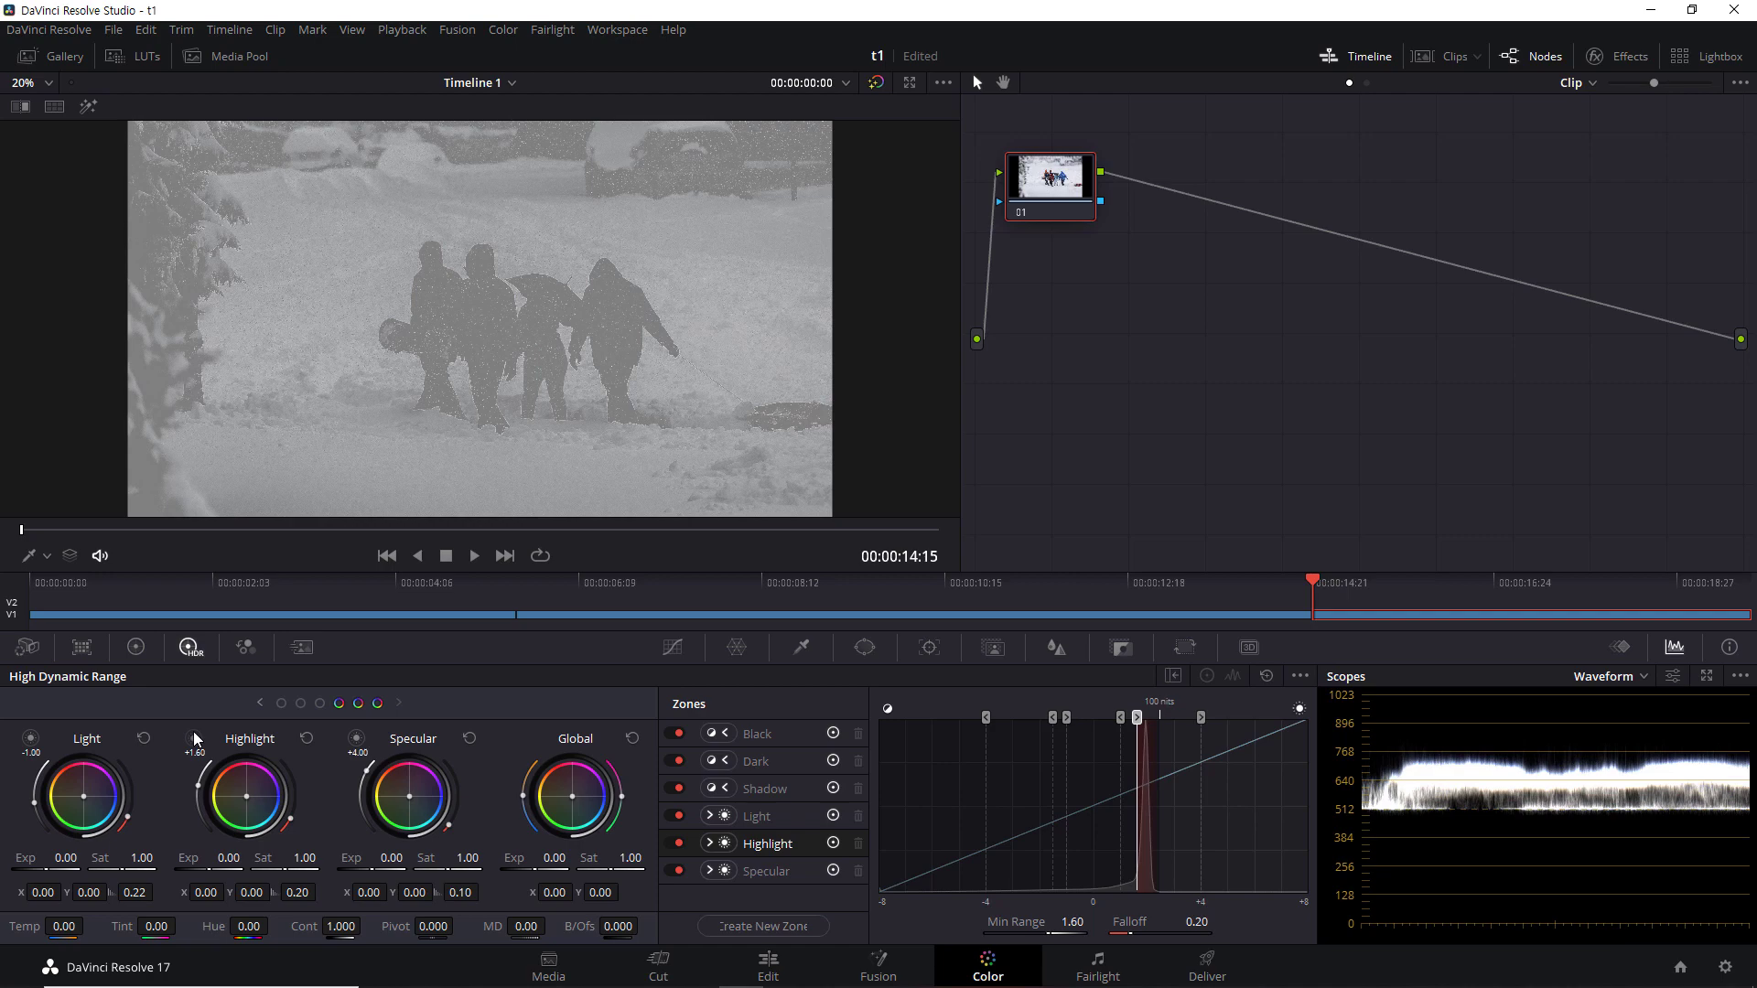
click(194, 738)
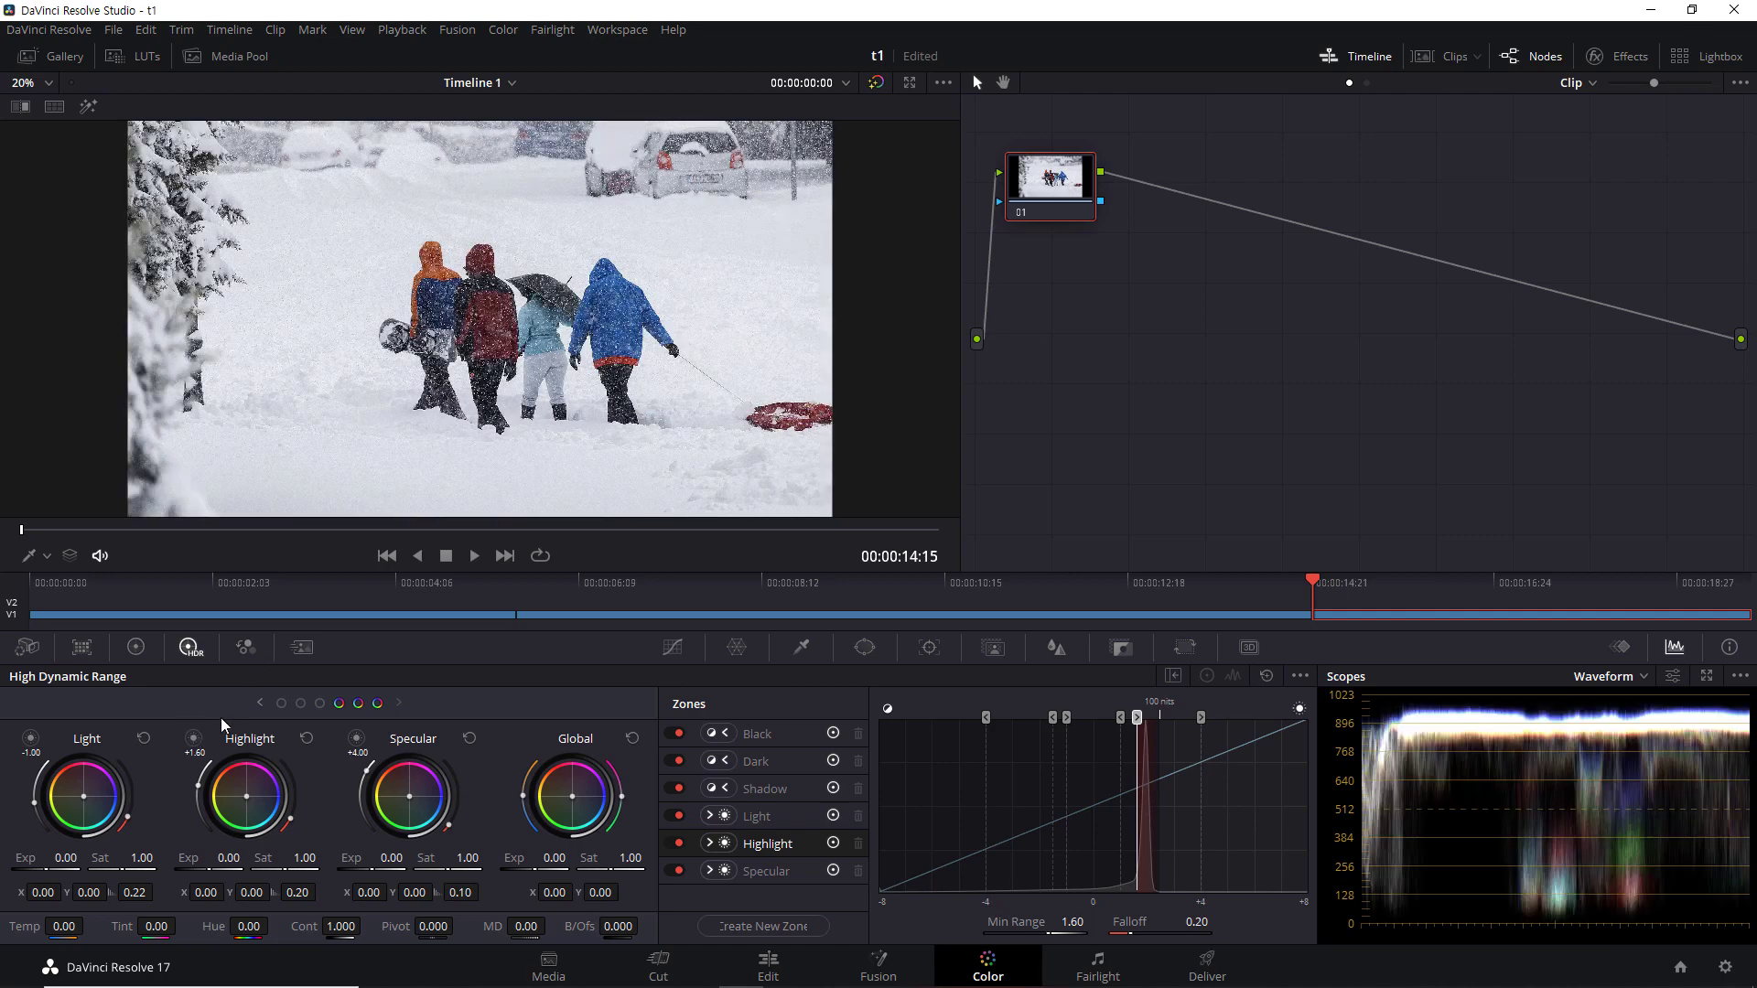
click(194, 738)
click(194, 738)
click(194, 738)
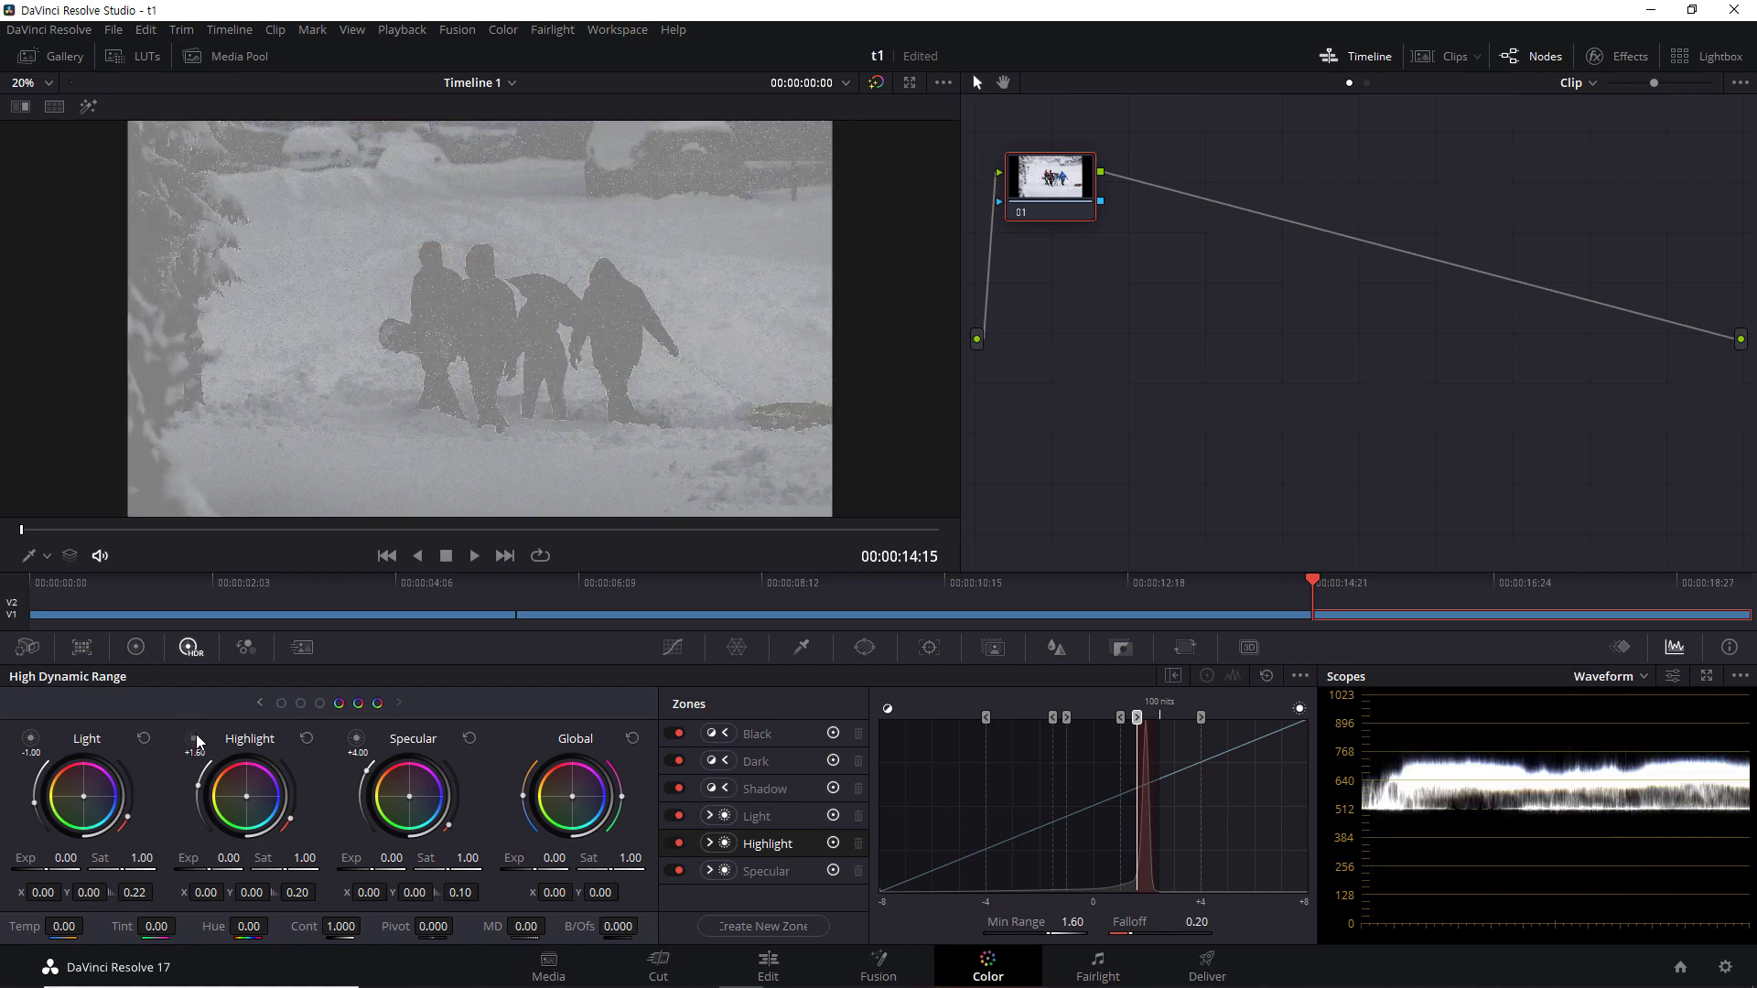
click(195, 739)
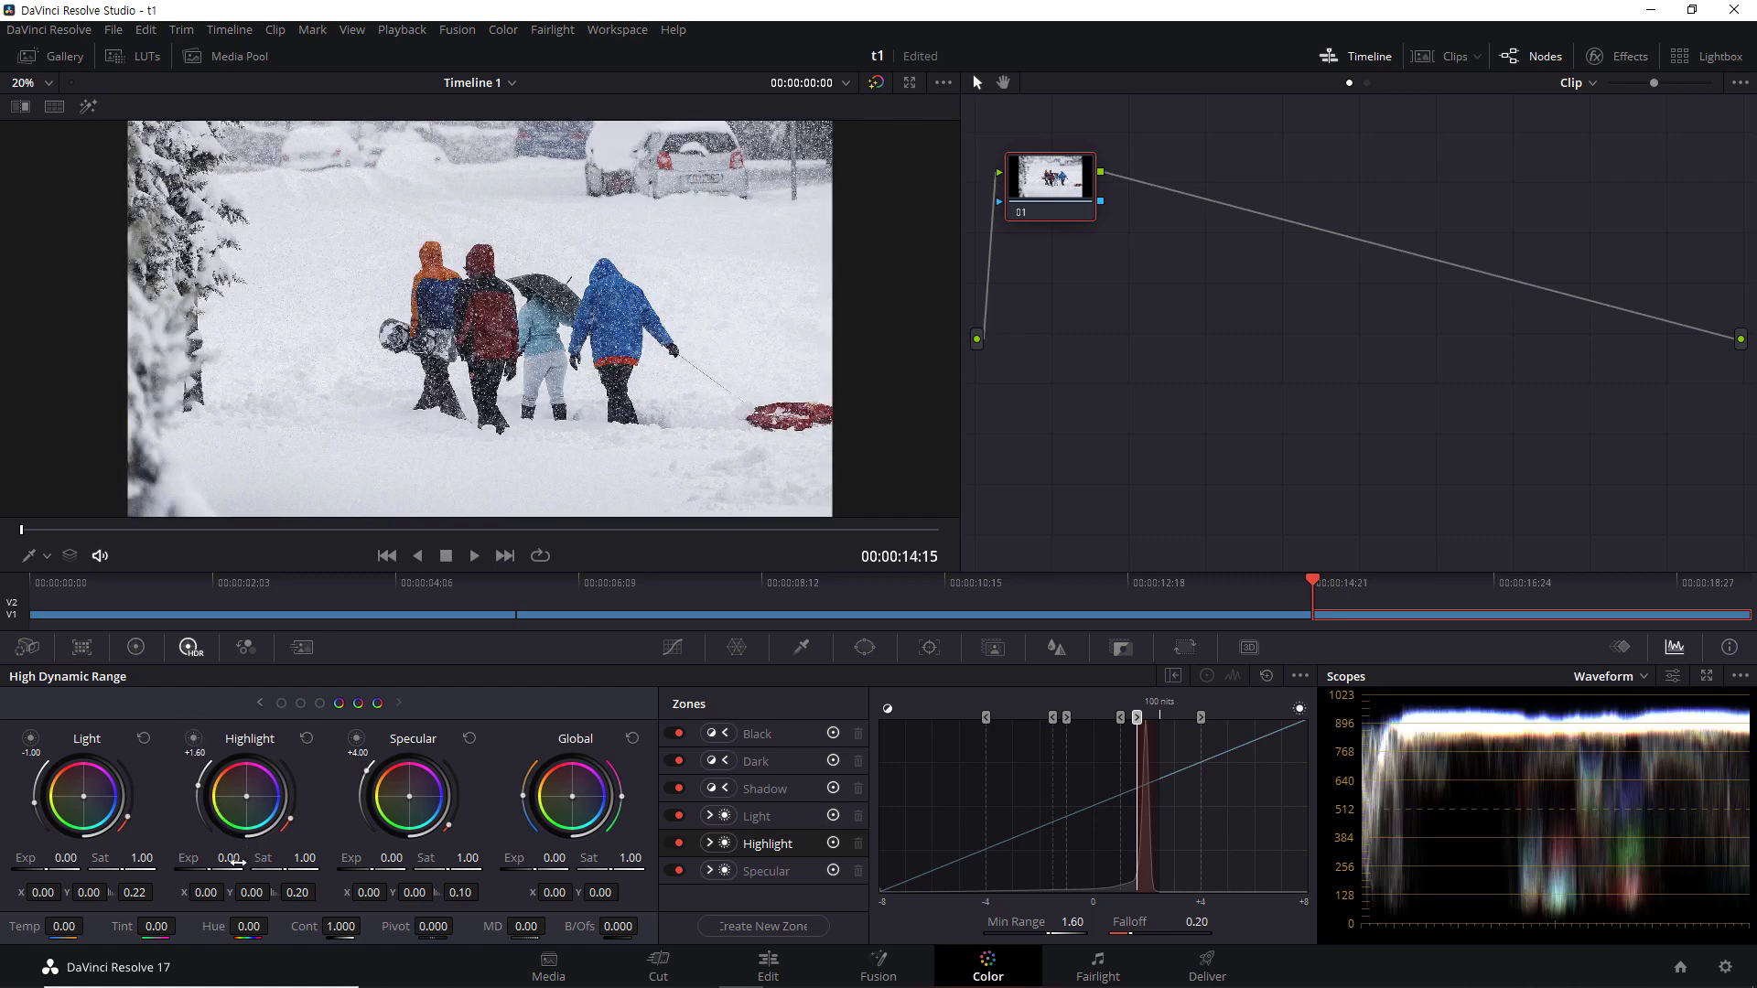
Step: Raise the Highlight zone's exposure to 0.30 on the snow image
drag(219, 859, 240, 859)
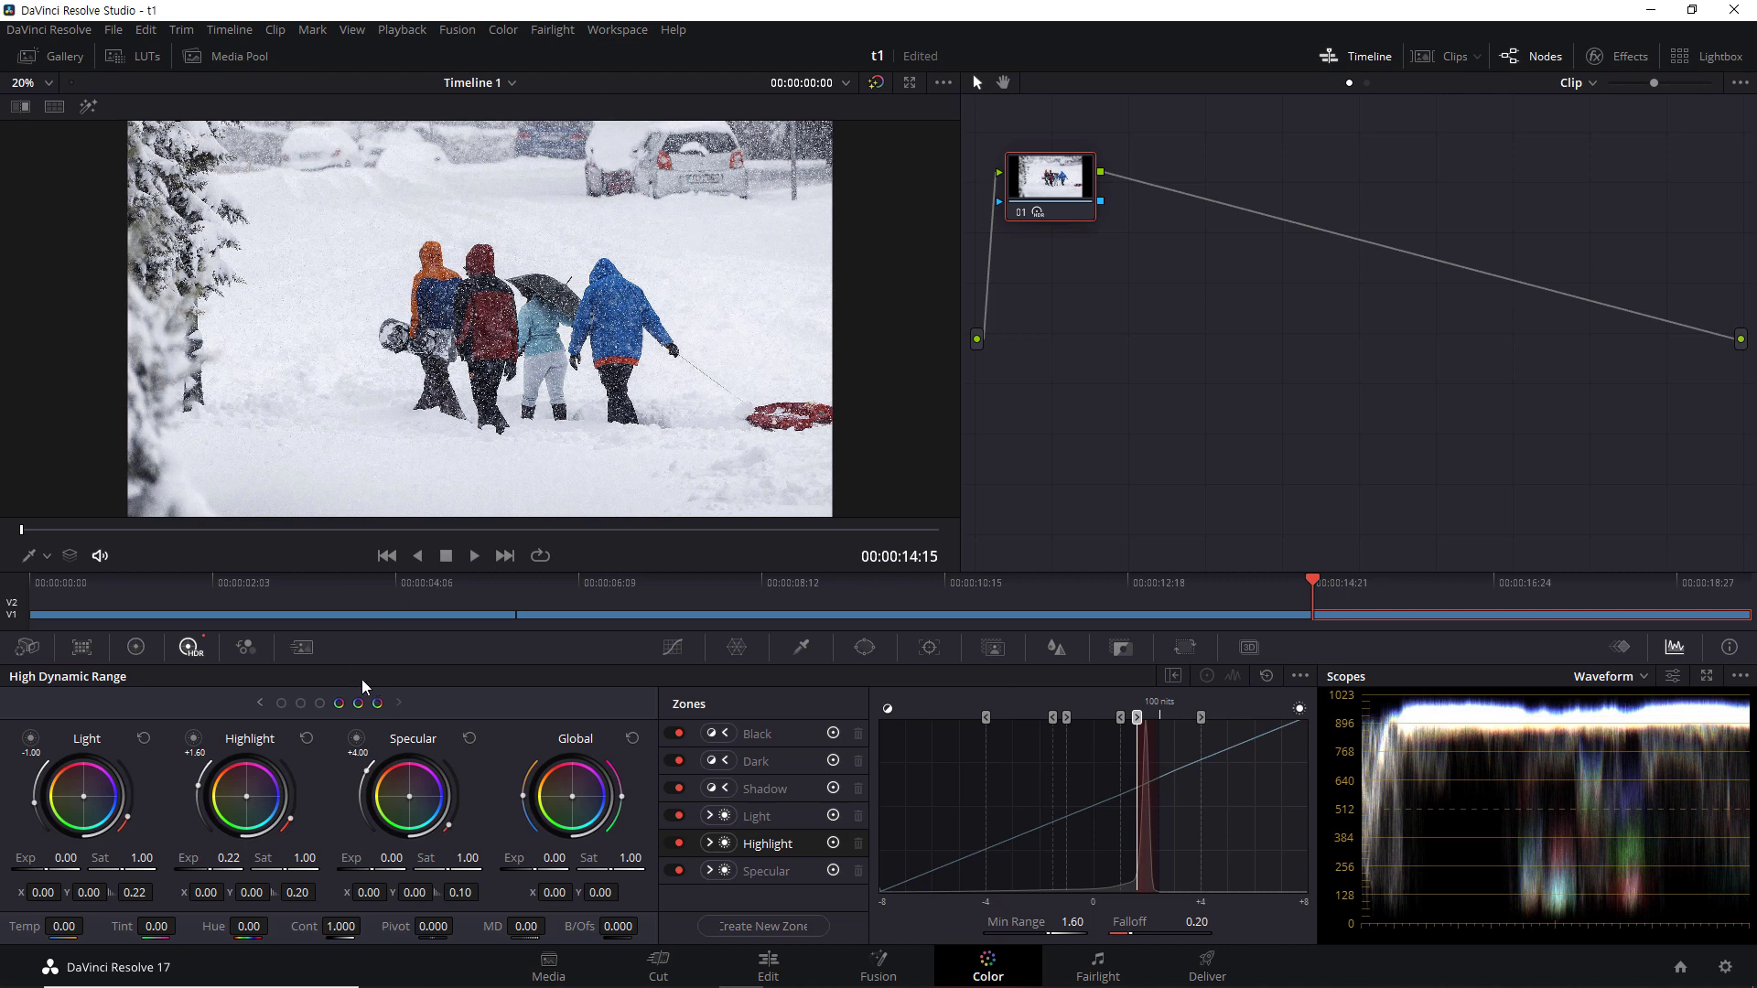
drag(245, 869, 259, 869)
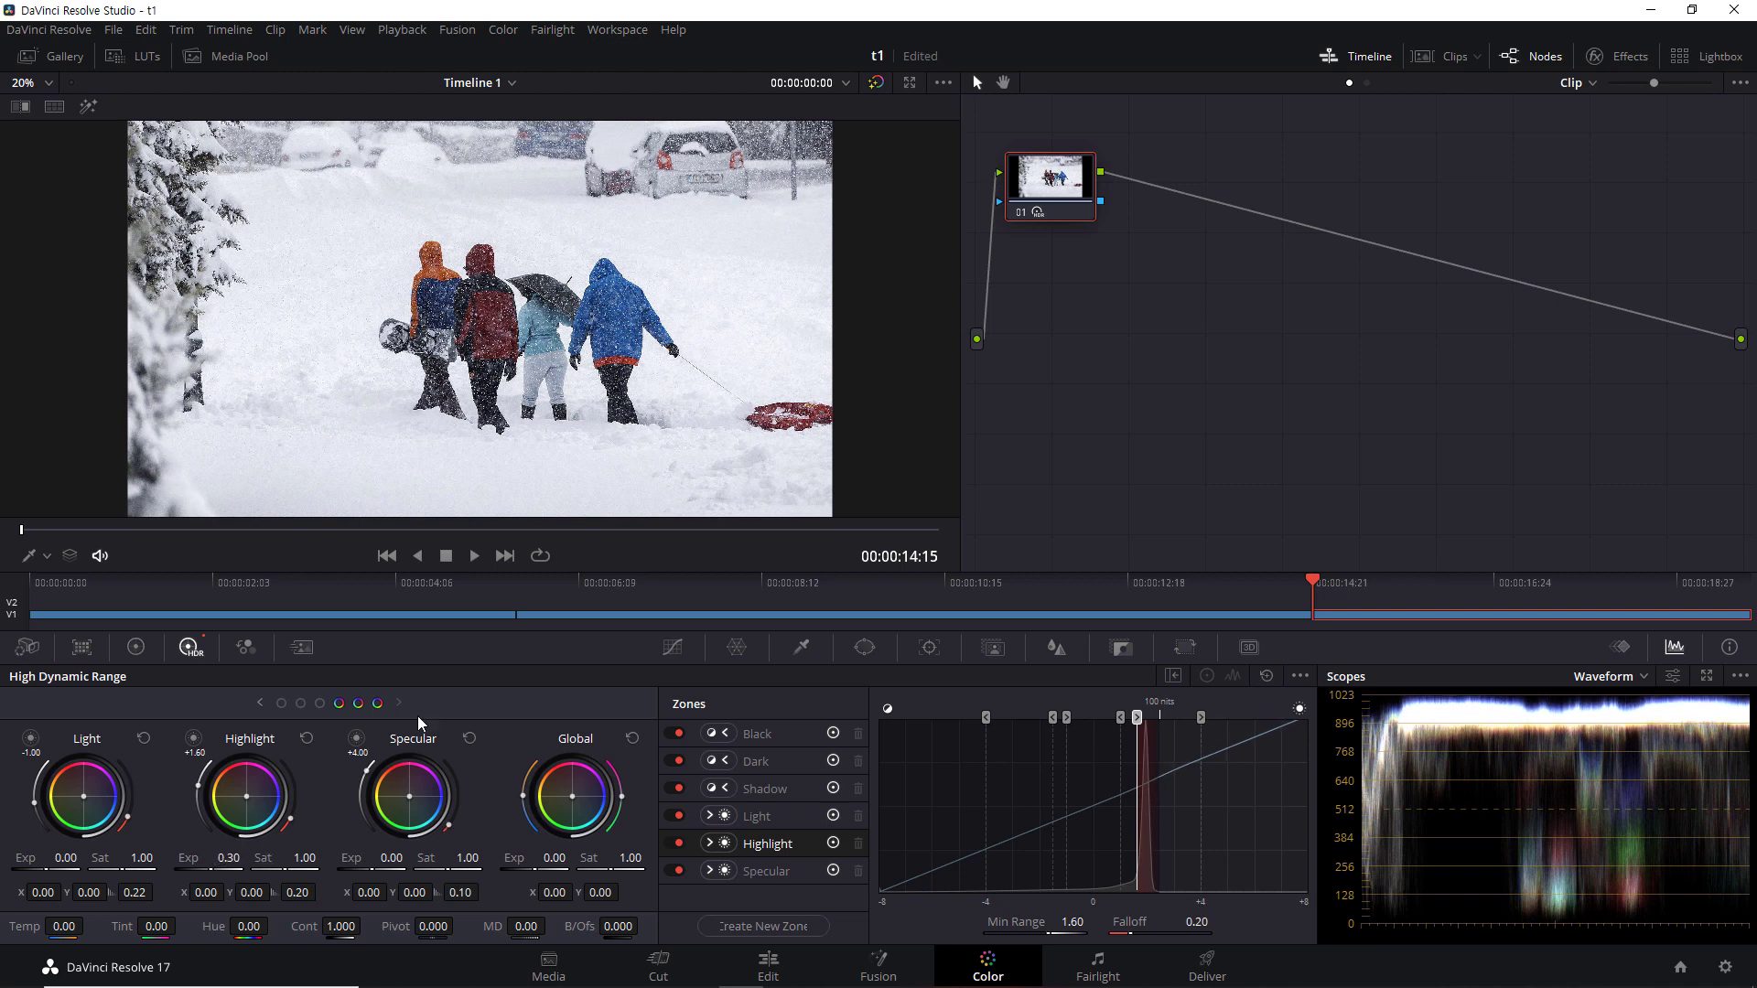
Step: Toggle node 01 off and on to compare the snow image before and after the Highlight exposure adjustment
click(1020, 211)
click(1024, 212)
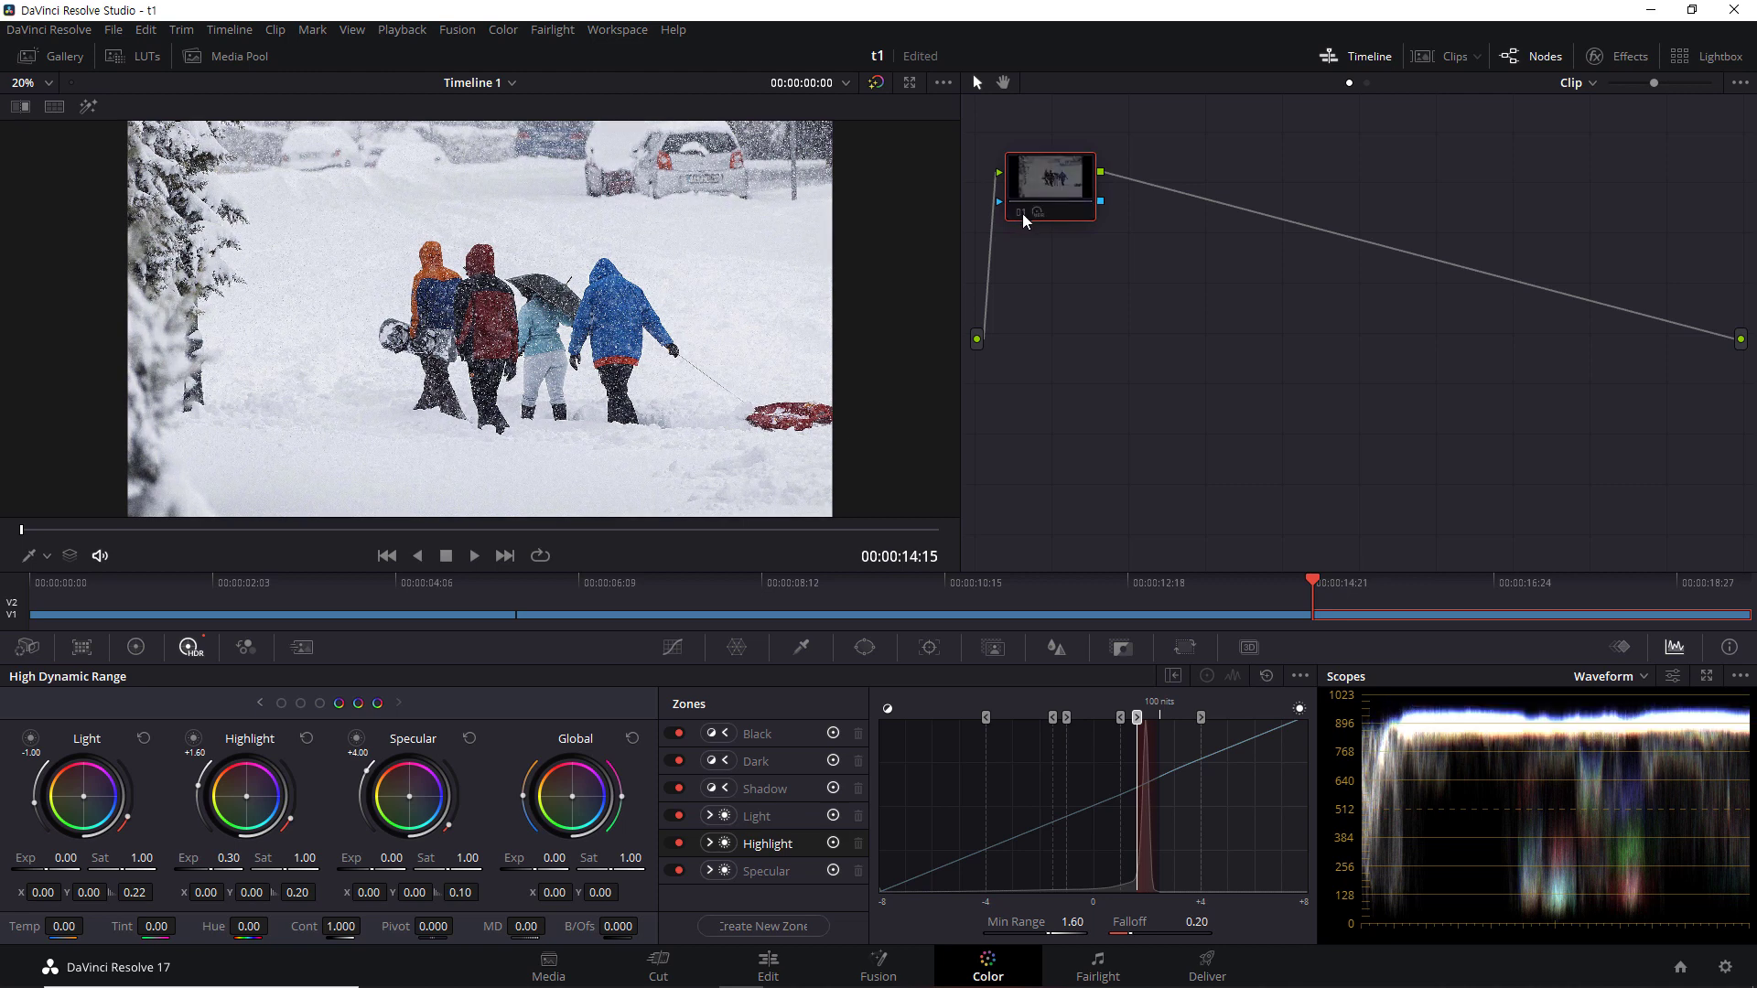
click(1023, 212)
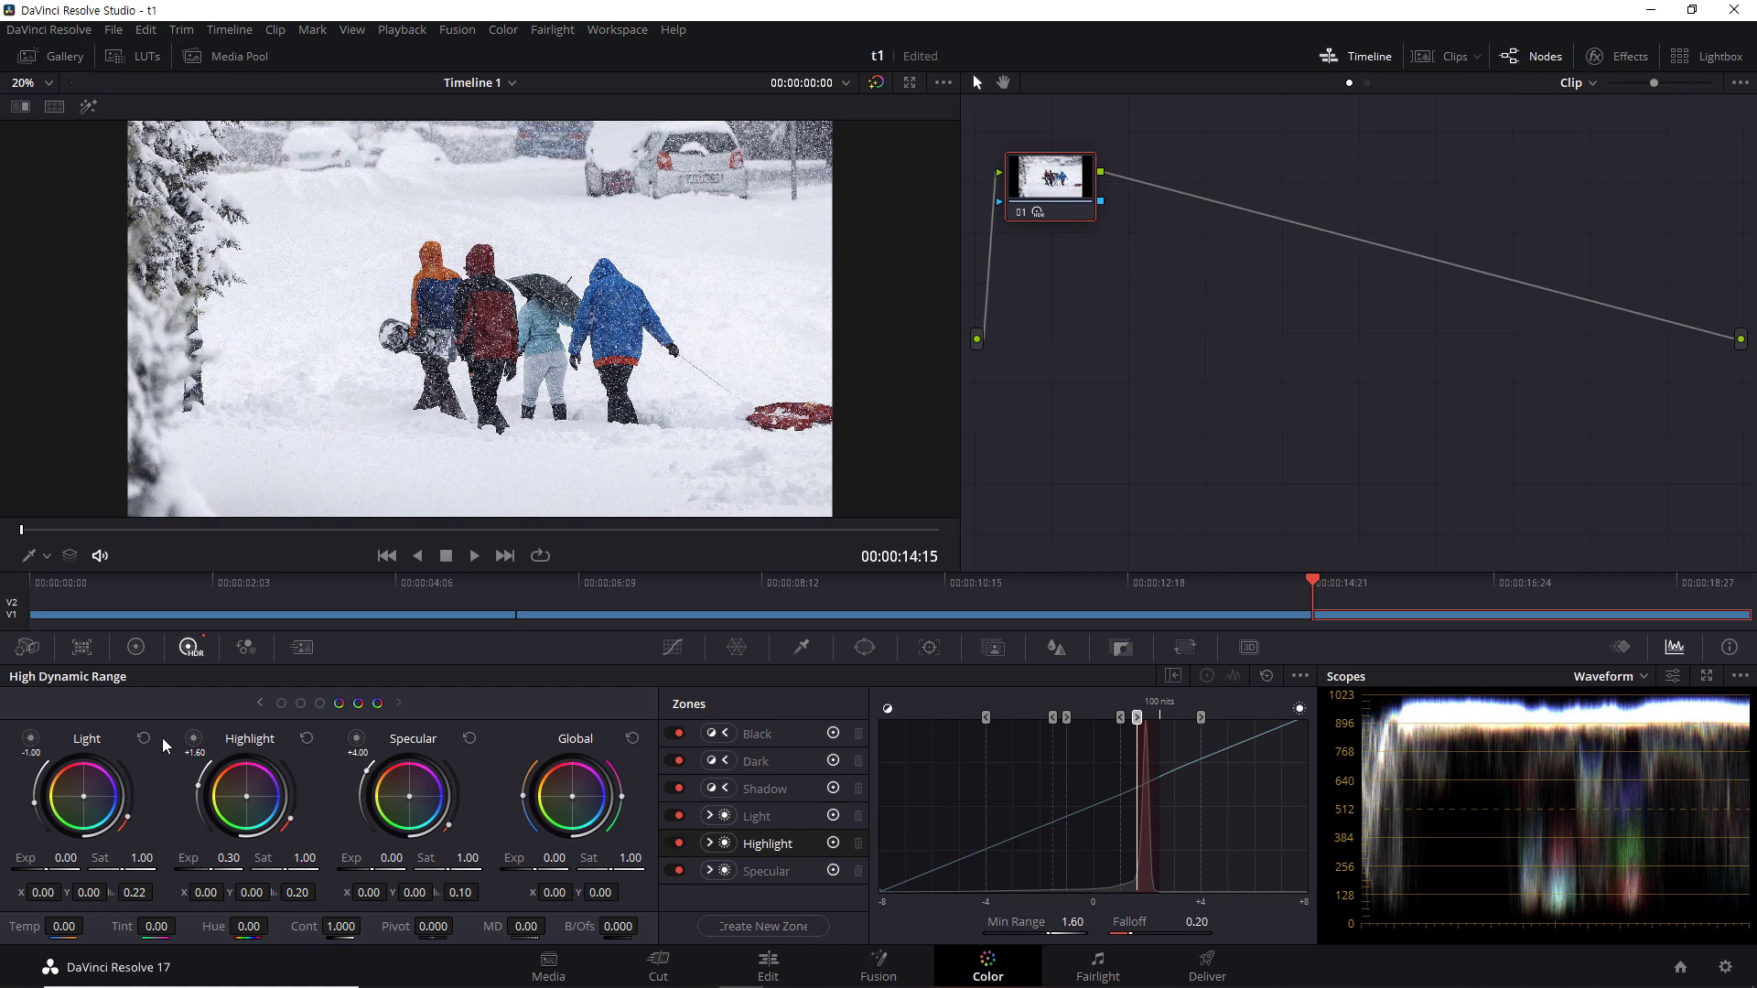
Step: Bring the Shadow zone's wheel into view and preview which parts of the snow image the zone affects
click(30, 739)
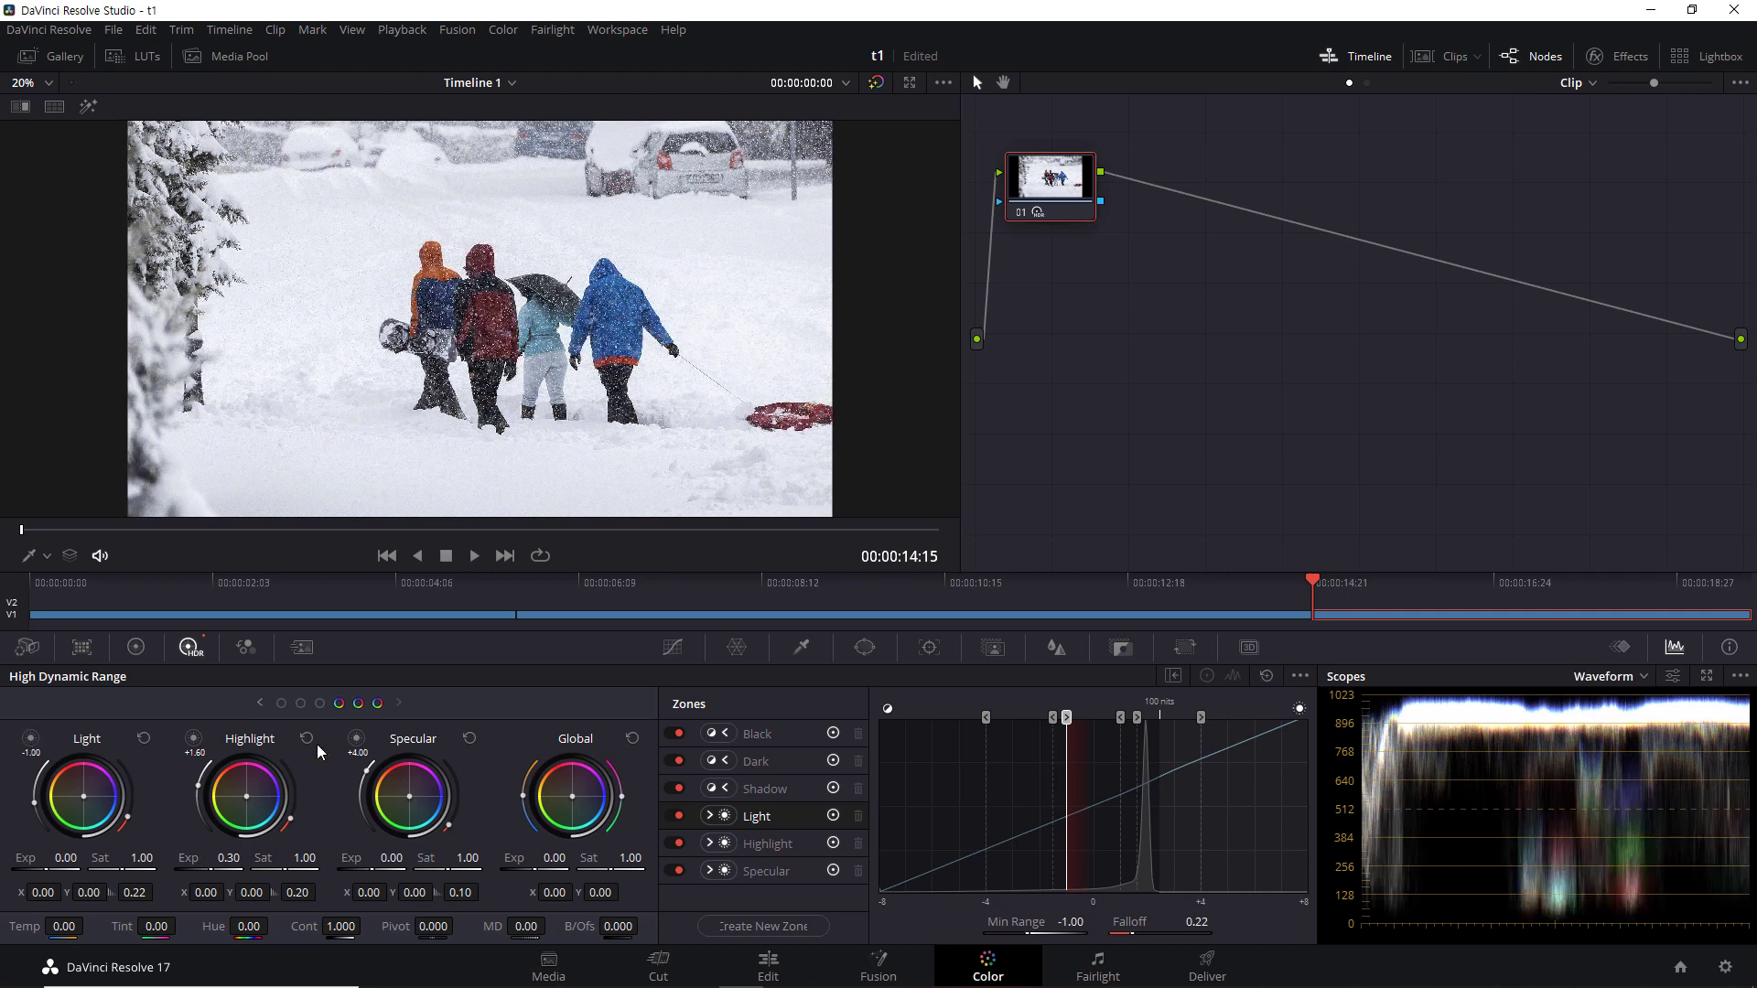
click(320, 703)
click(33, 741)
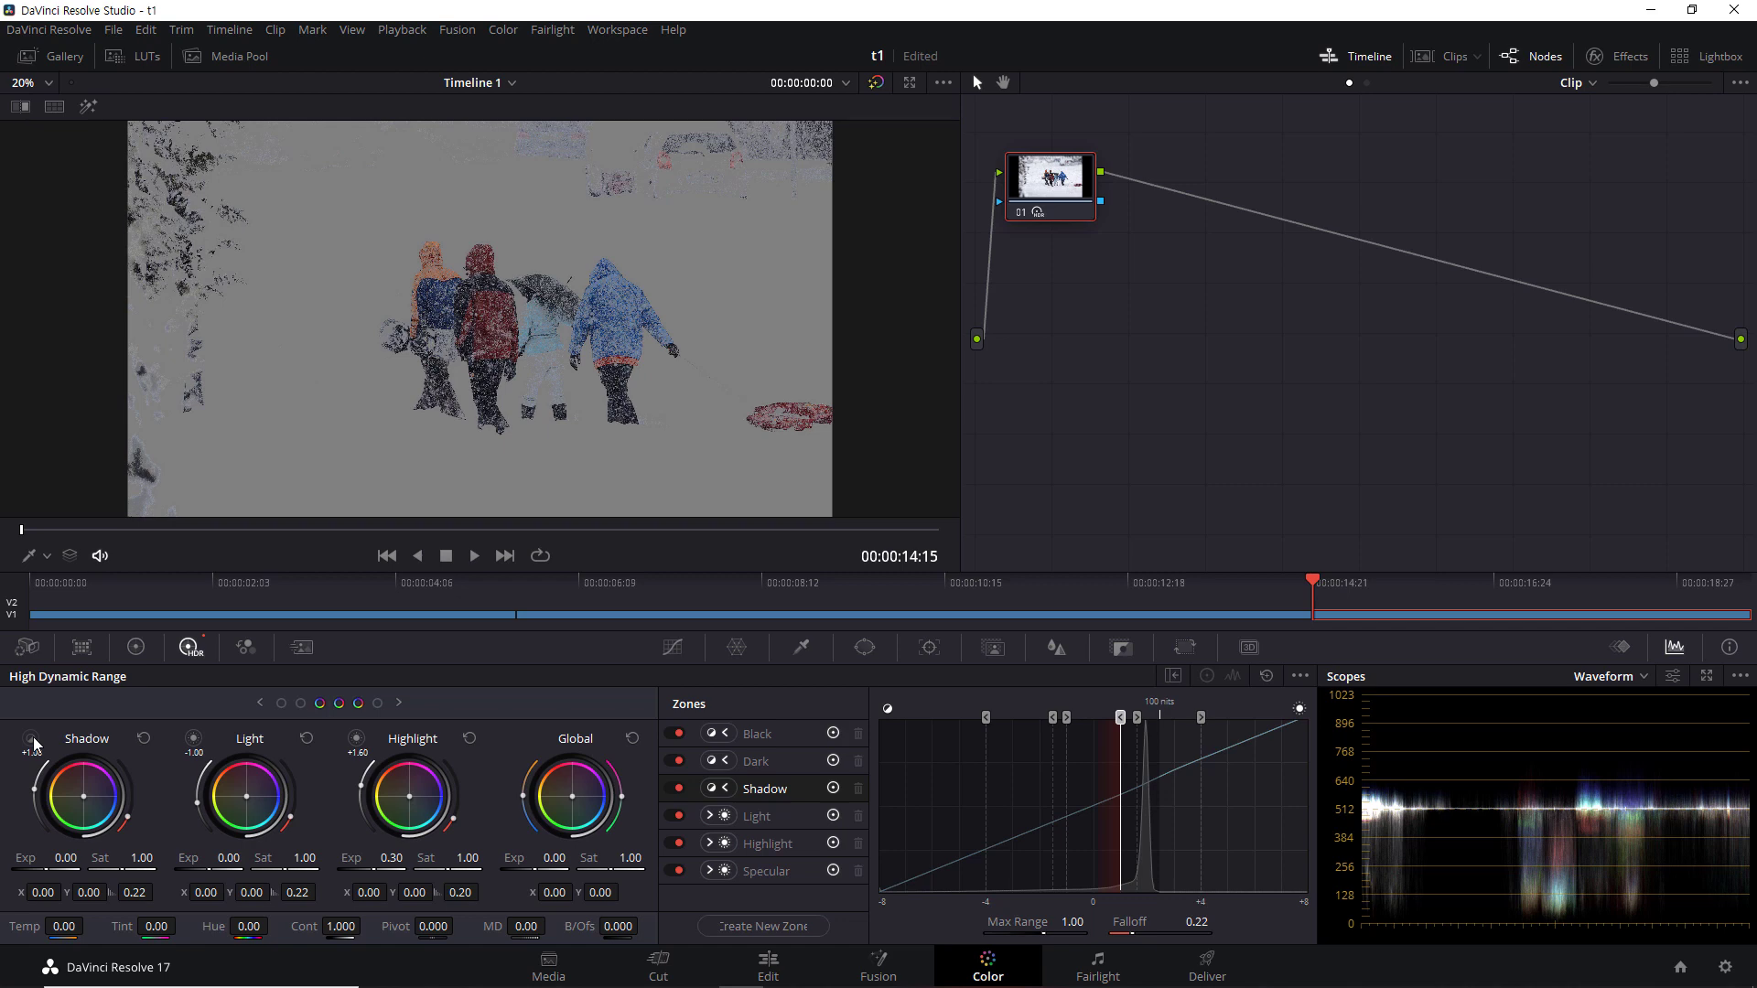
click(32, 741)
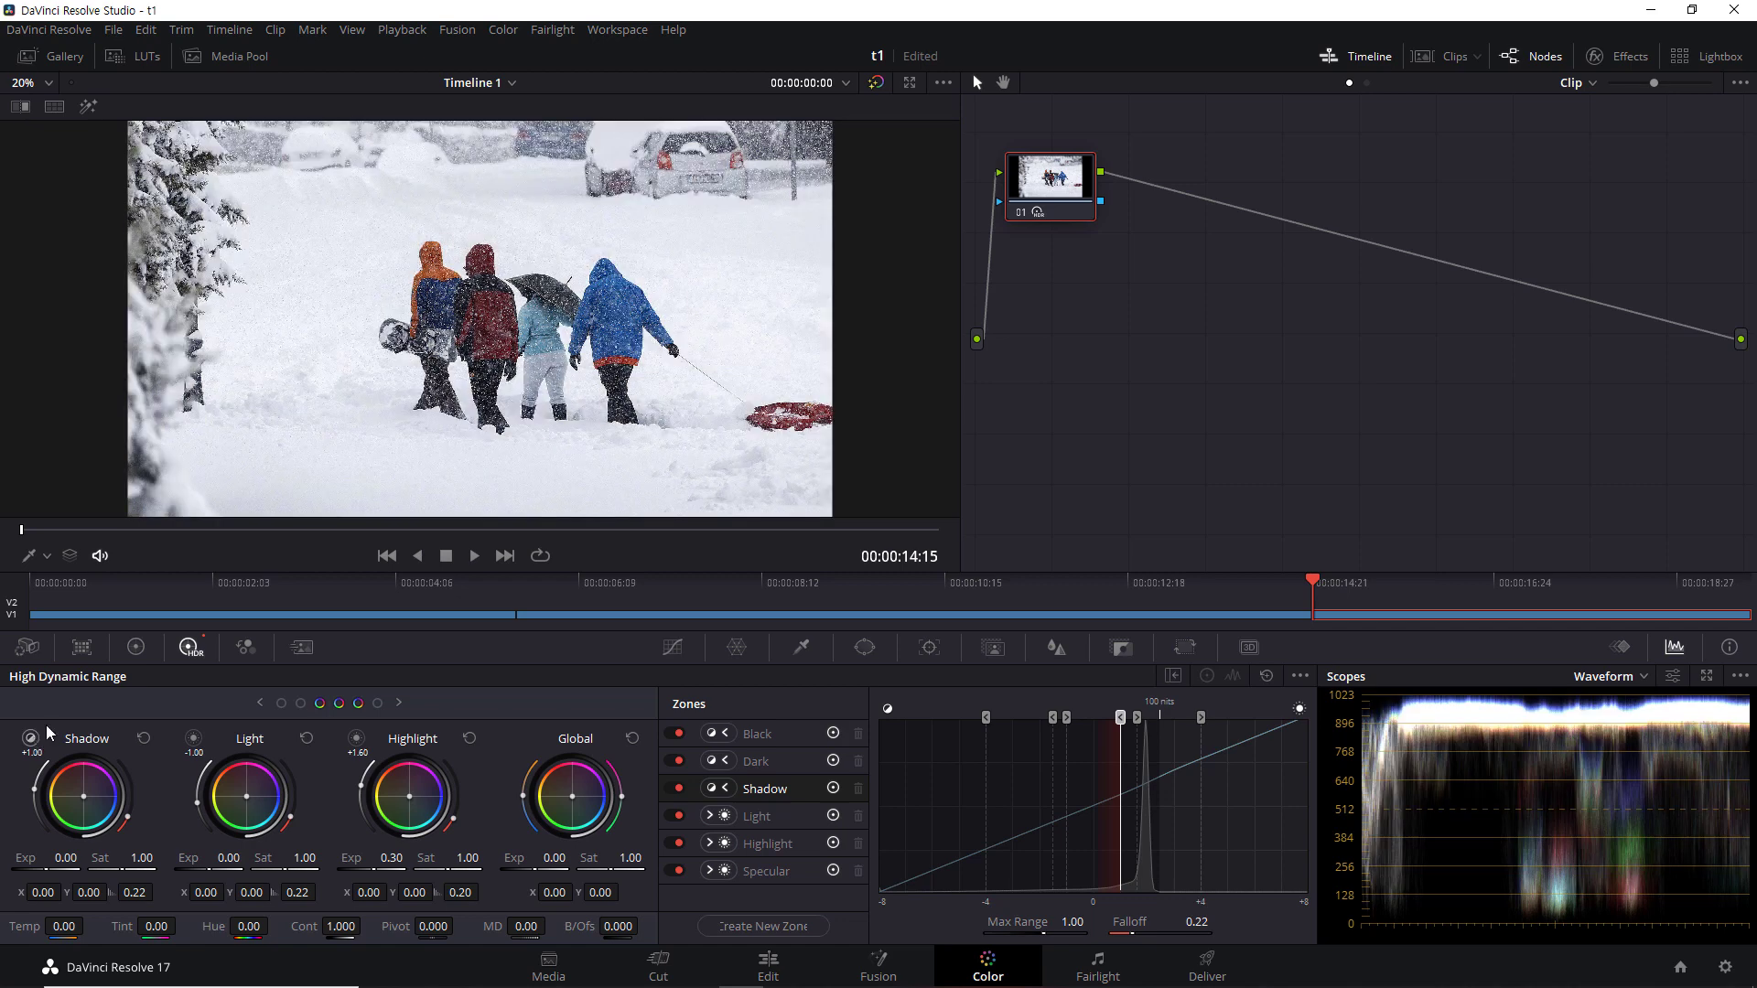
Step: Extend the Shadow zone's maximum range to 1.31, using the viewer highlight only while adjusting it
click(95, 107)
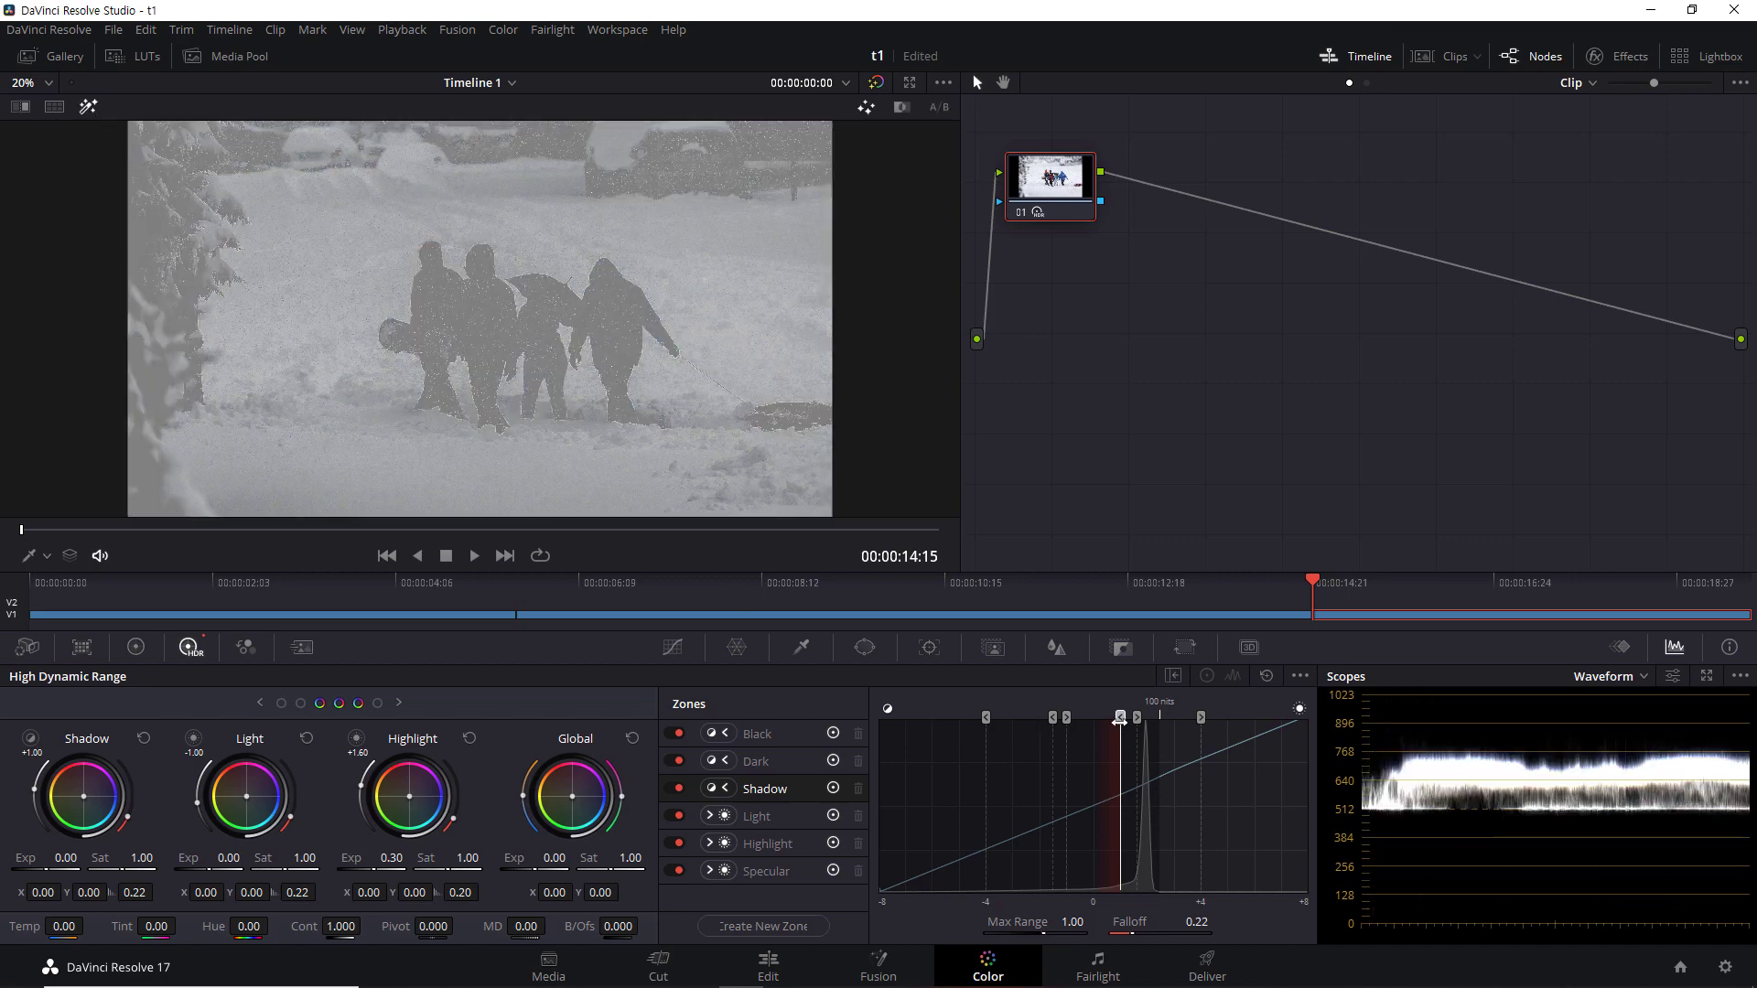
mouse_move(1120, 718)
mouse_down()
mouse_move(1076, 722)
mouse_move(1122, 720)
mouse_up()
drag(1128, 720, 1130, 724)
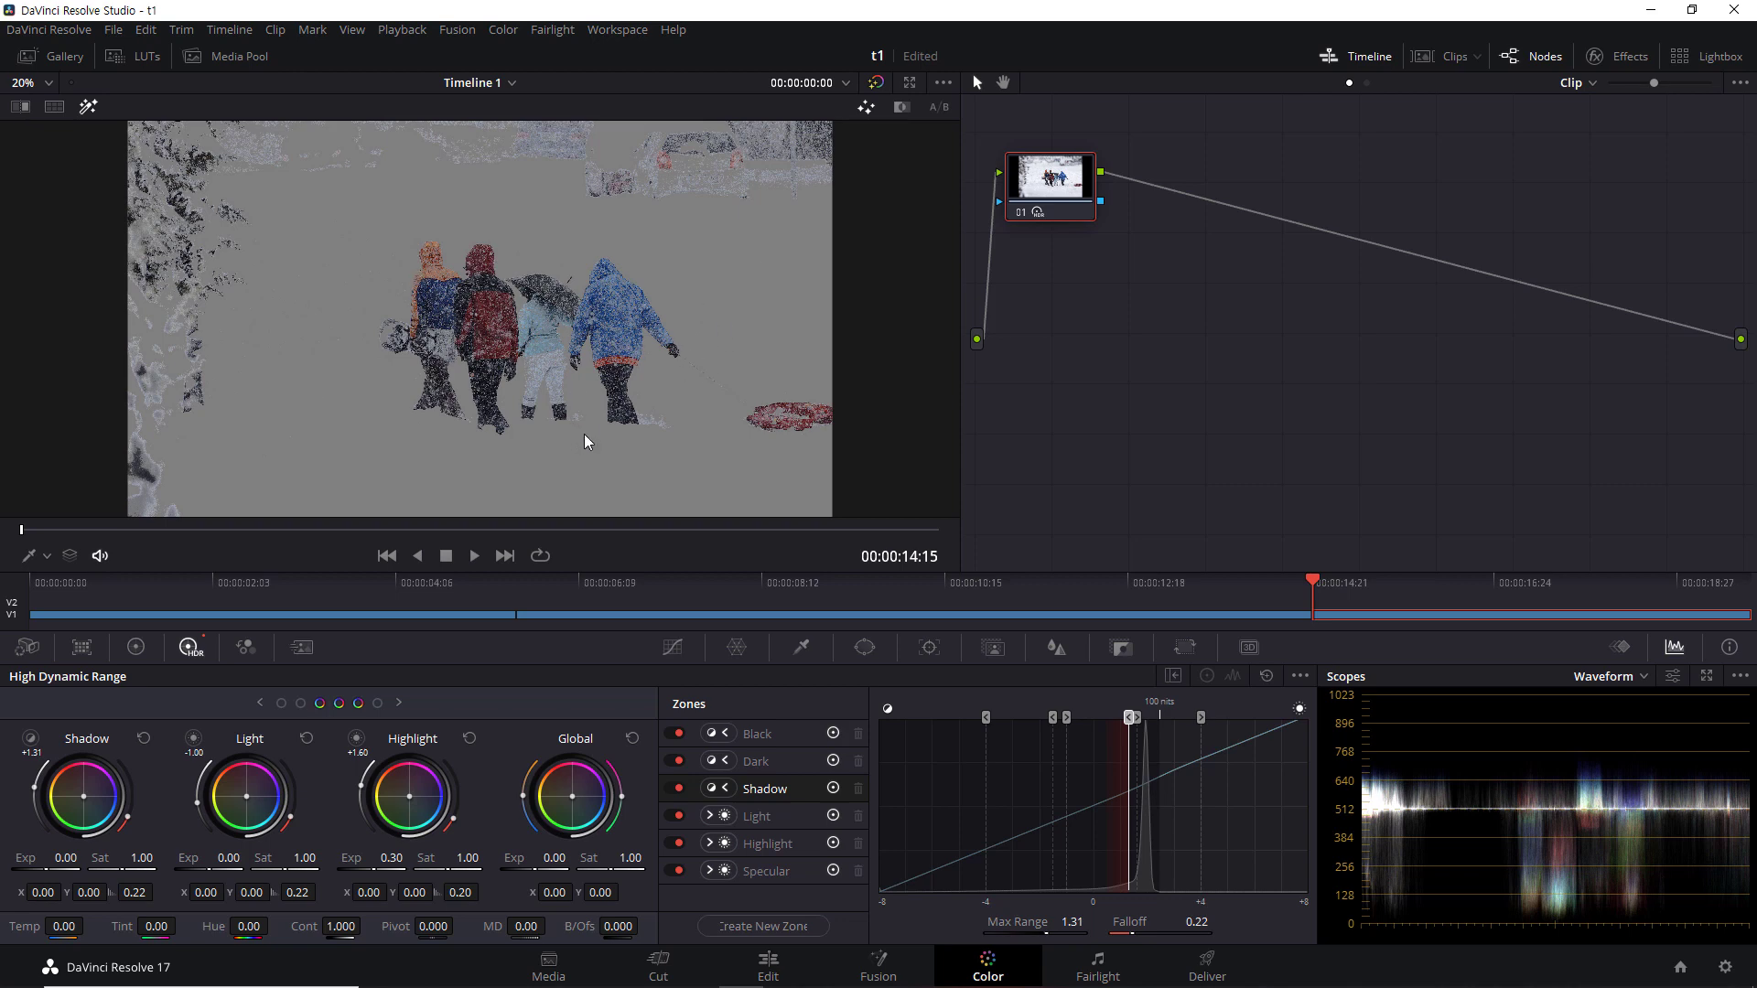
click(92, 106)
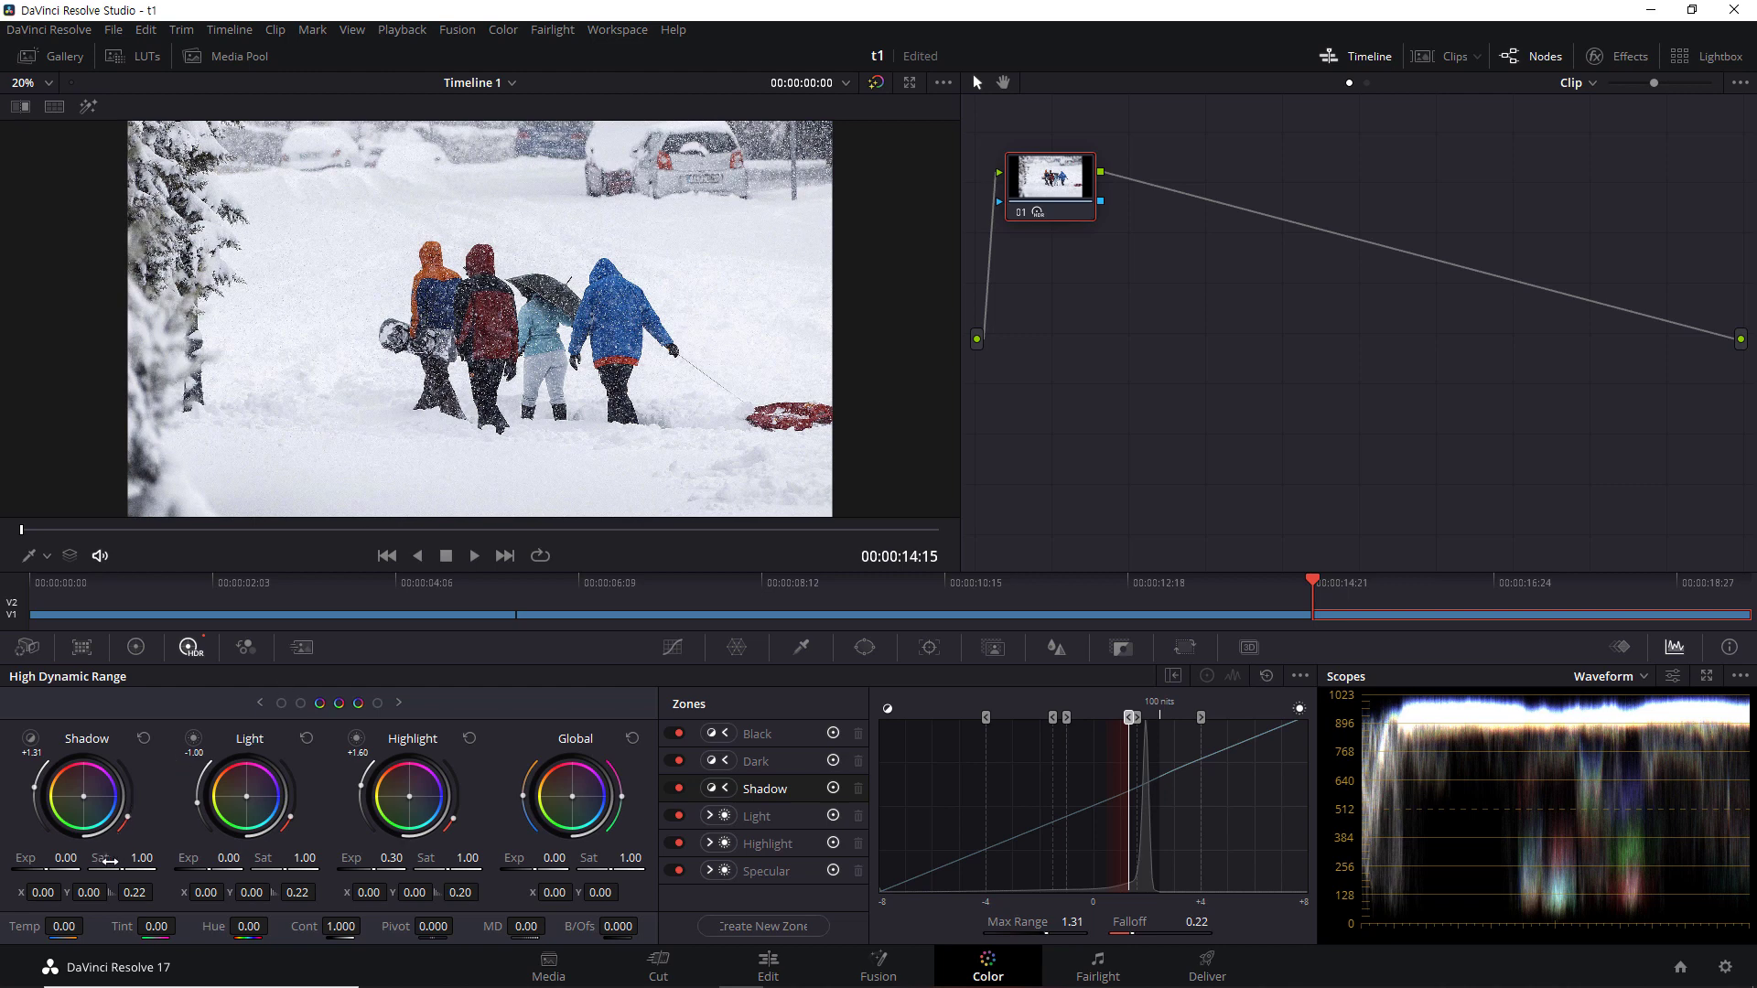
Step: Raise the Shadow zone's saturation to 2.00 and compare the snow image with node 01 off and on
mouse_move(101, 857)
mouse_down()
mouse_move(140, 867)
mouse_move(115, 860)
mouse_up()
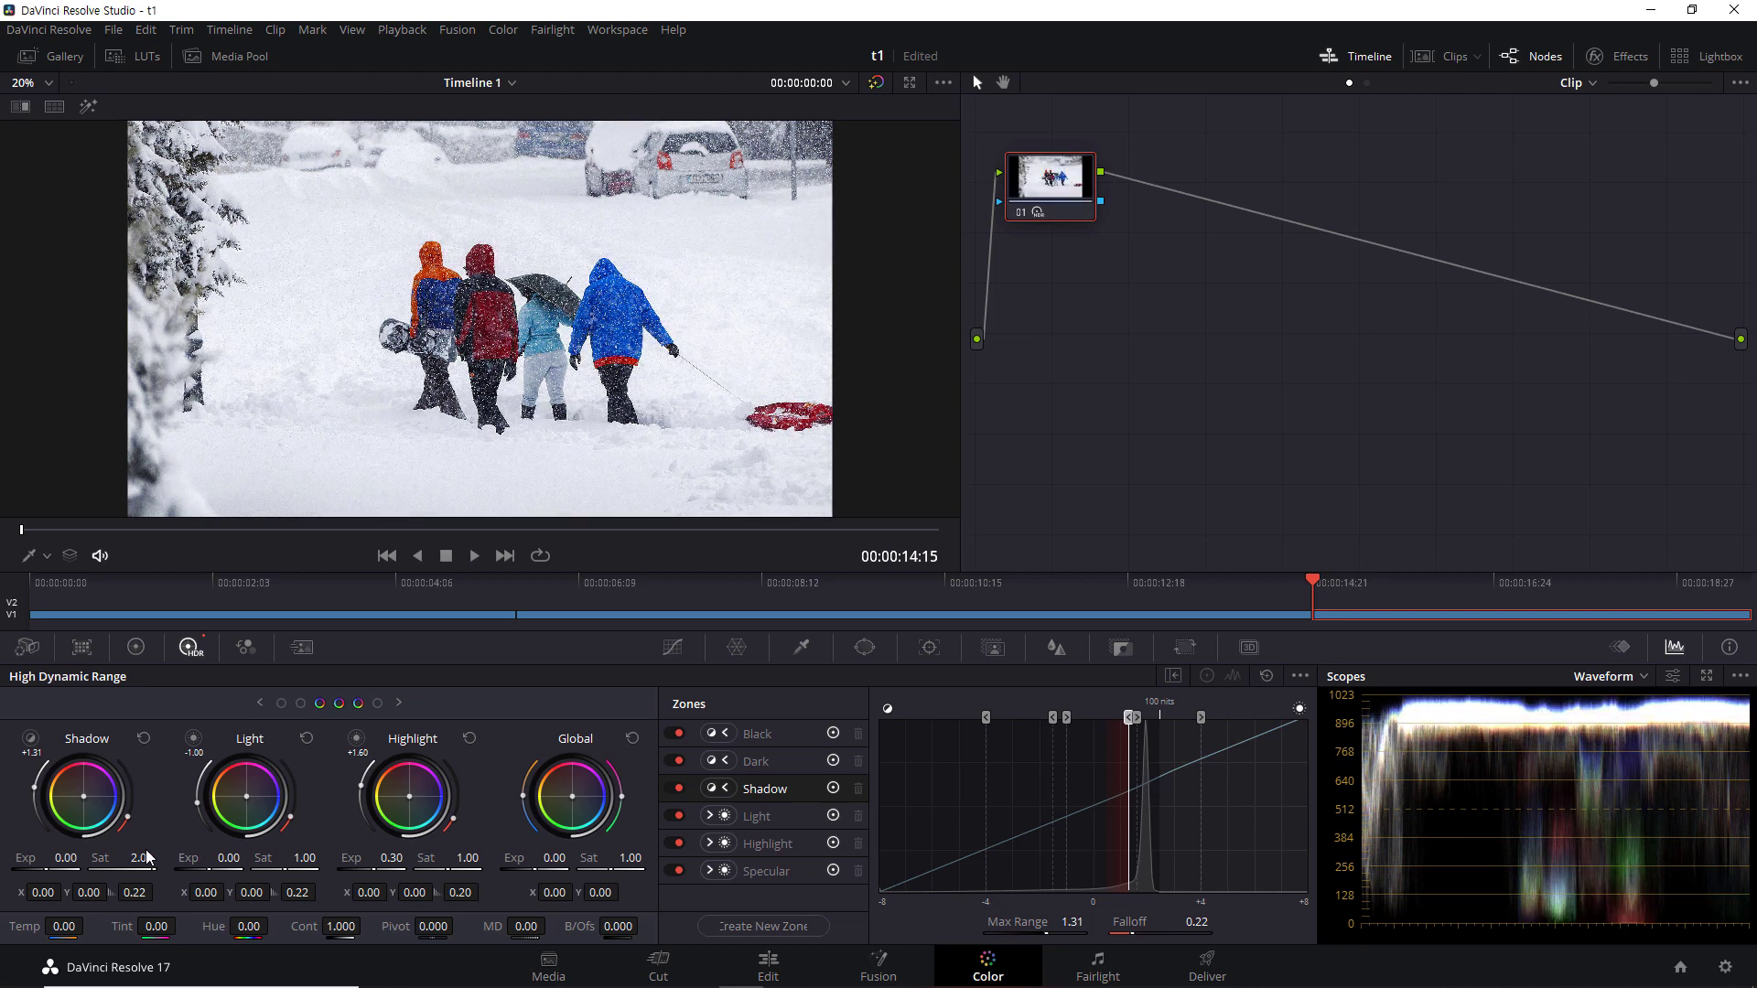
click(1019, 212)
click(1019, 211)
click(1018, 211)
Step: Raise the Shadow zone's exposure to 1.42 and toggle node 01 repeatedly to compare the people's clothing with the original
drag(66, 857, 163, 858)
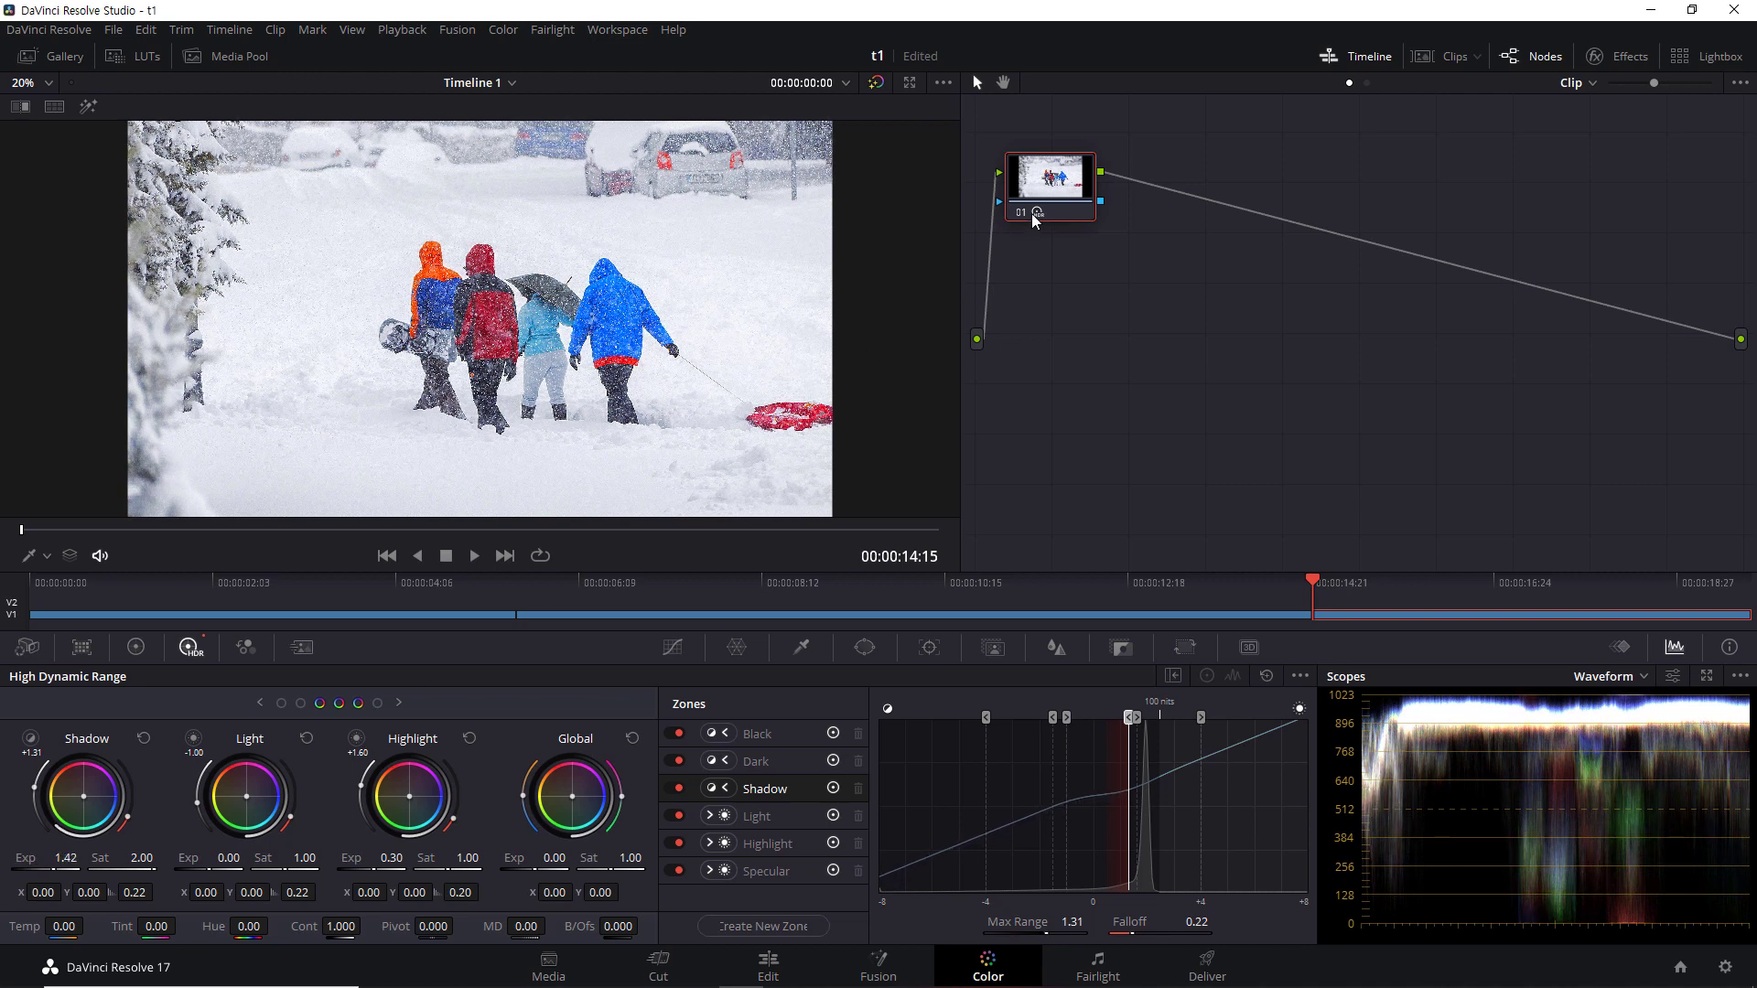
click(1021, 213)
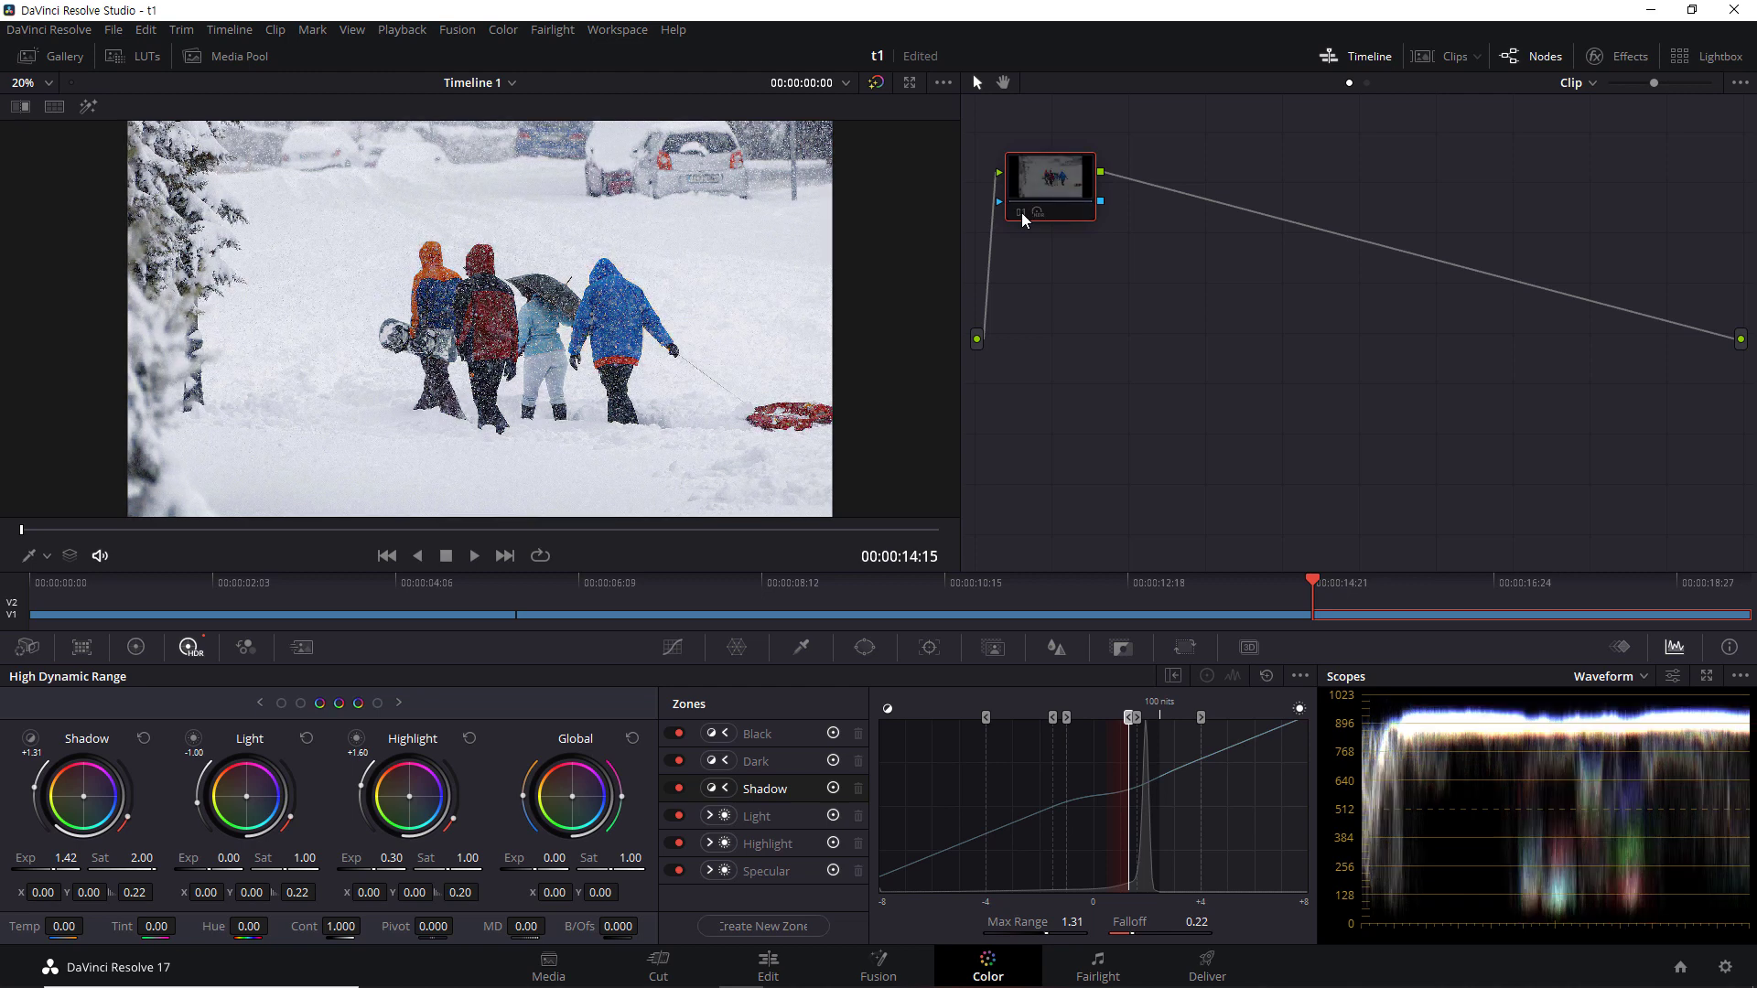
click(1021, 212)
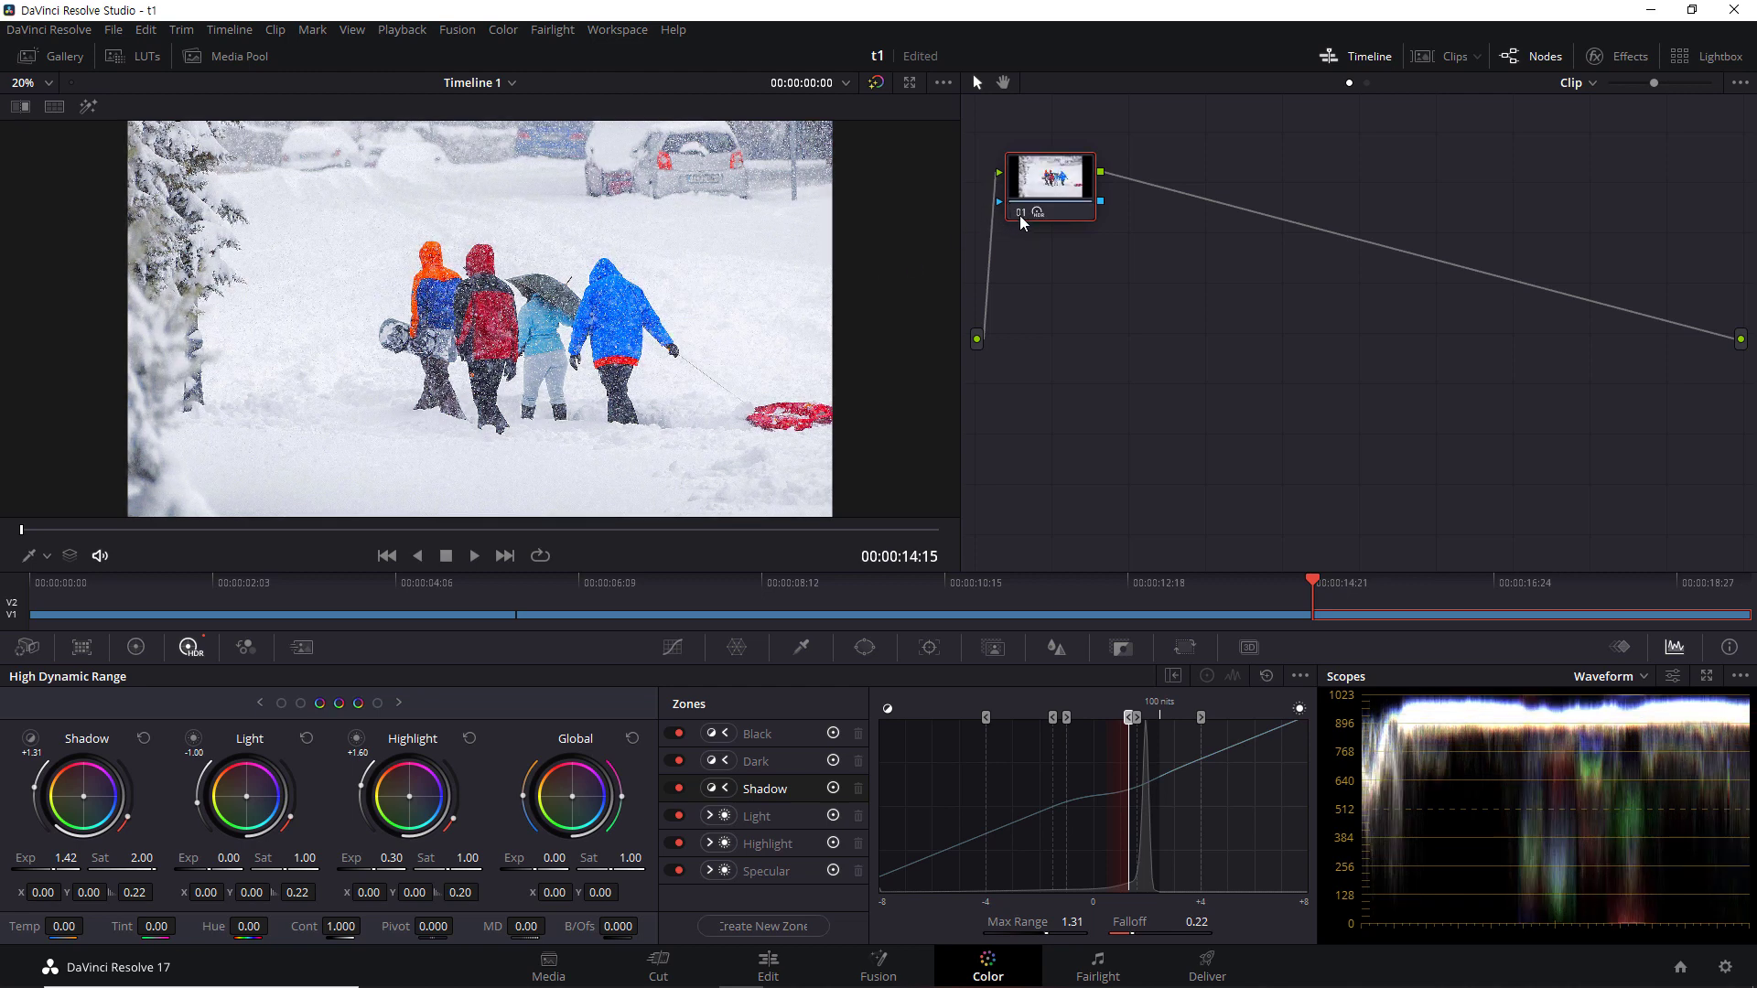
click(1021, 212)
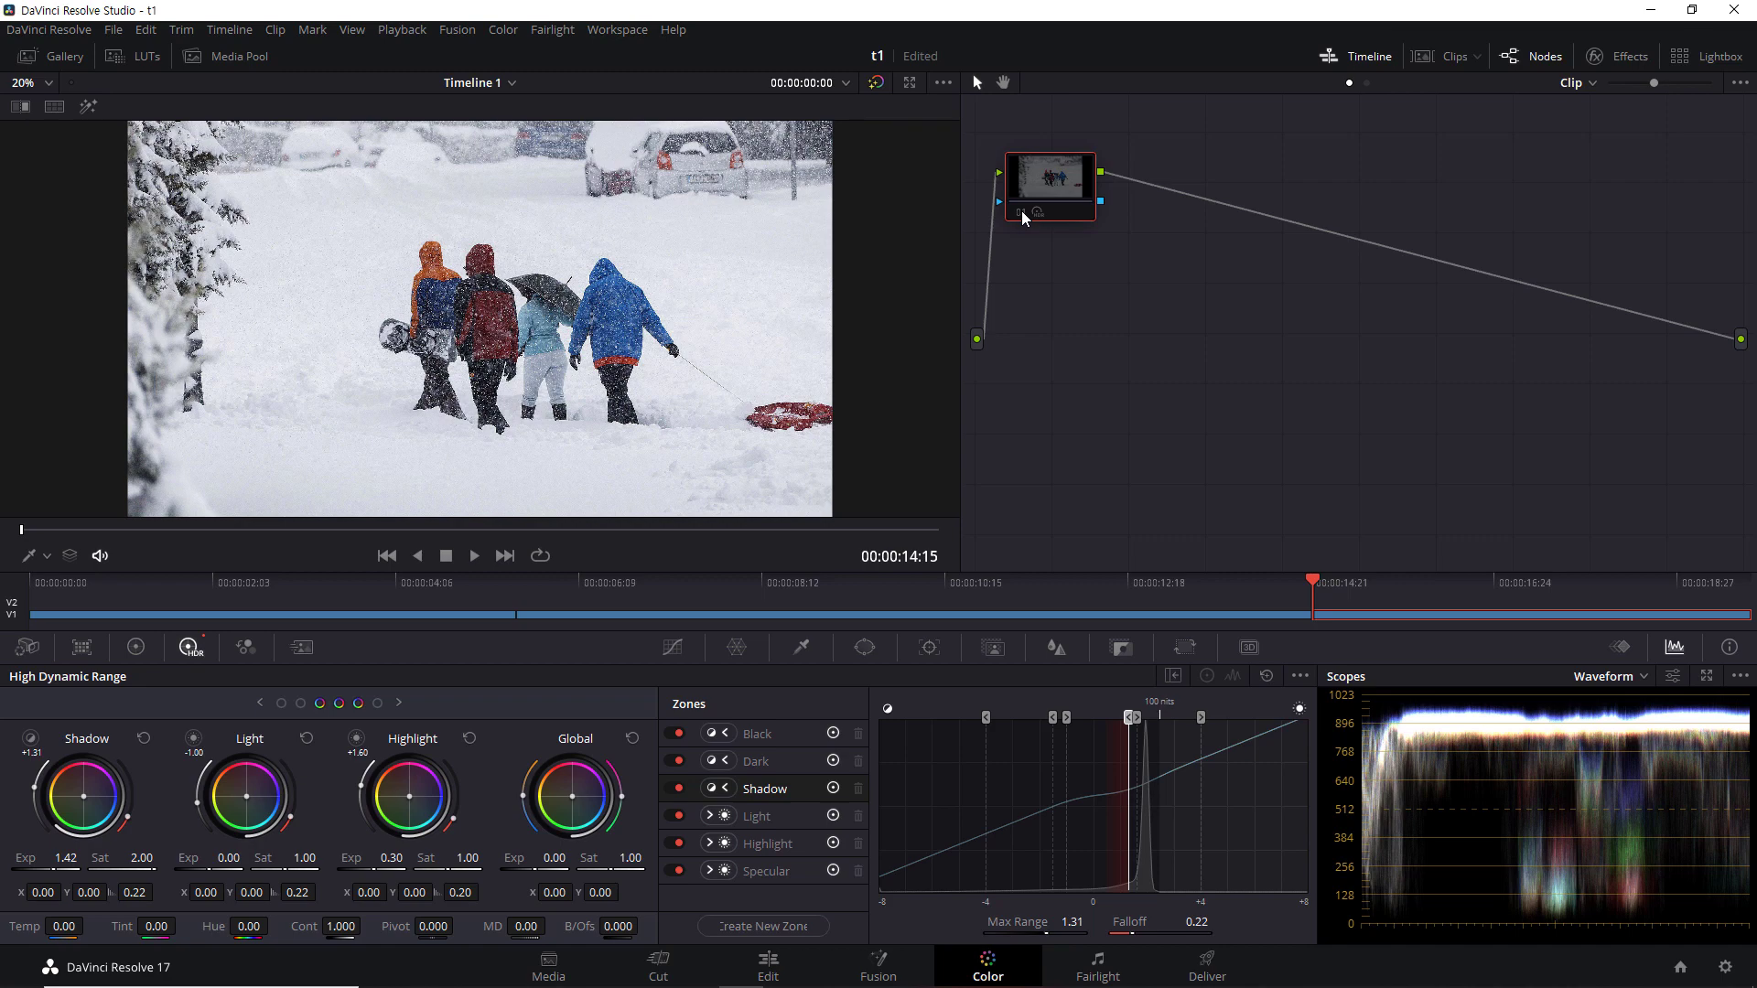
click(1022, 212)
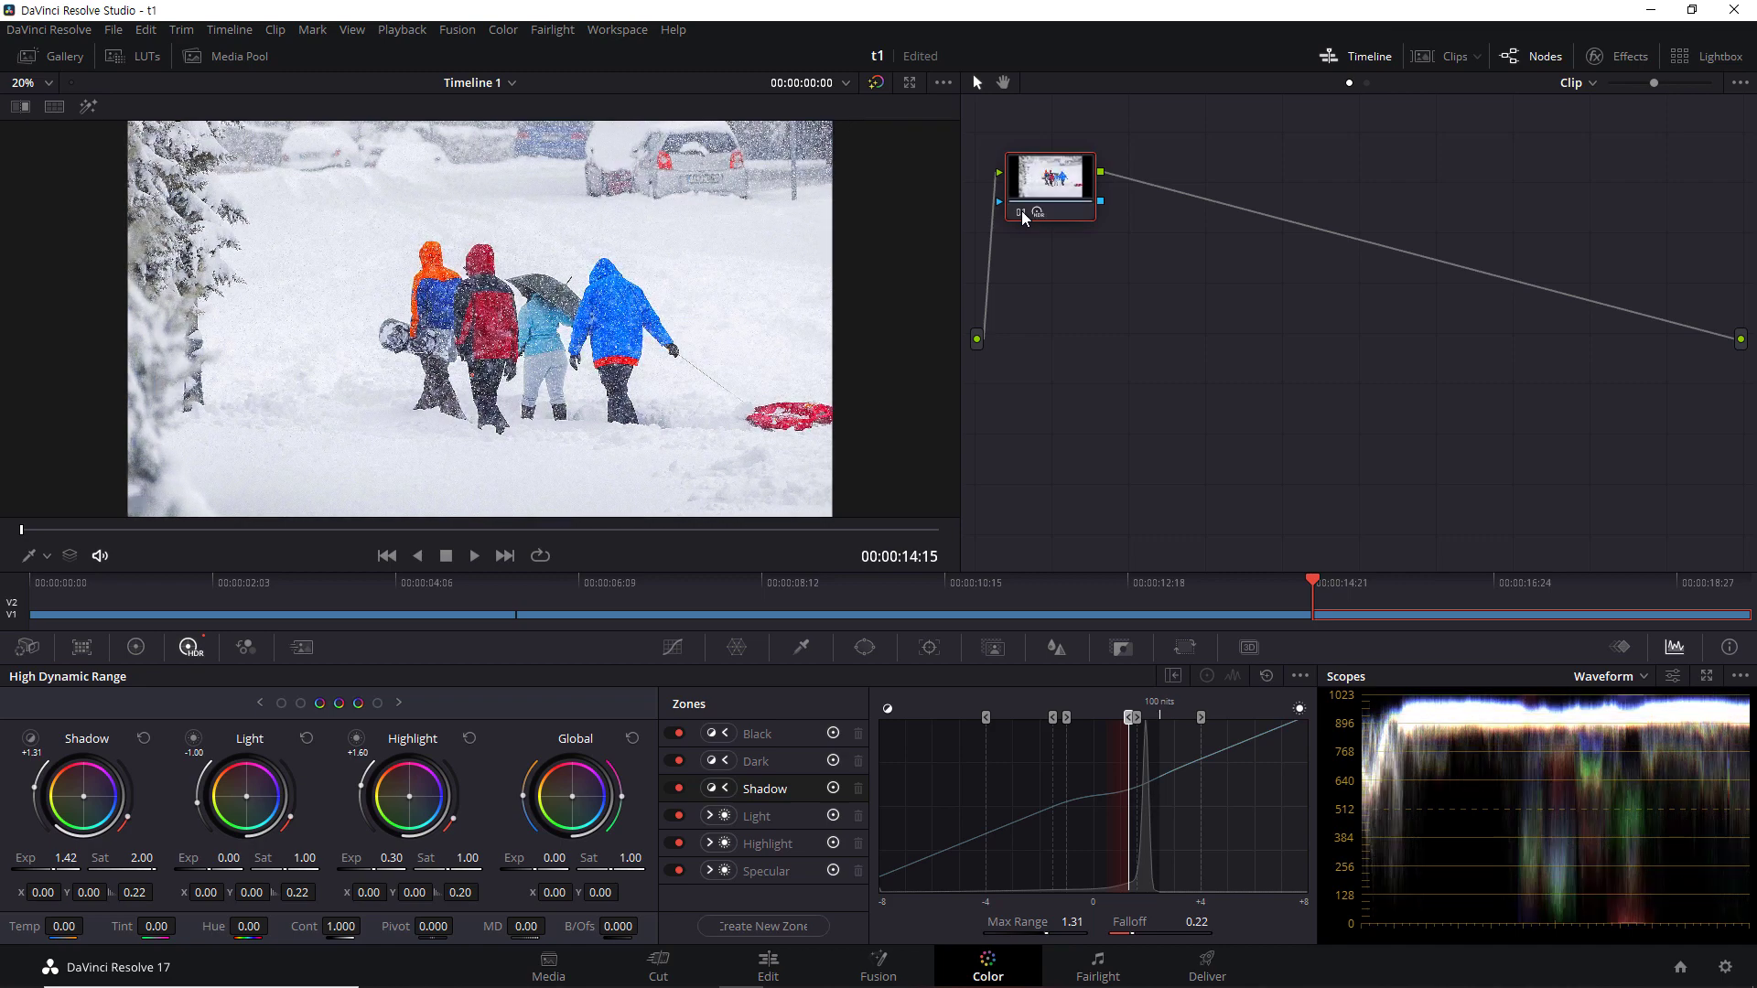
click(1021, 212)
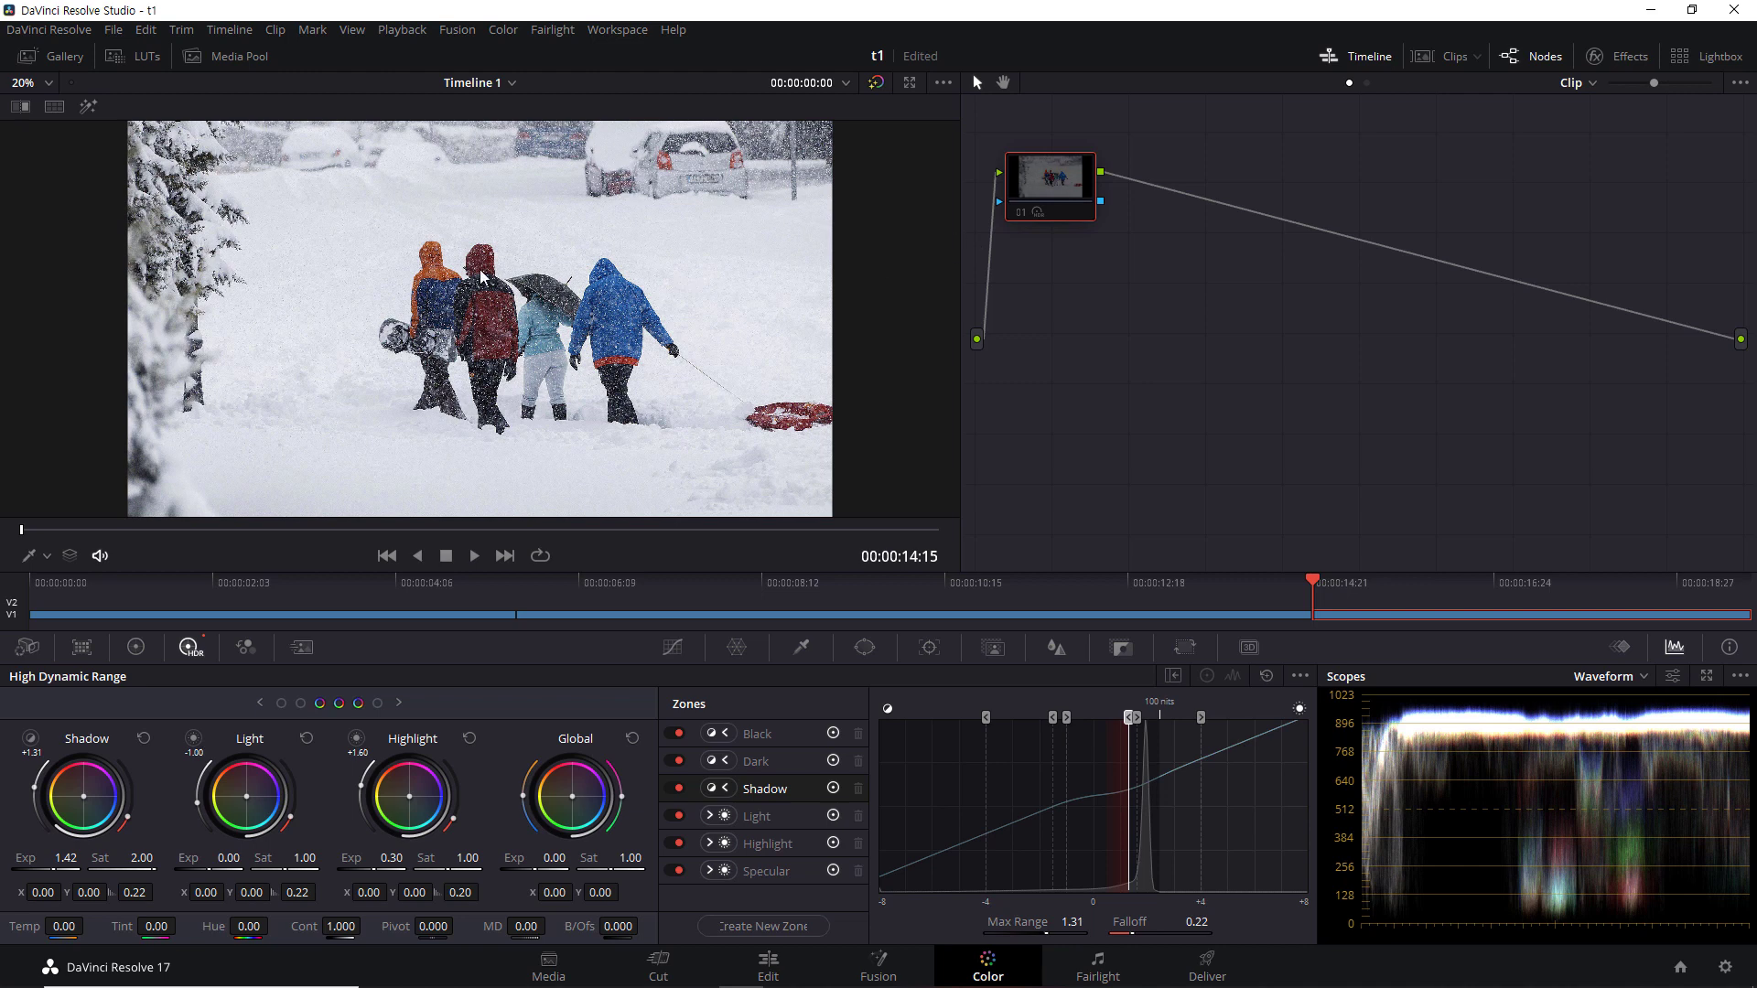
Step: Reduce the Shadow zone's exposure to 1.10 and compare the snow image with node 01 off and on
click(62, 859)
text(1)
key(Return)
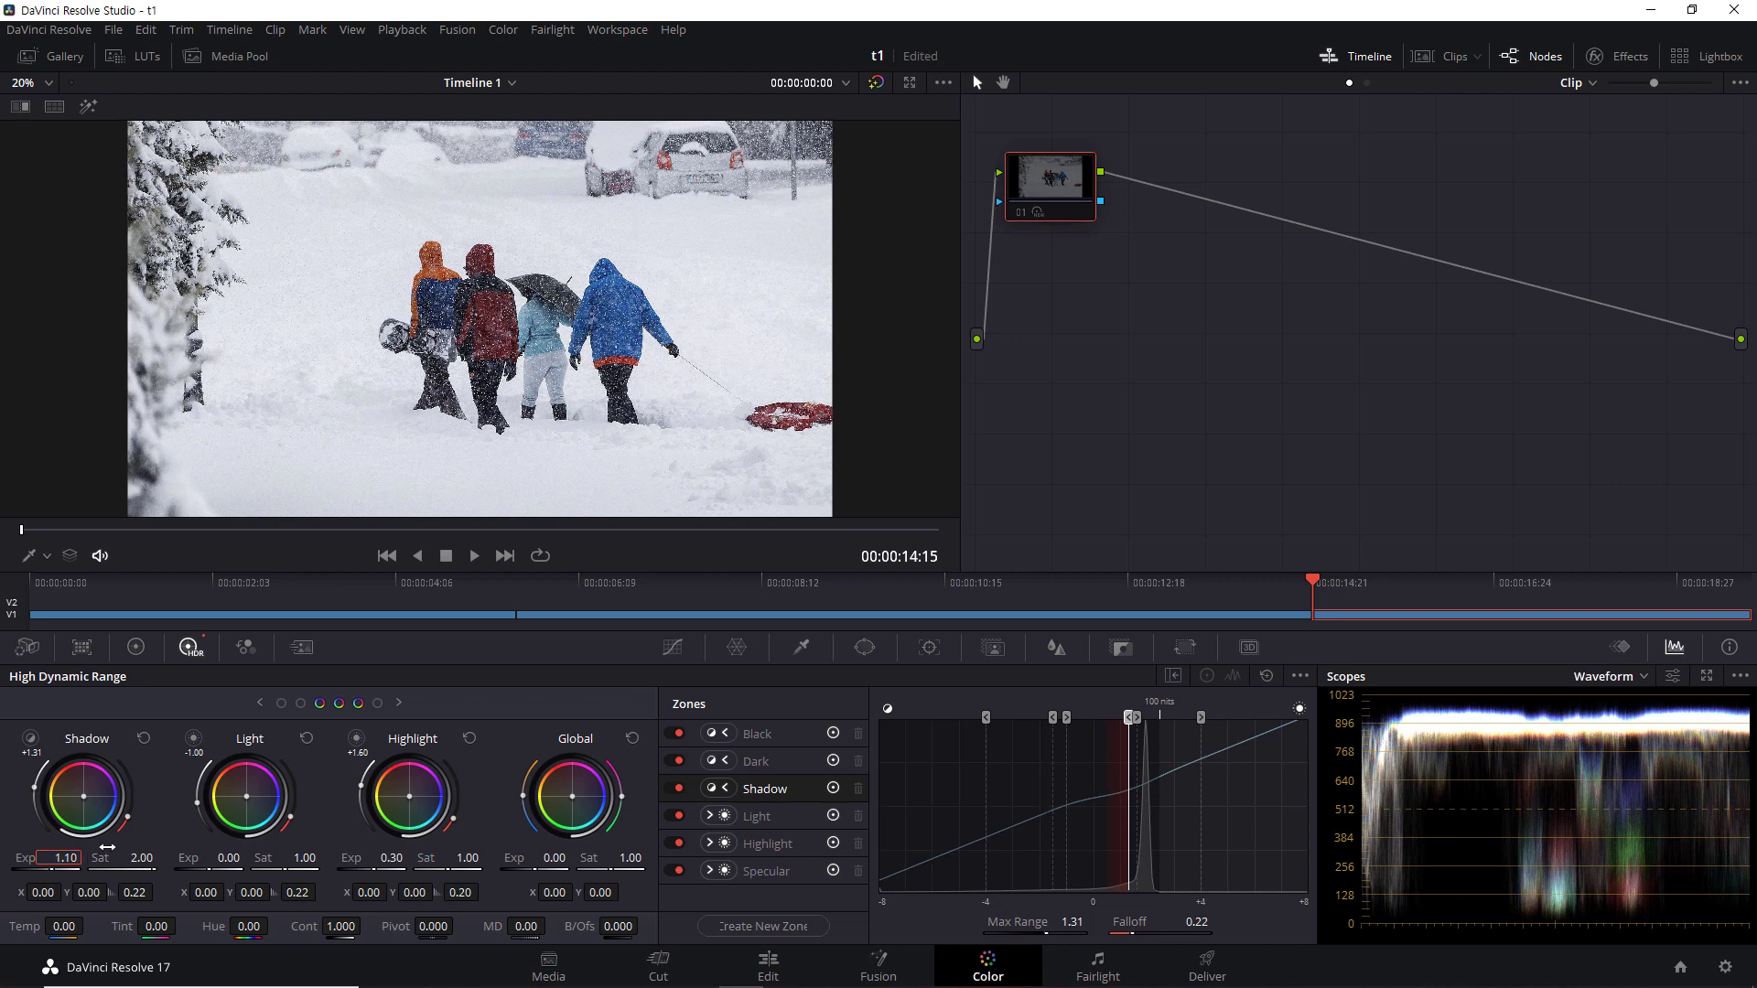
click(1024, 212)
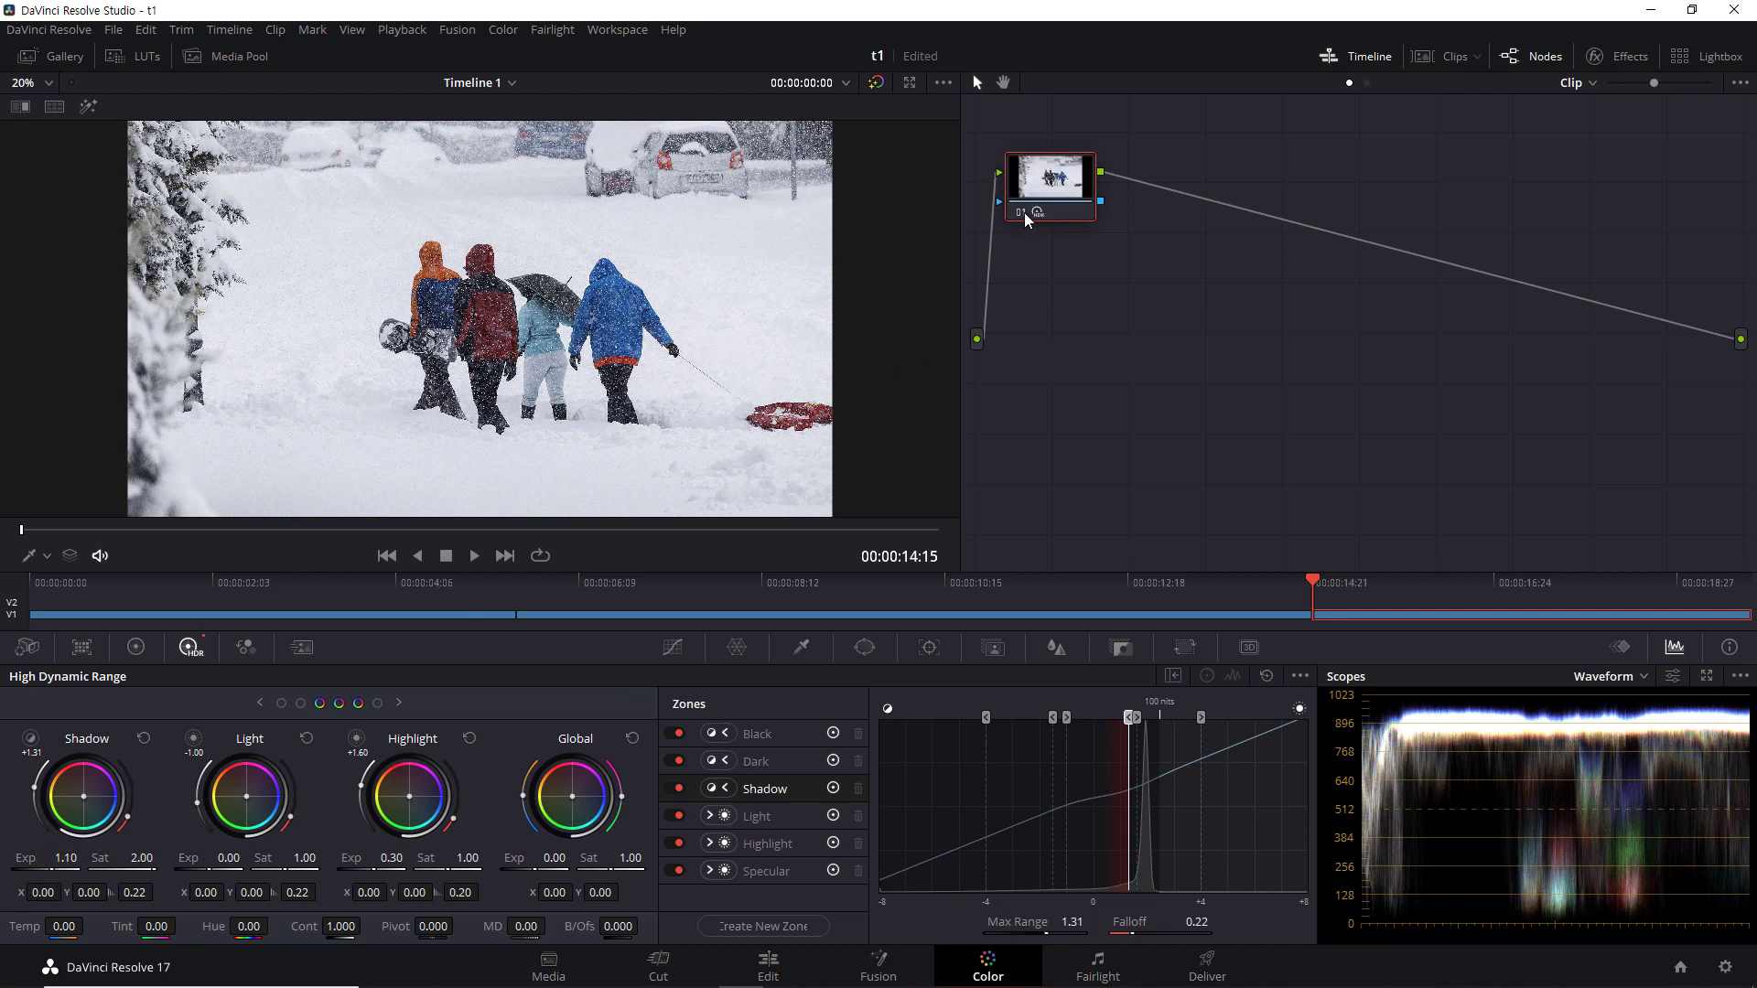
click(1024, 212)
click(1024, 213)
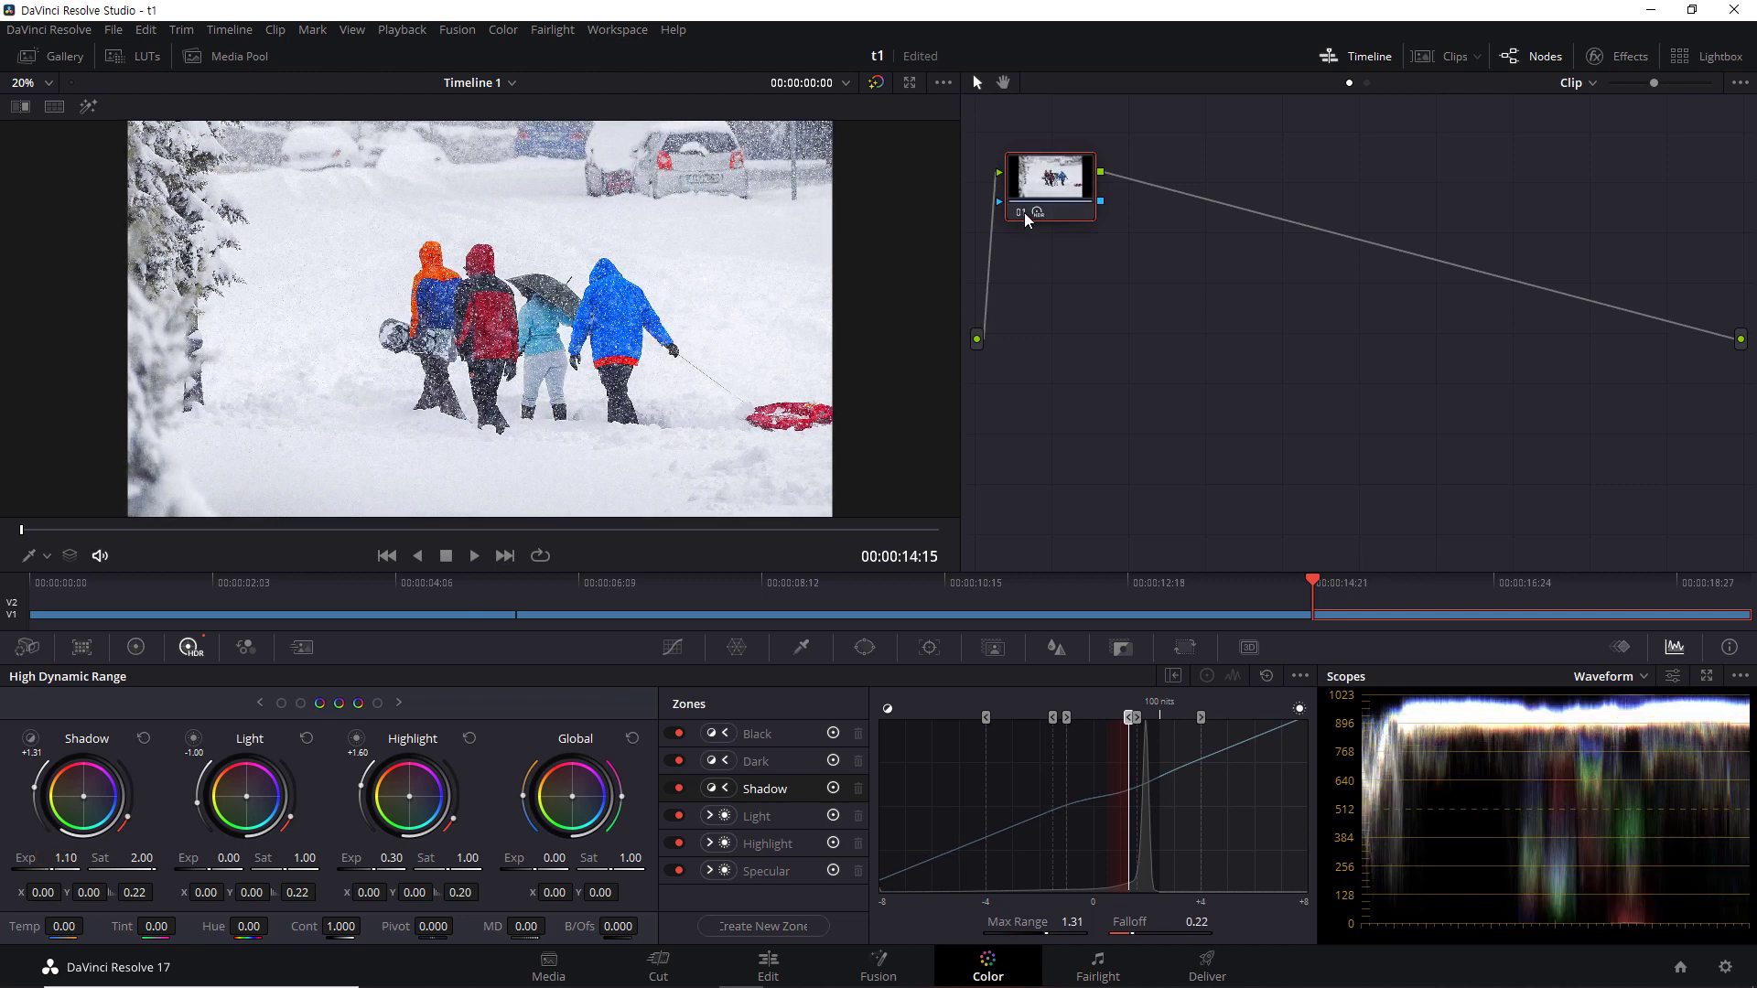
click(1024, 212)
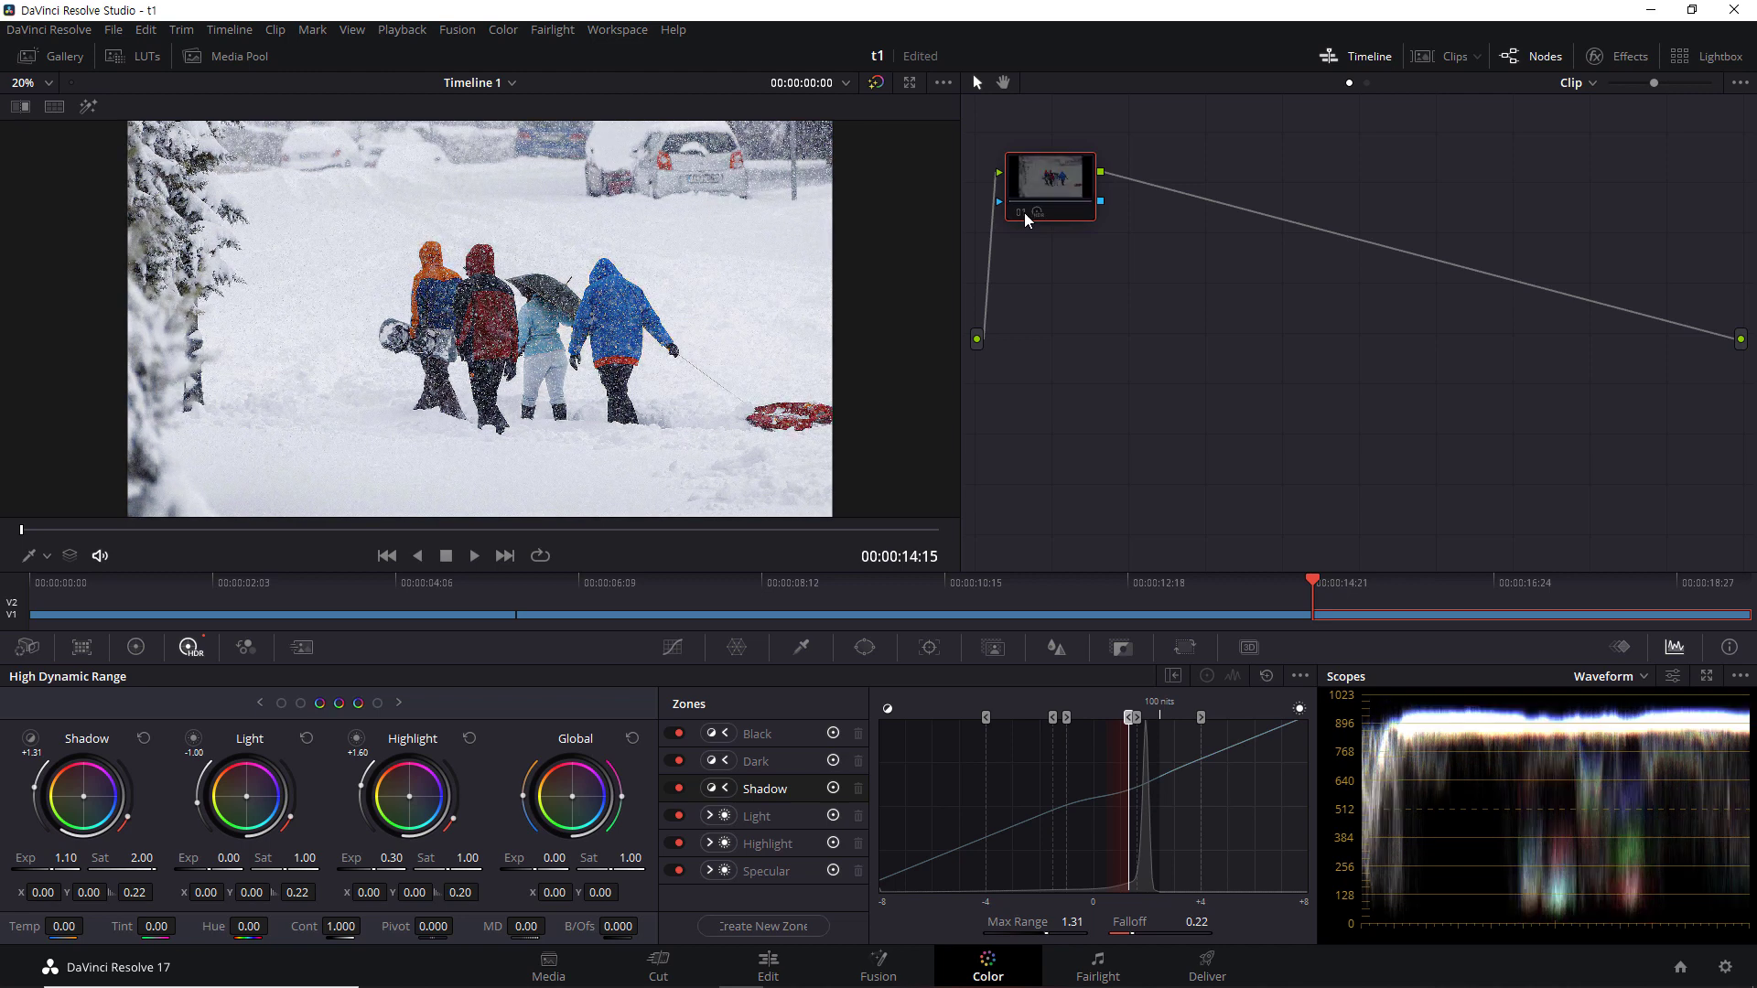
click(1024, 212)
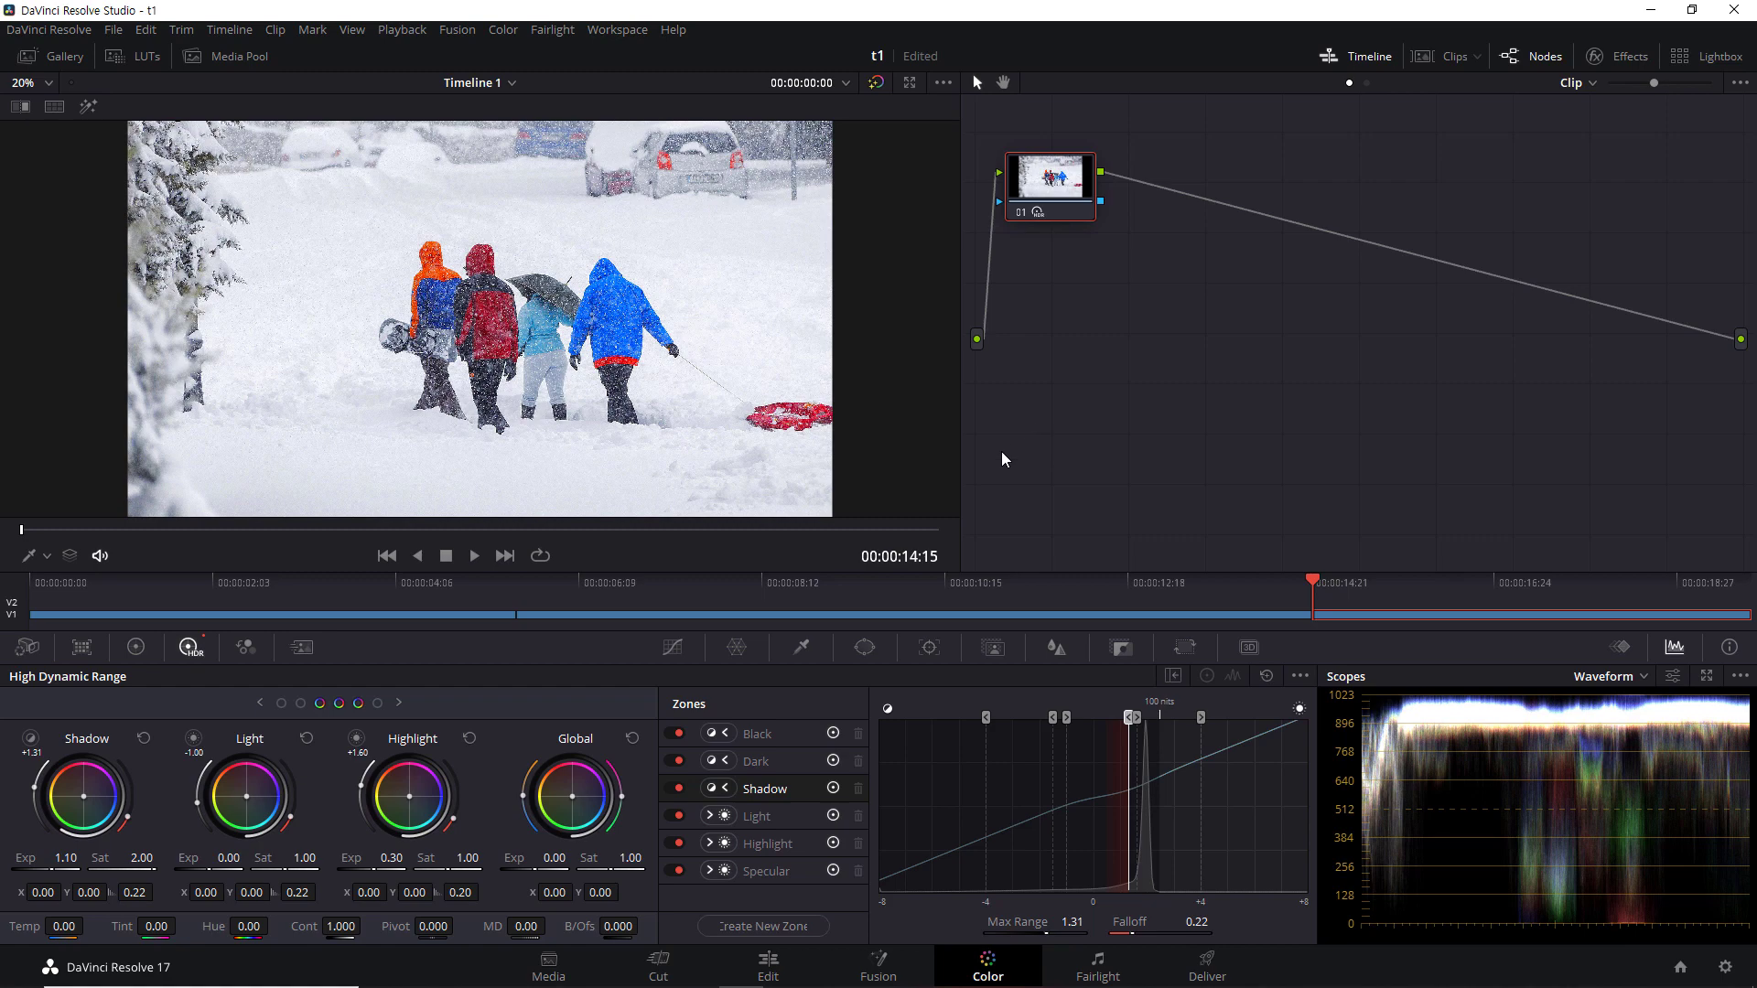
Step: Switch between the Primaries color wheels and the High Dynamic Range wheels to compare their tonal controls
click(140, 649)
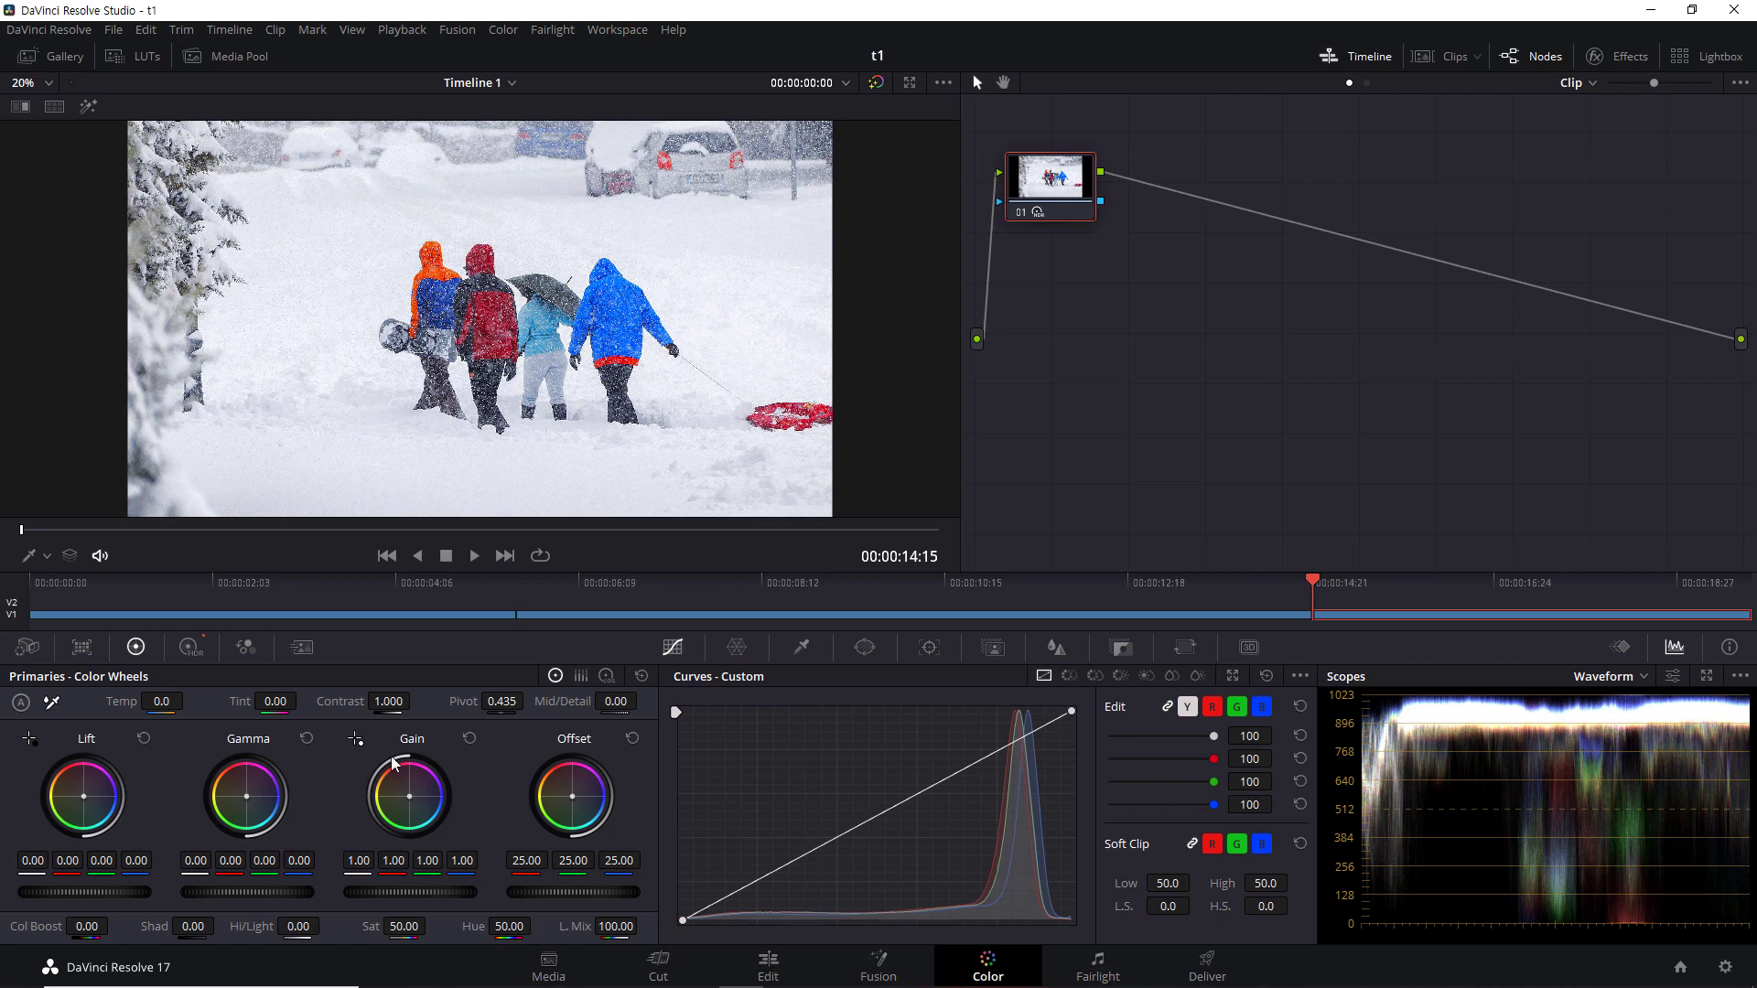
click(189, 648)
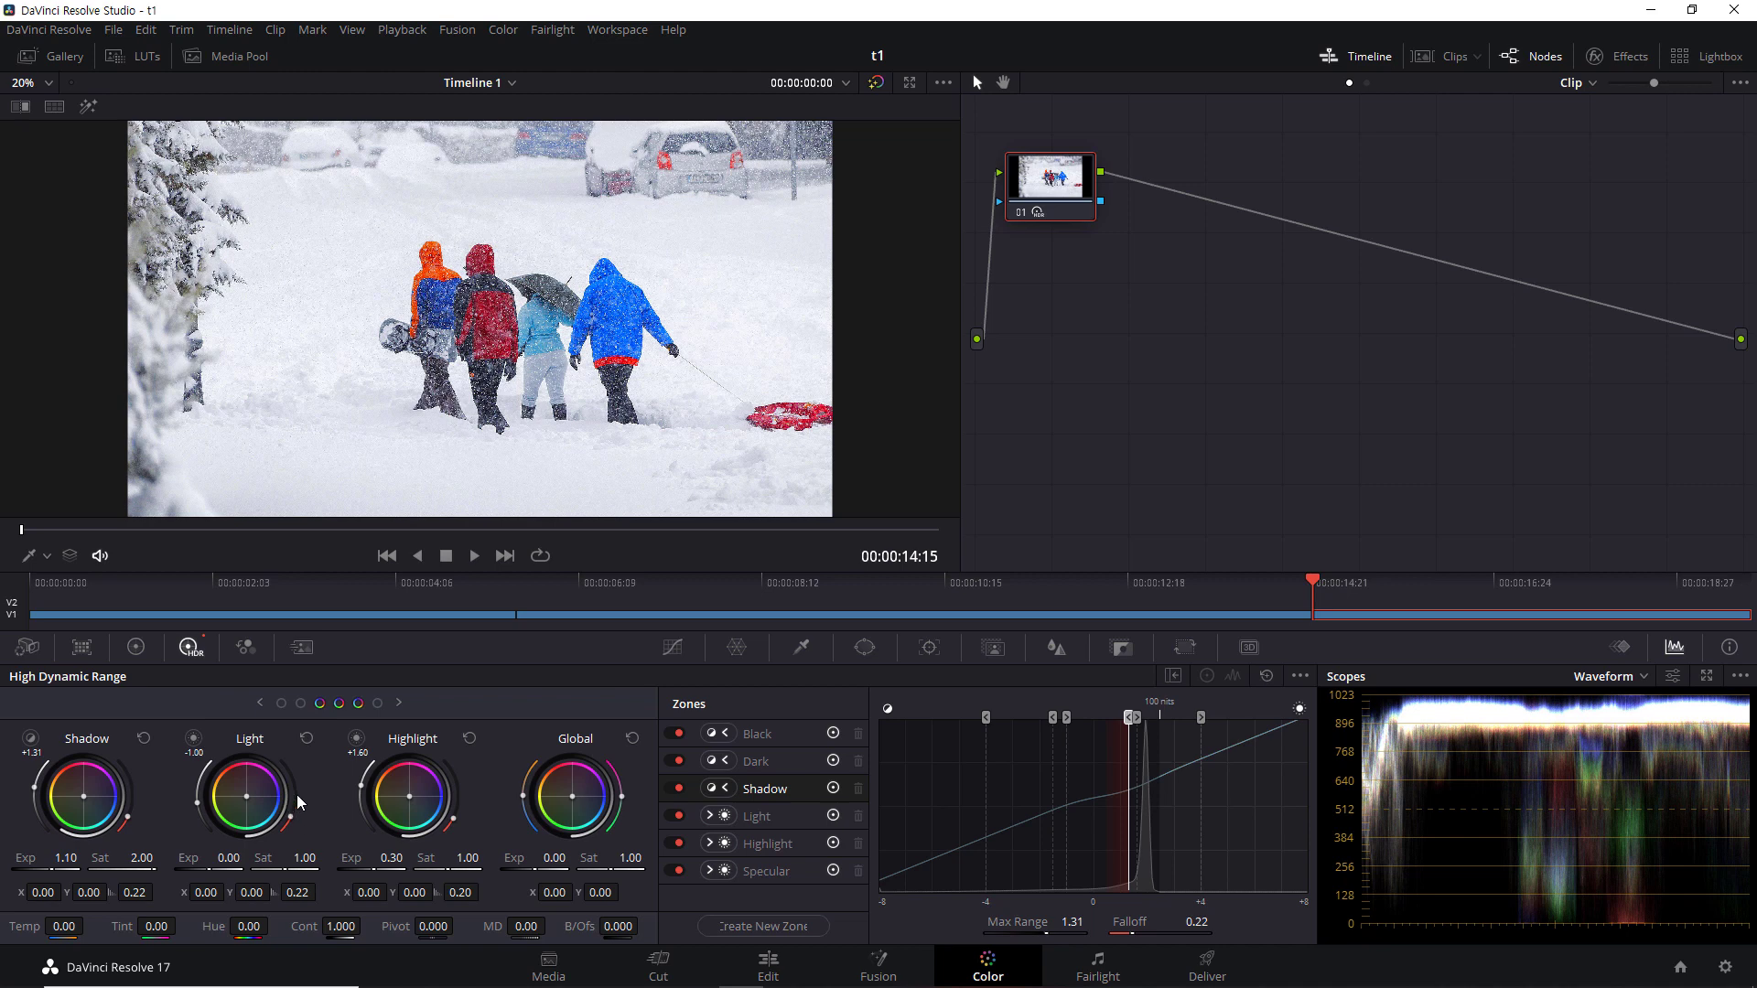
click(284, 702)
scroll(354, 705, down, 3)
click(135, 647)
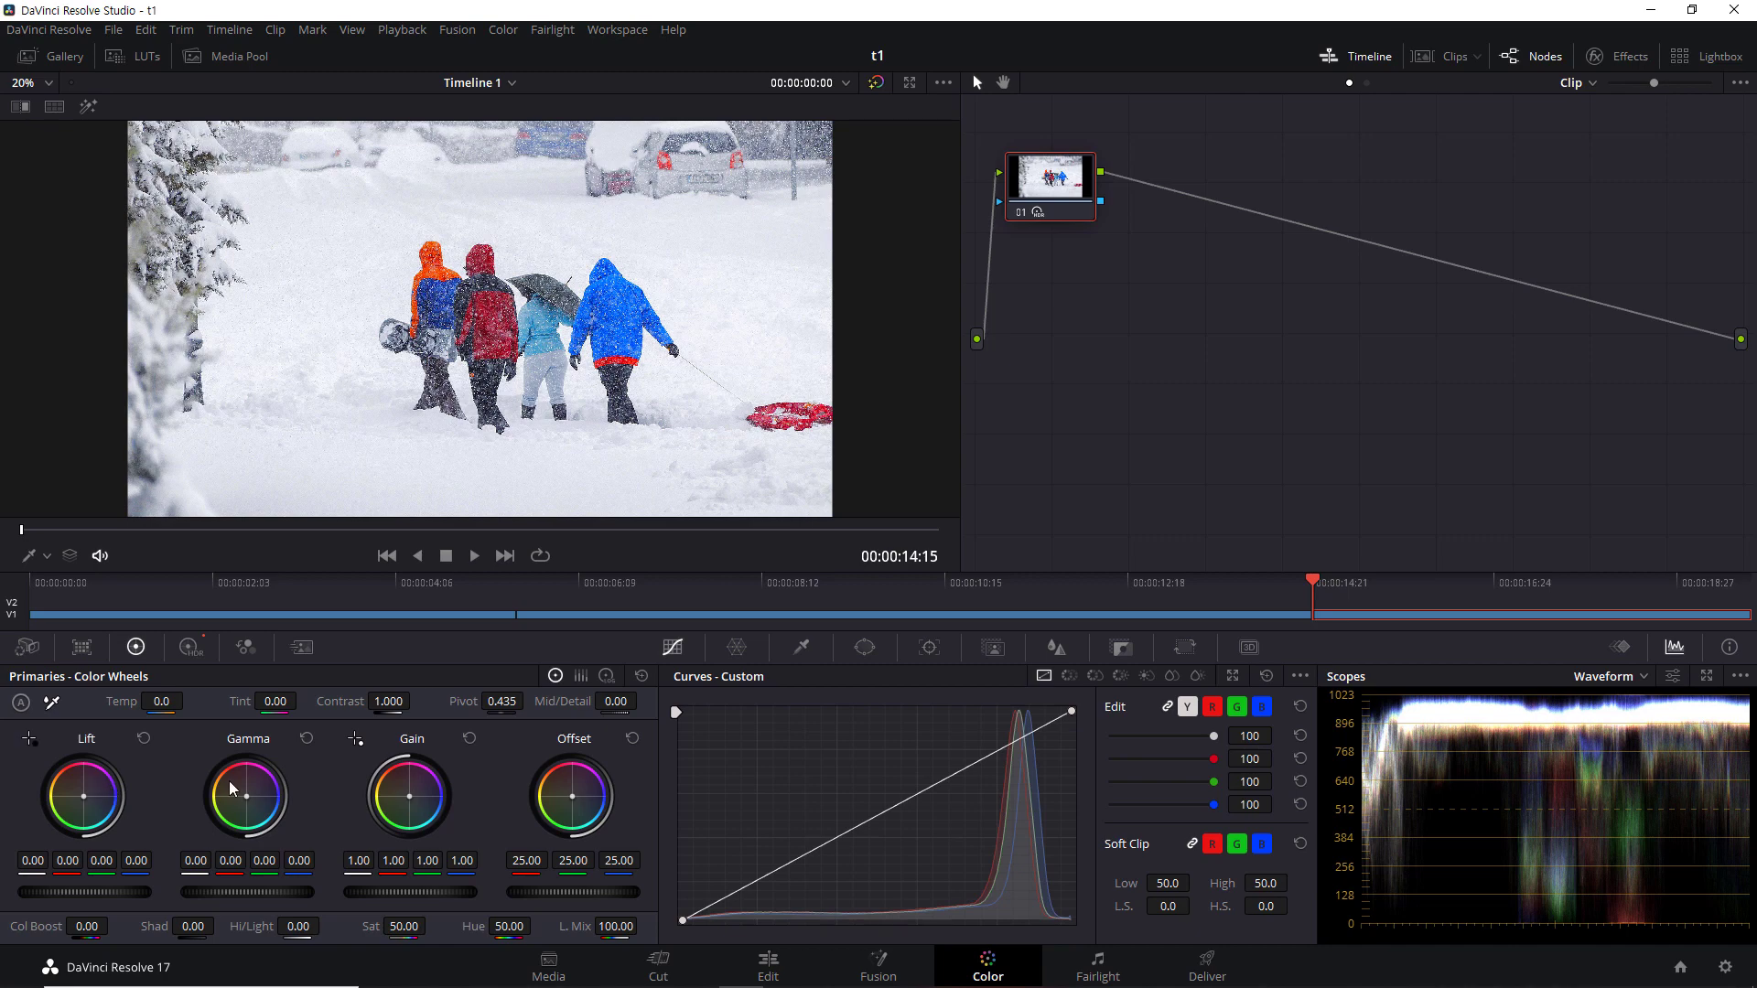
click(192, 651)
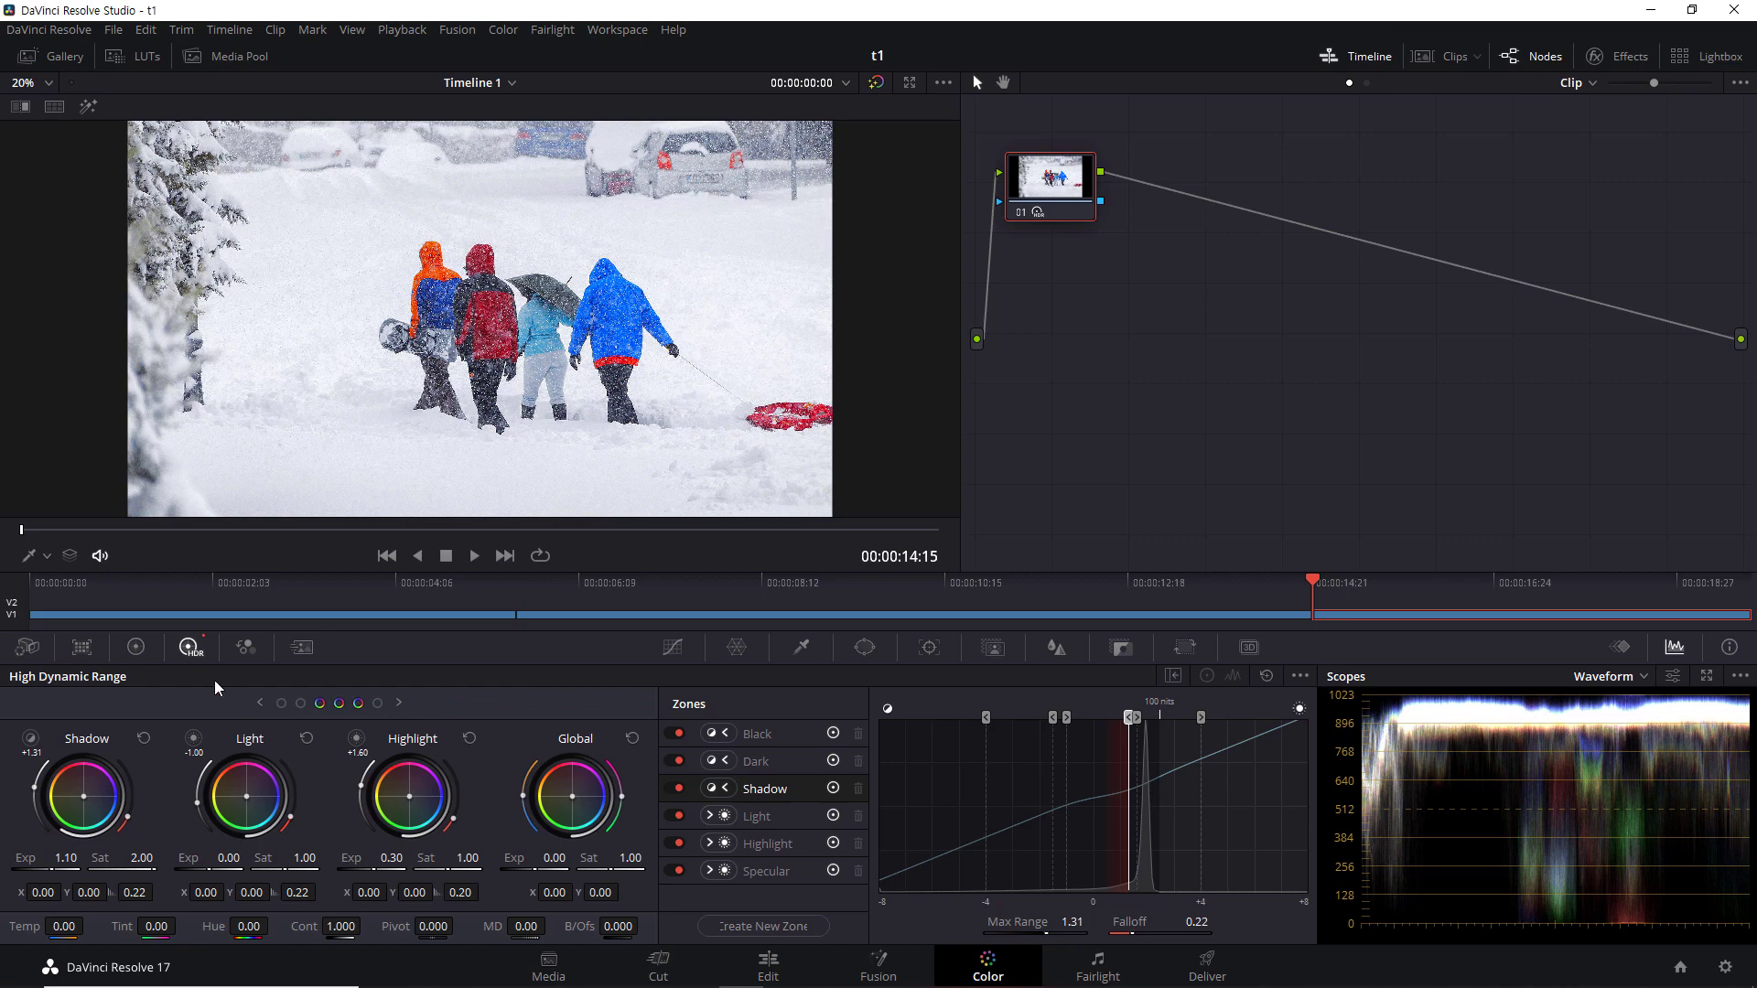
click(136, 648)
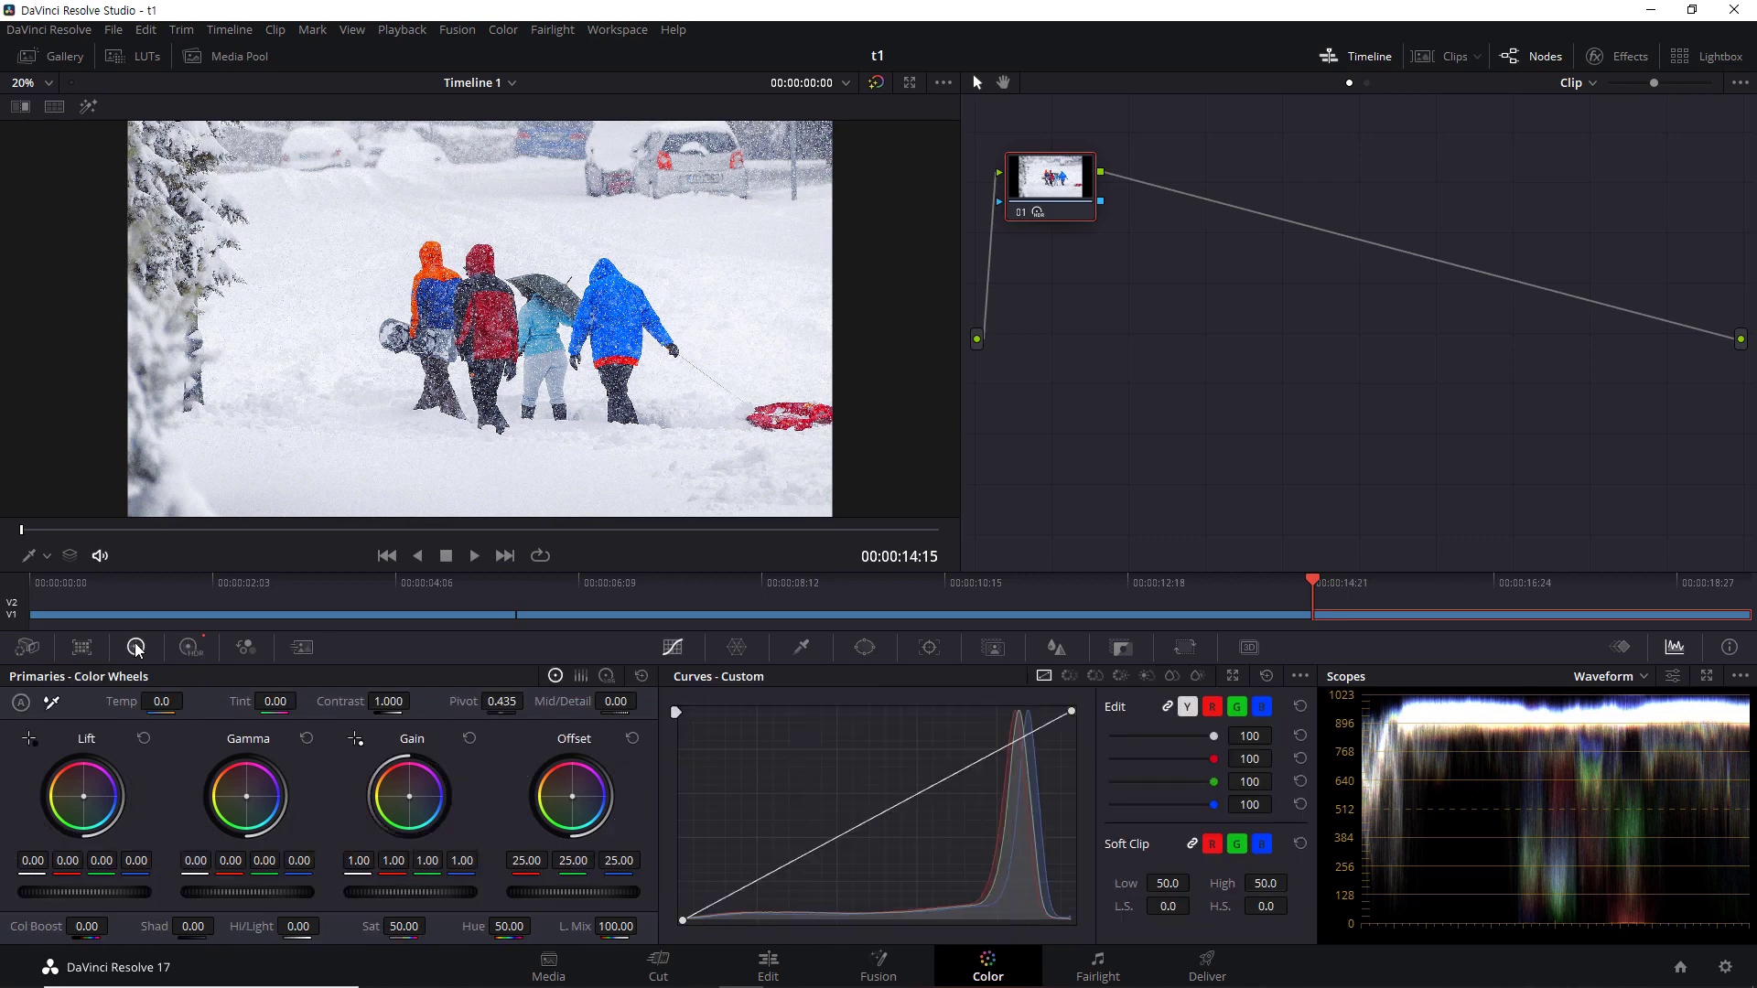
click(190, 648)
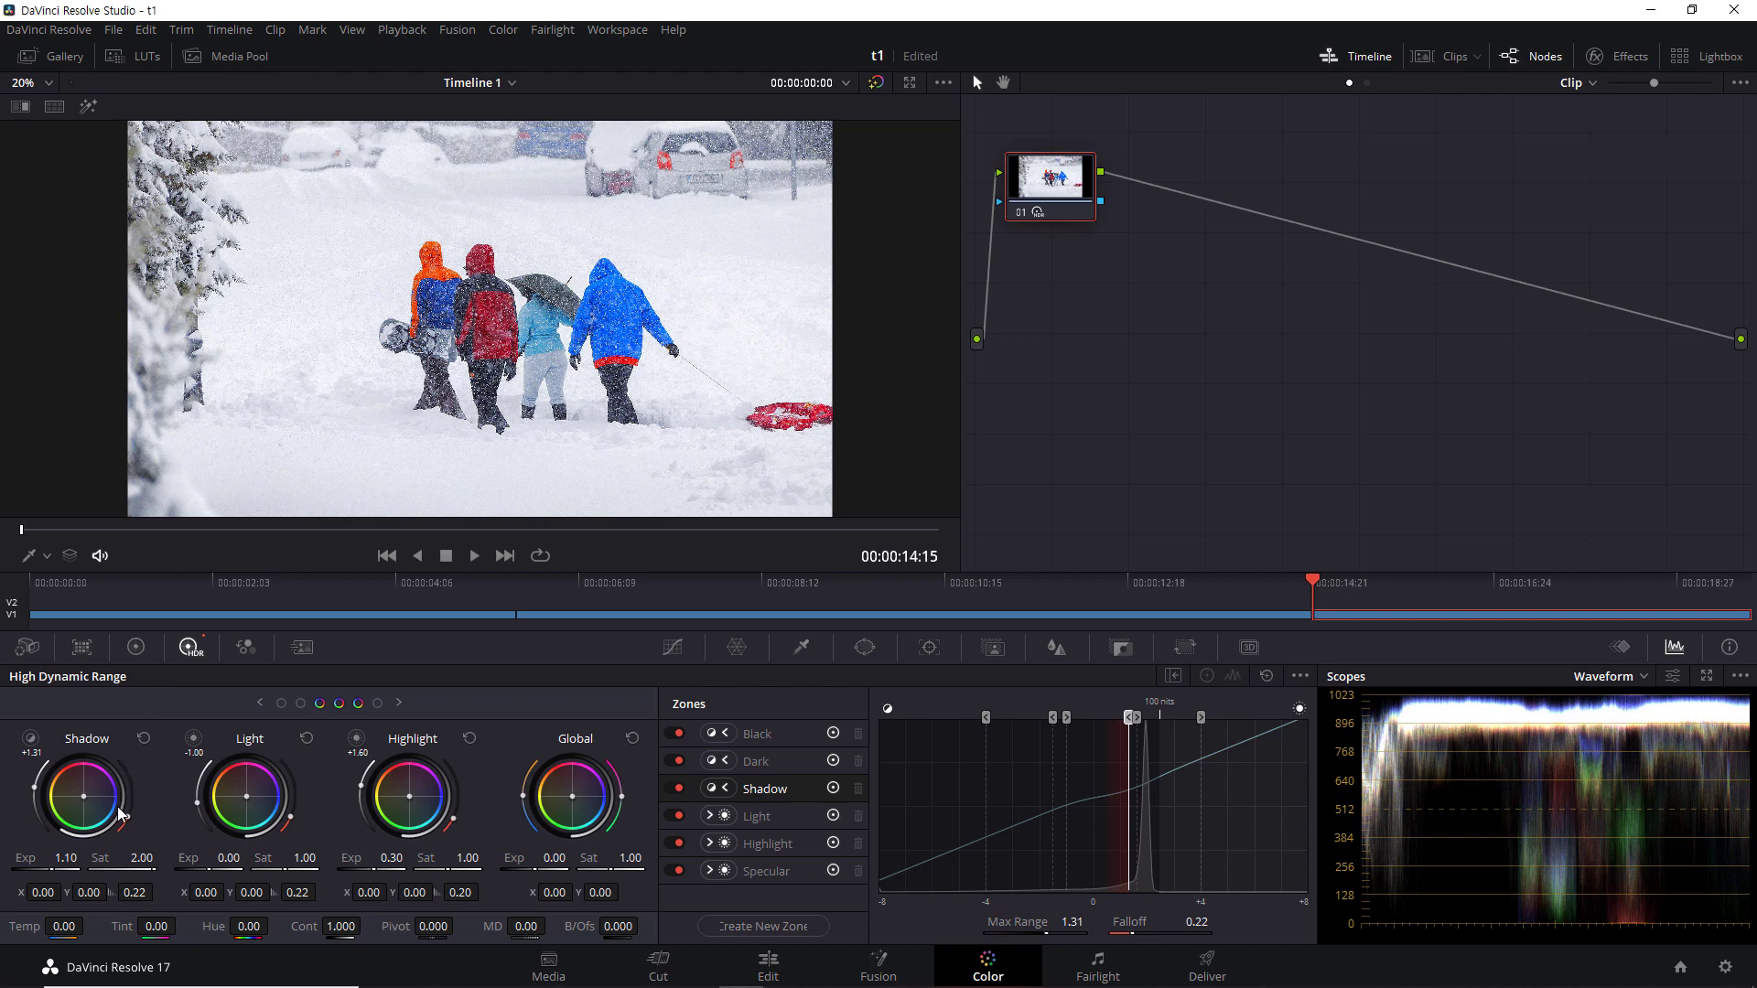
Step: Save the project, then reset the Shadow zone's saturation and set it to 1.50
key(ctrl+s)
double_click(96, 859)
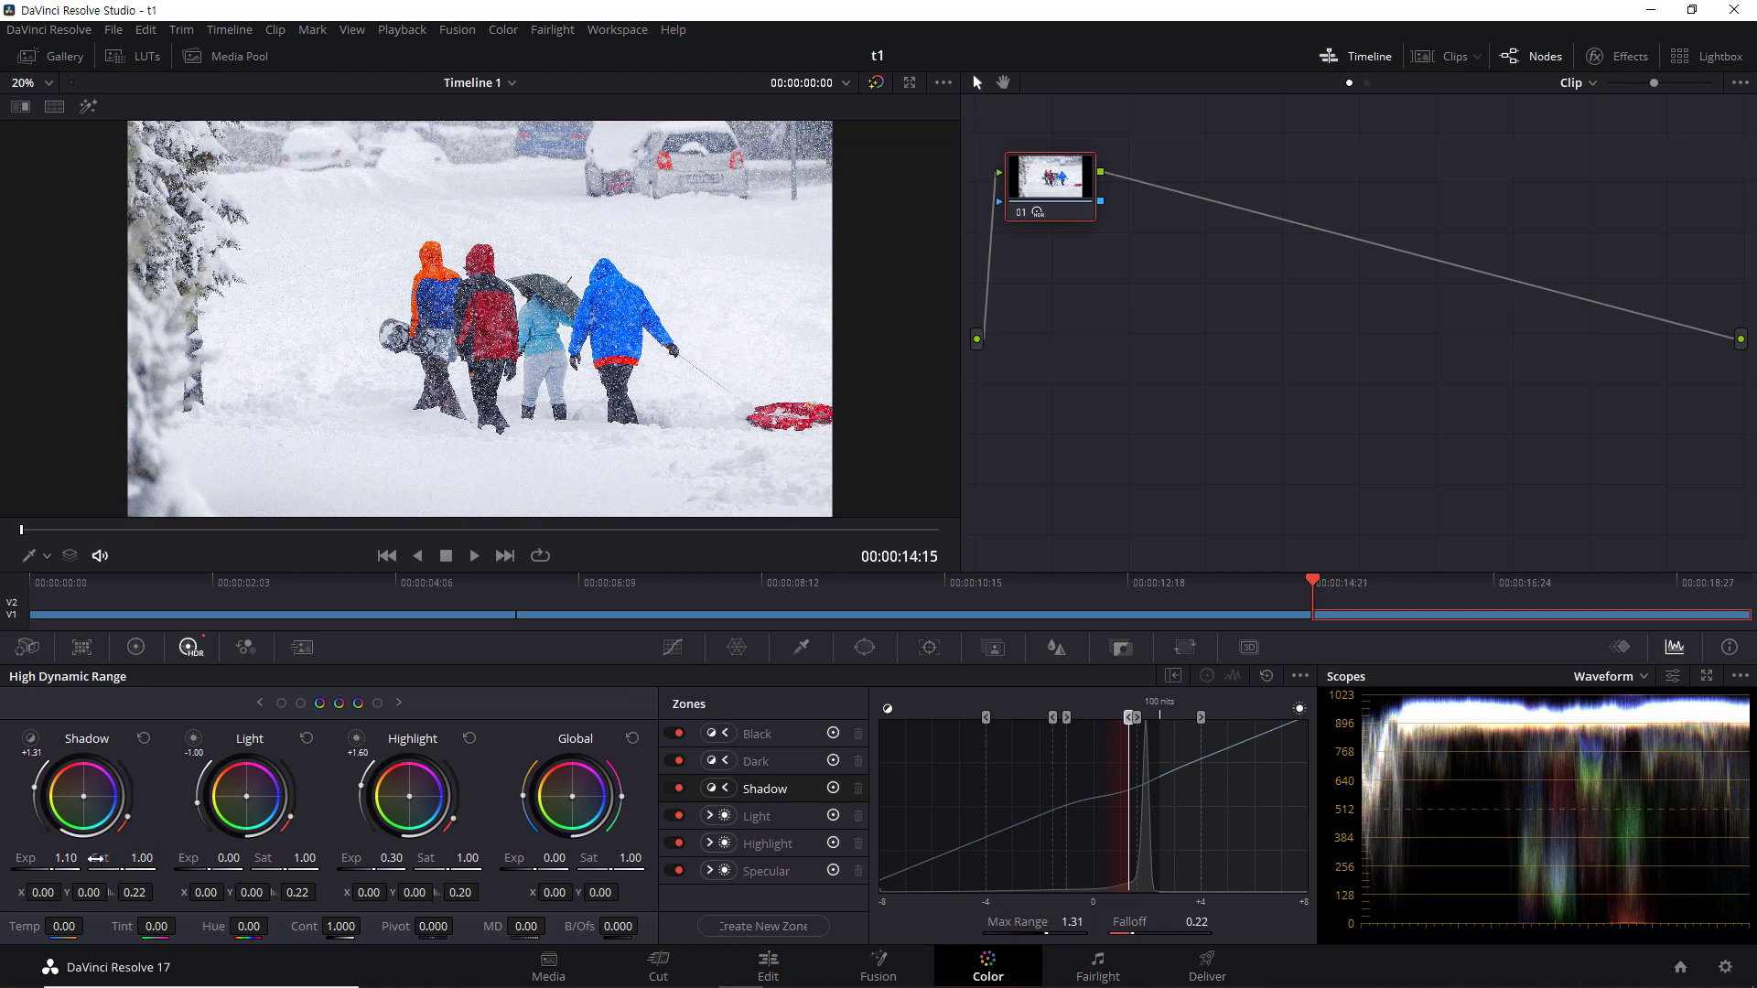
double_click(143, 858)
text(1.5)
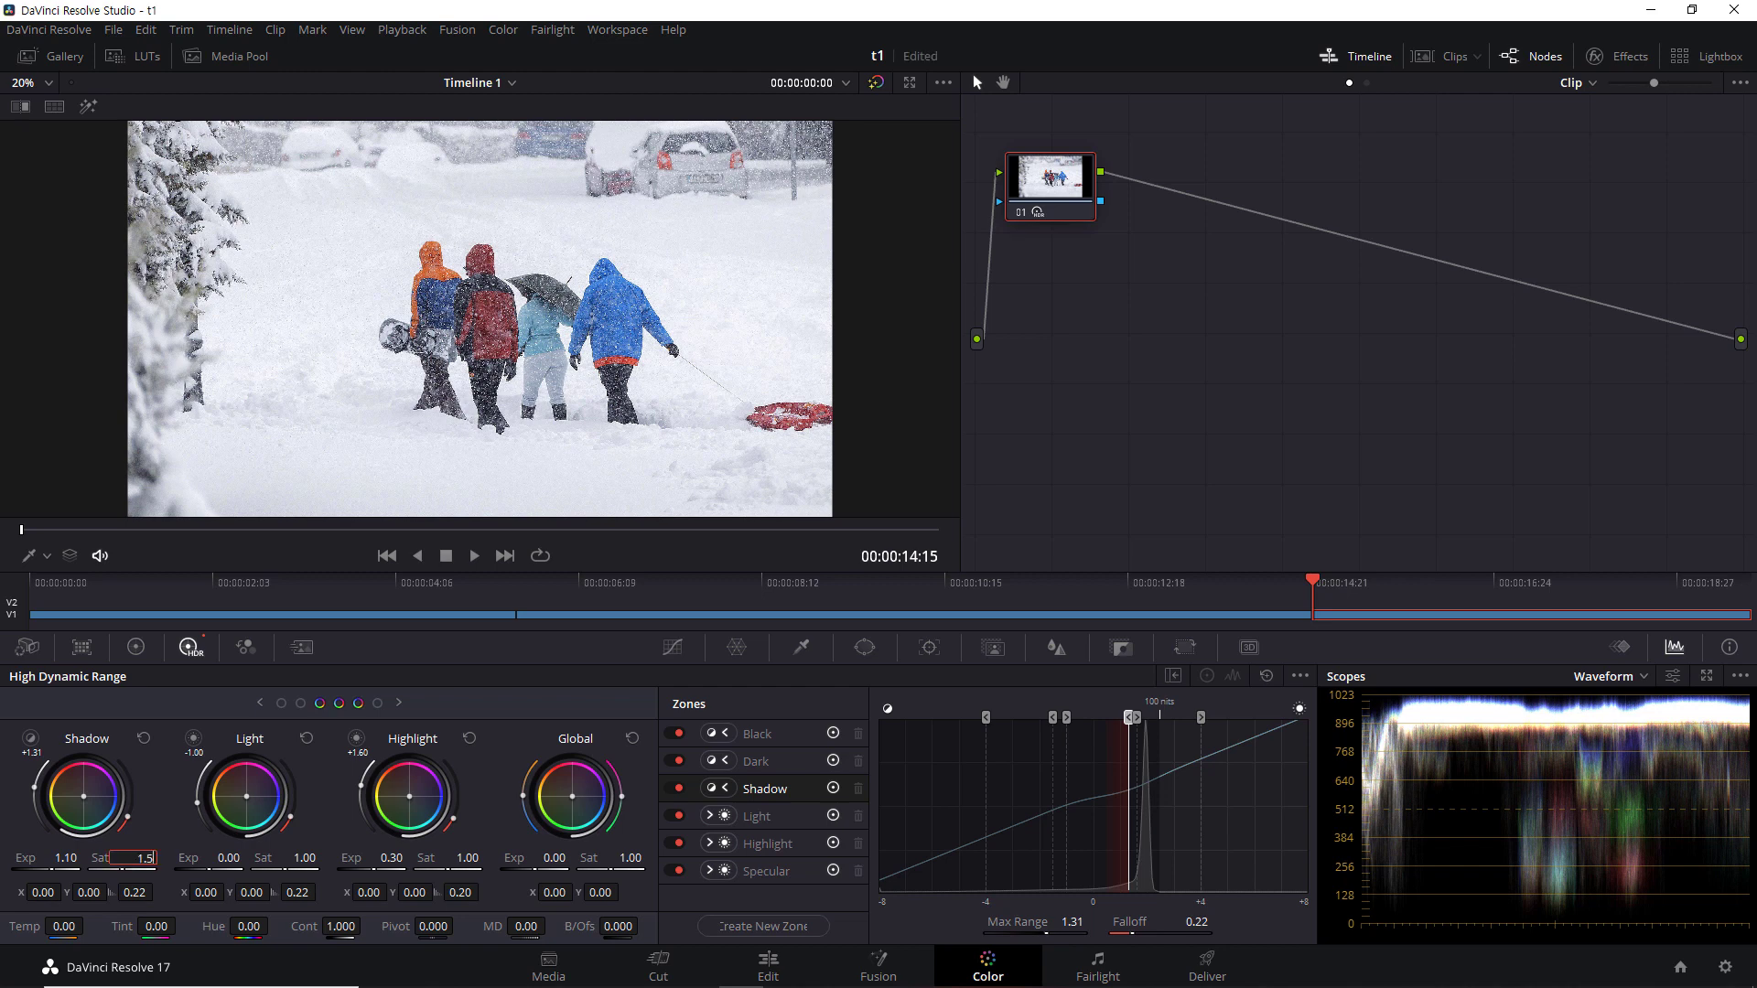
key(Return)
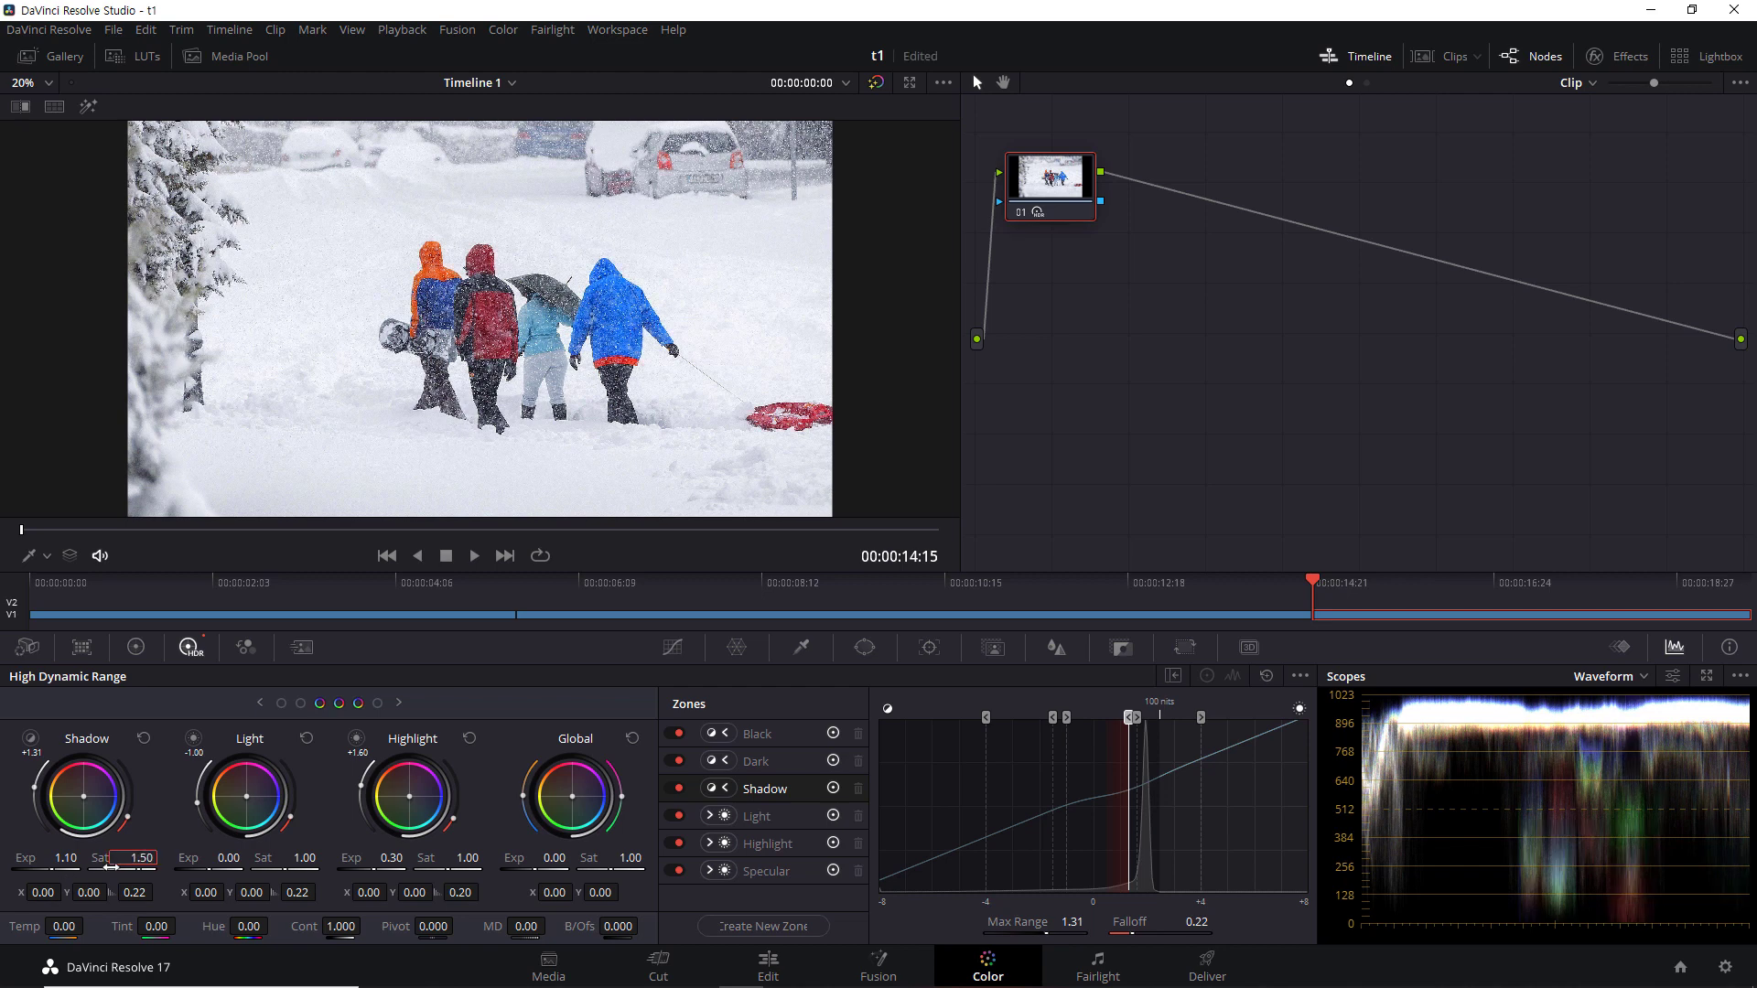
Step: Reset the Shadow zone's exposure, try 0.20, and set it to 0.50 on the snow image
double_click(18, 858)
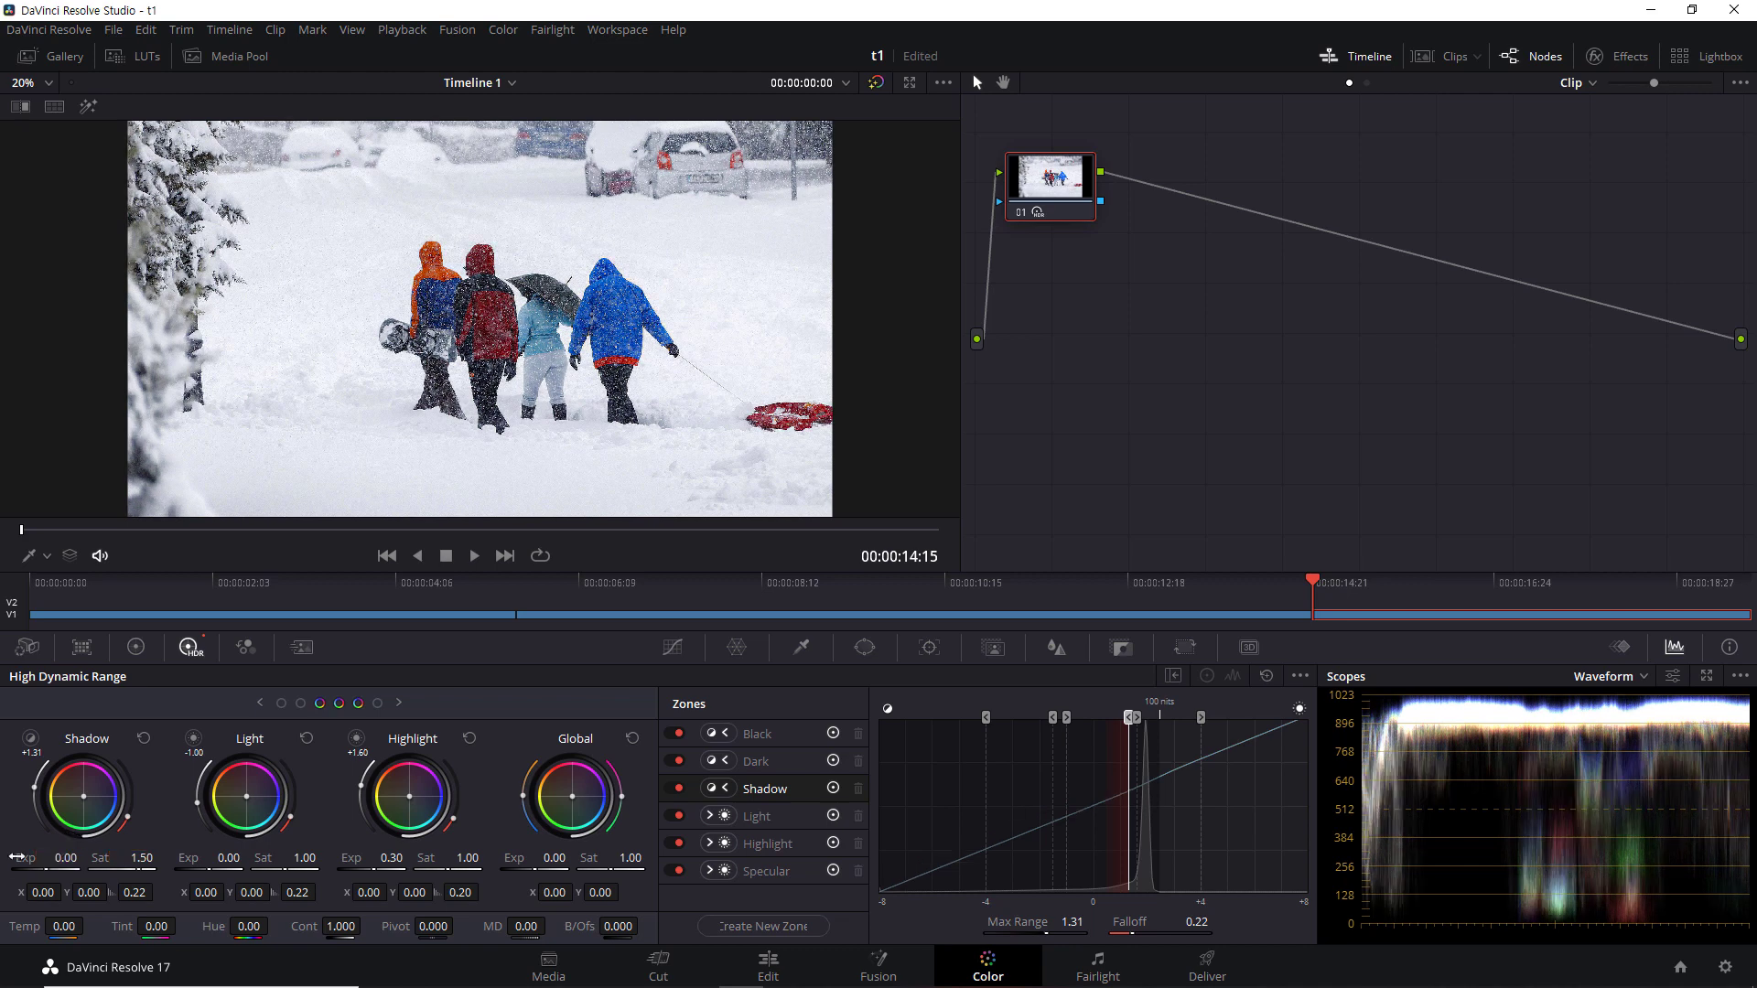
click(73, 857)
text(0.2)
key(Return)
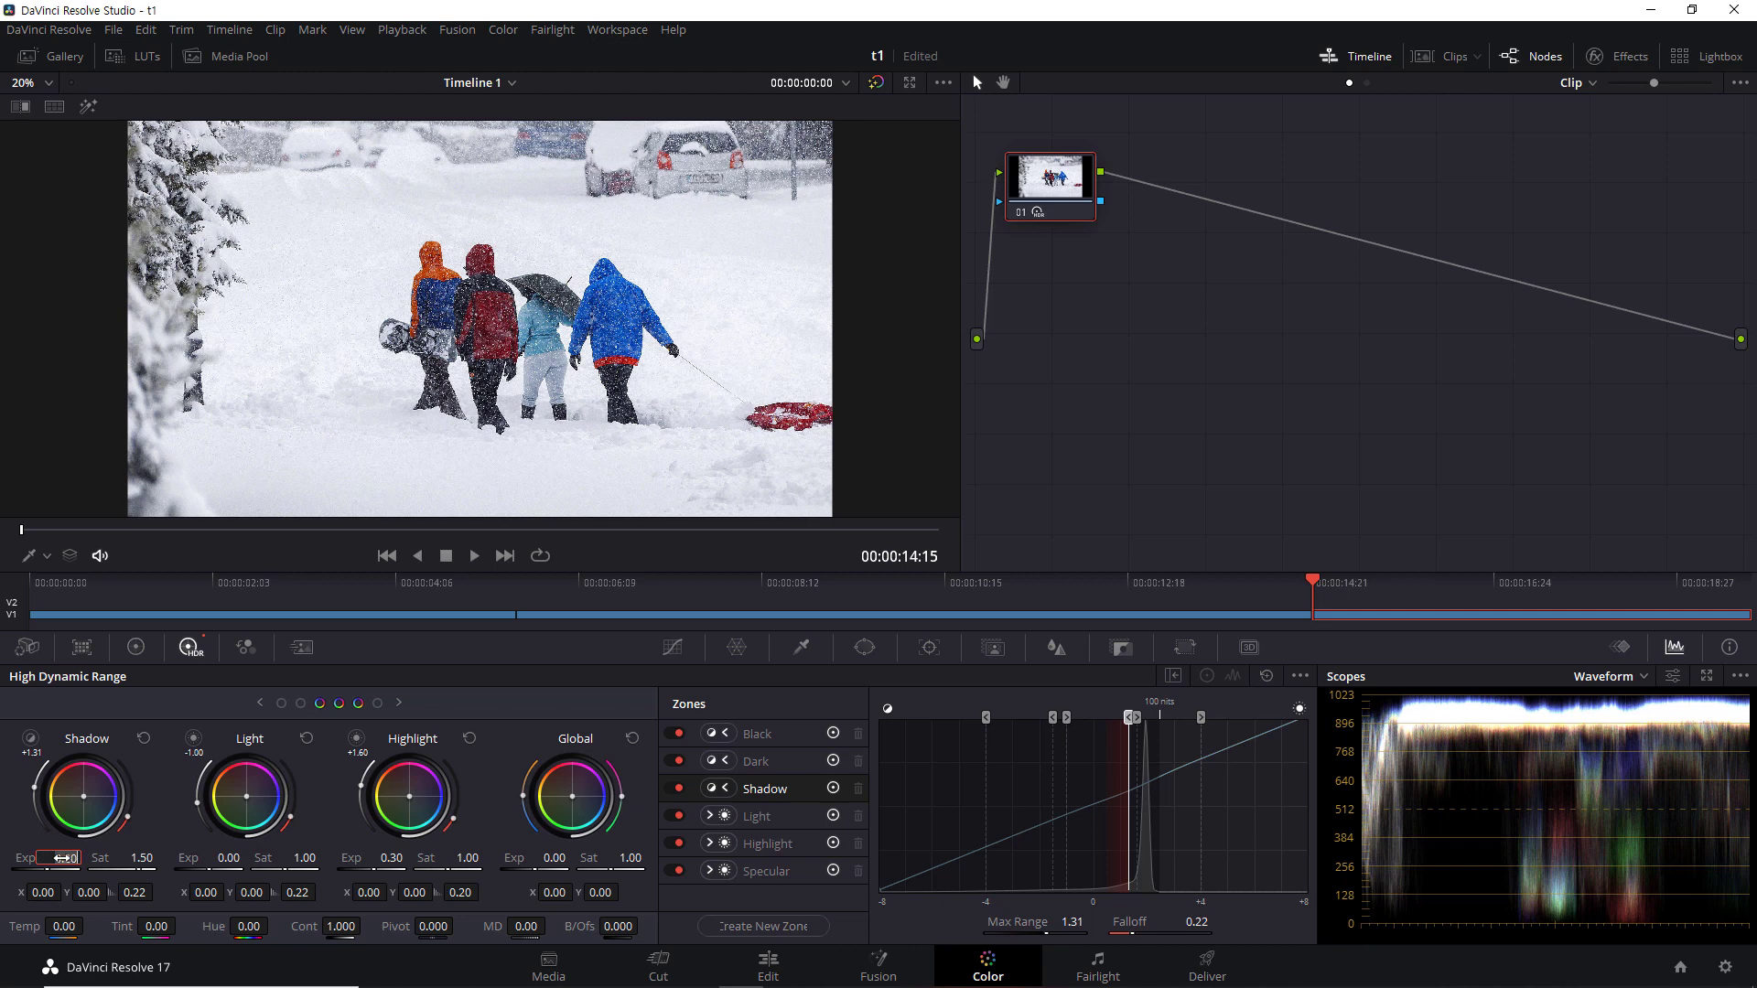
double_click(63, 858)
text(0.5)
key(Return)
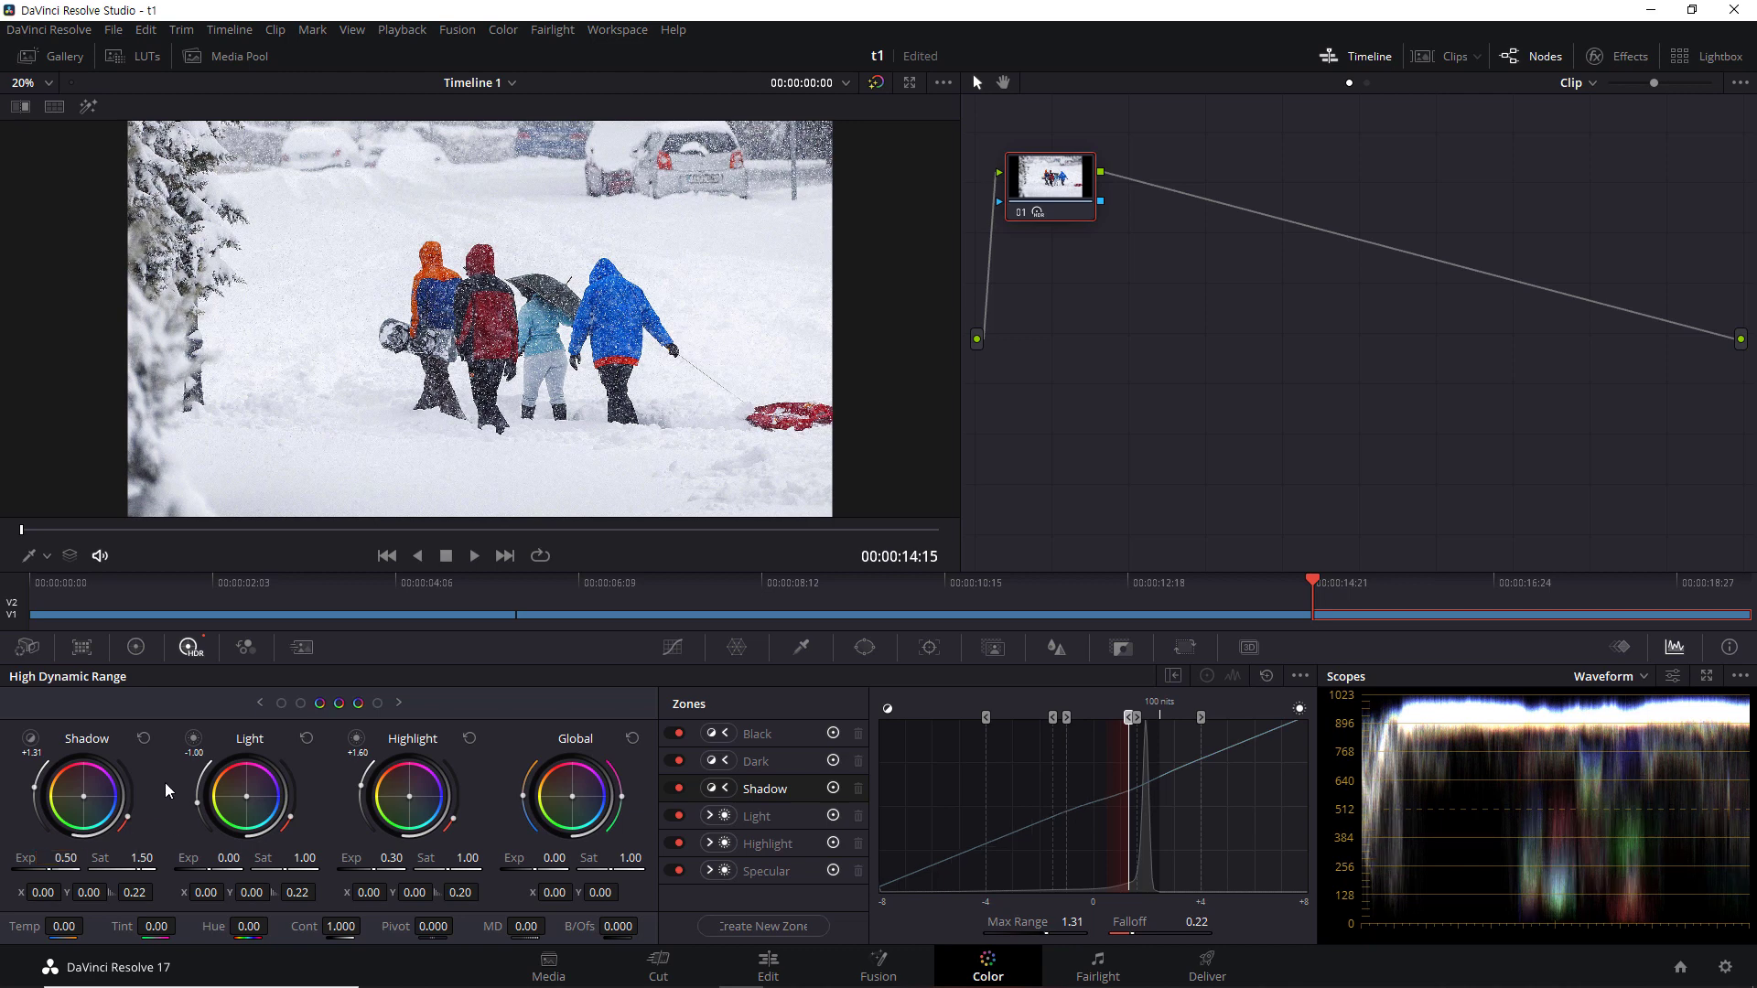
Step: Toggle node 01 repeatedly to compare the final snow grade with the original image, leaving the node enabled
click(1023, 211)
click(1024, 211)
click(1024, 212)
click(1024, 211)
click(1019, 213)
click(1019, 213)
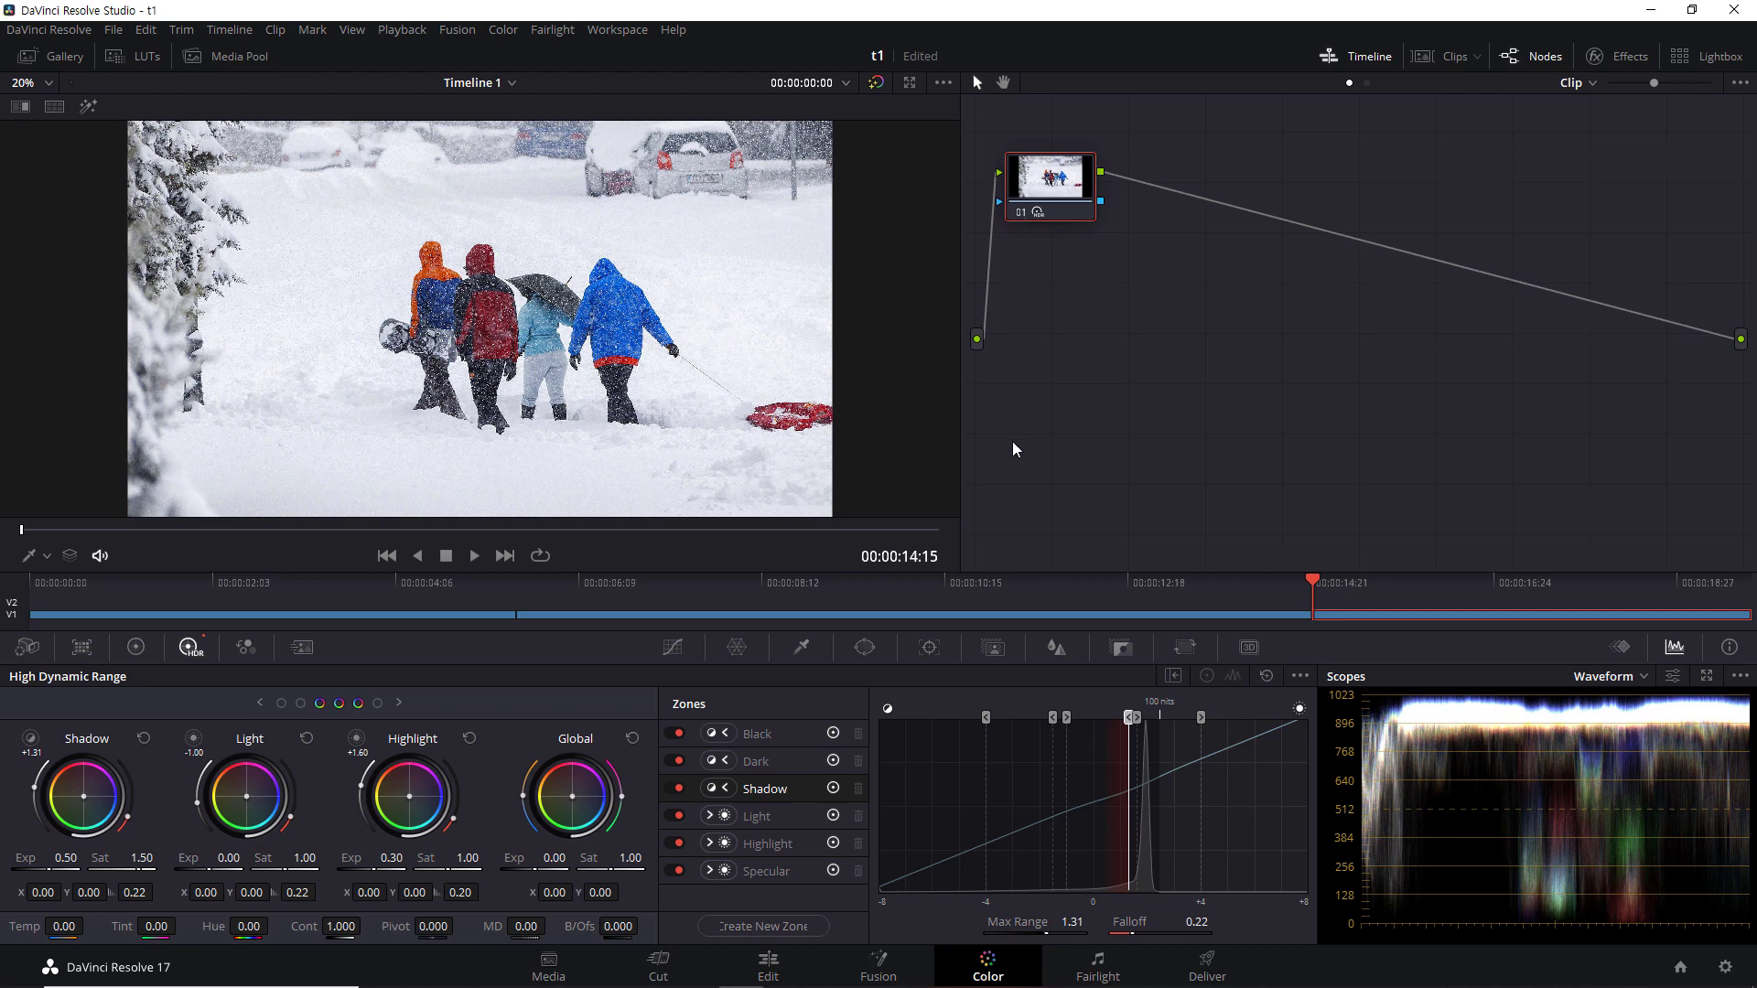